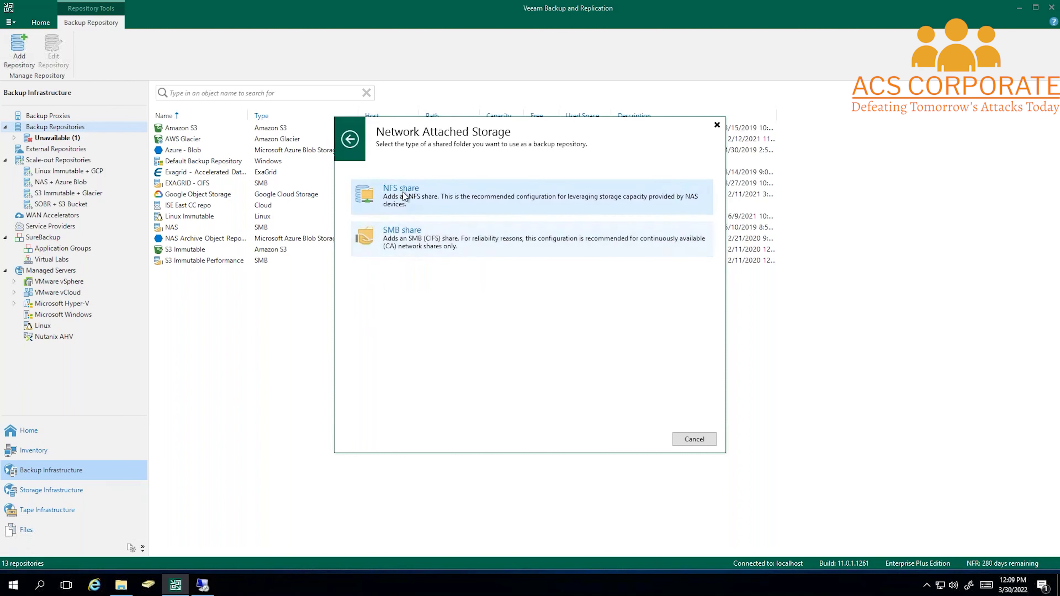
Review the available deduplicating appliance and object storage repository types, including the Amazon and Azure options, and cancel adding a repository.
{"action": "left_click", "coordinate": [354, 140]}
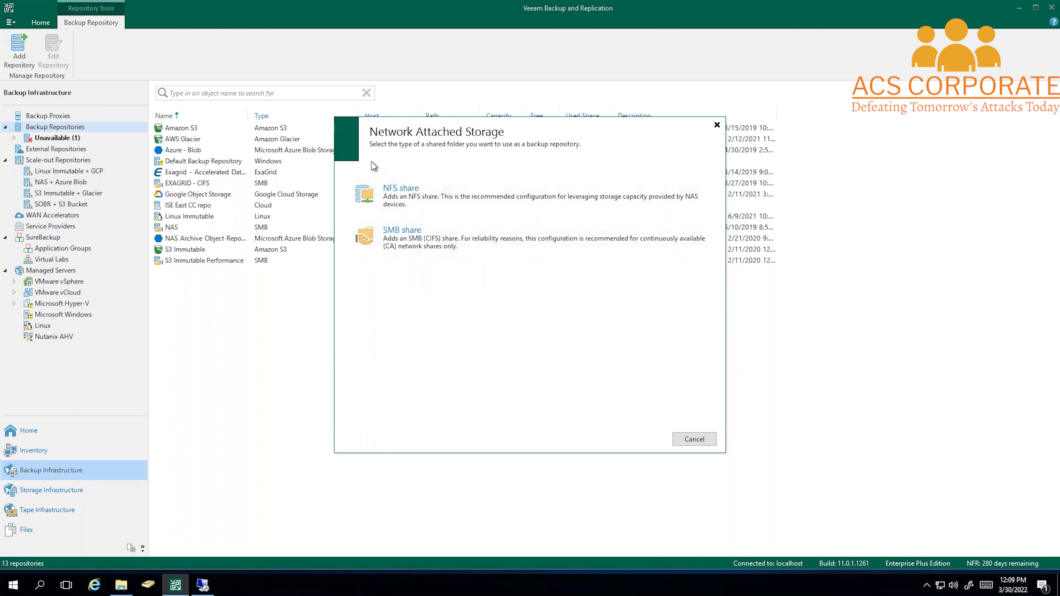
{"action": "left_click", "coordinate": [421, 279]}
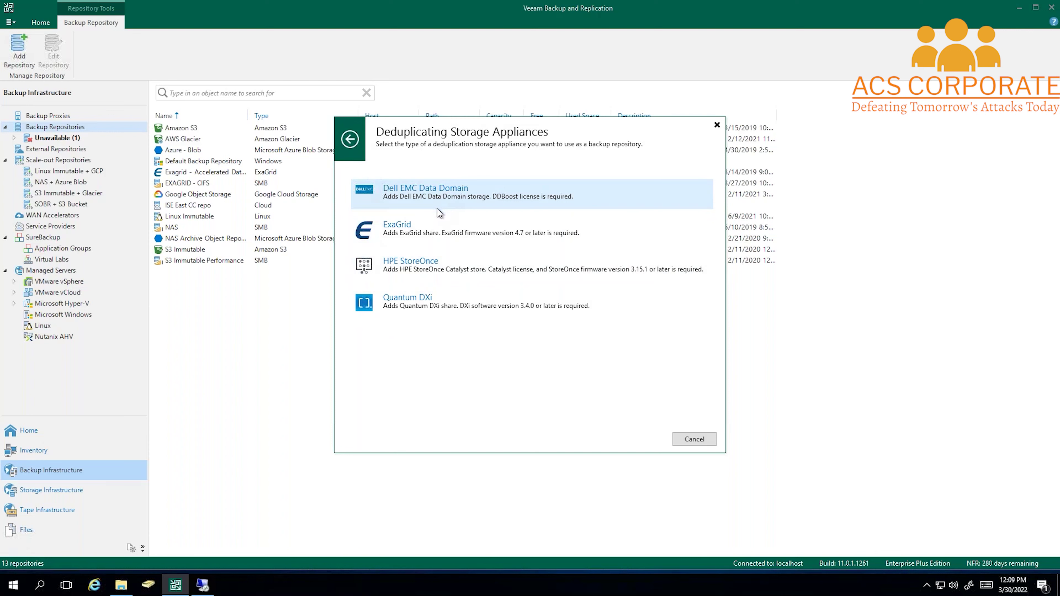
{"action": "left_click", "coordinate": [354, 140]}
{"action": "left_click", "coordinate": [414, 326]}
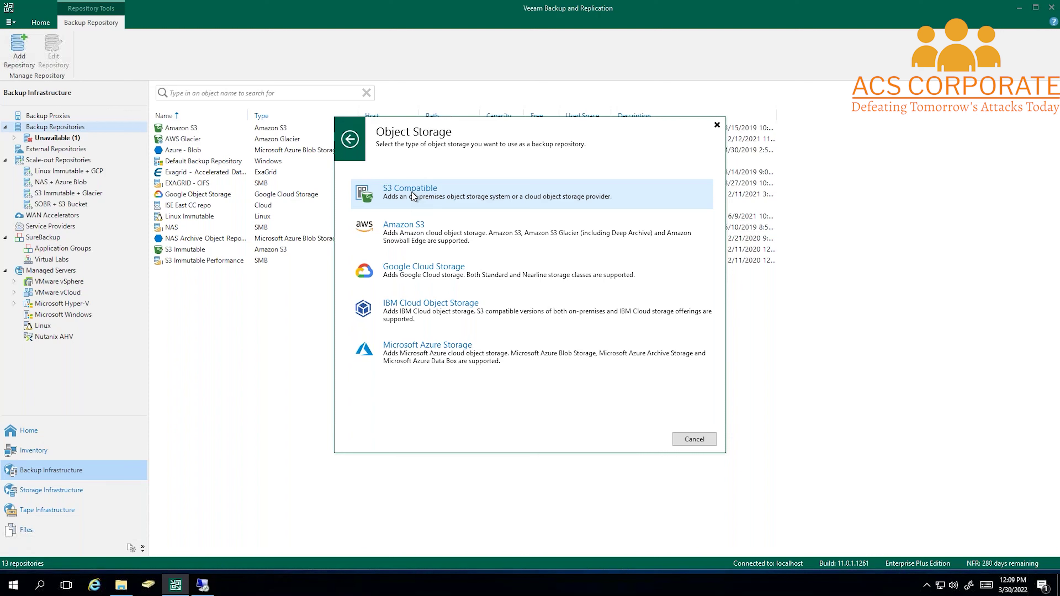
{"action": "left_click", "coordinate": [428, 241]}
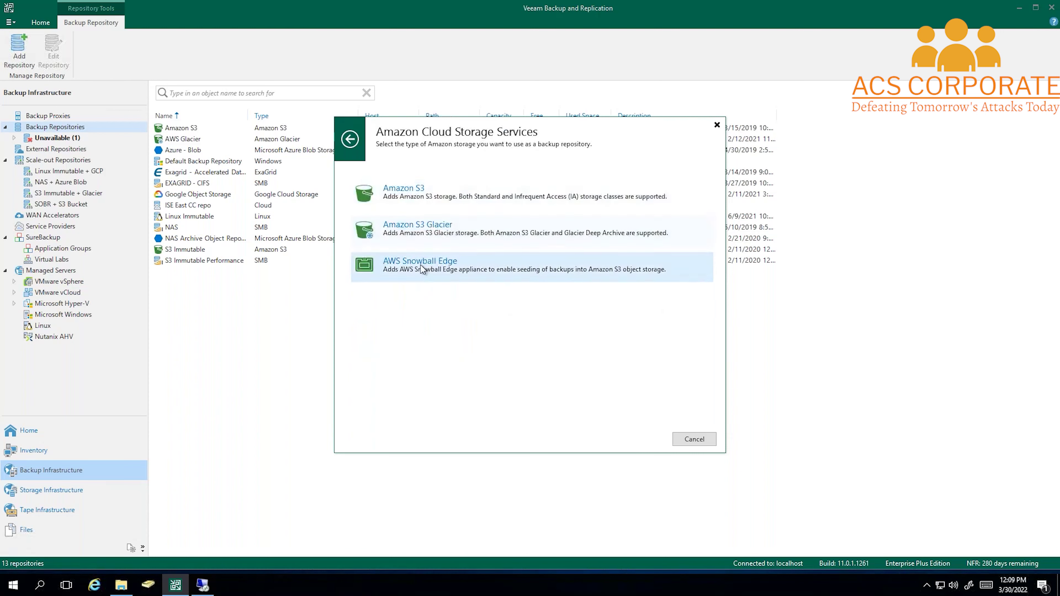
{"action": "left_click", "coordinate": [350, 138]}
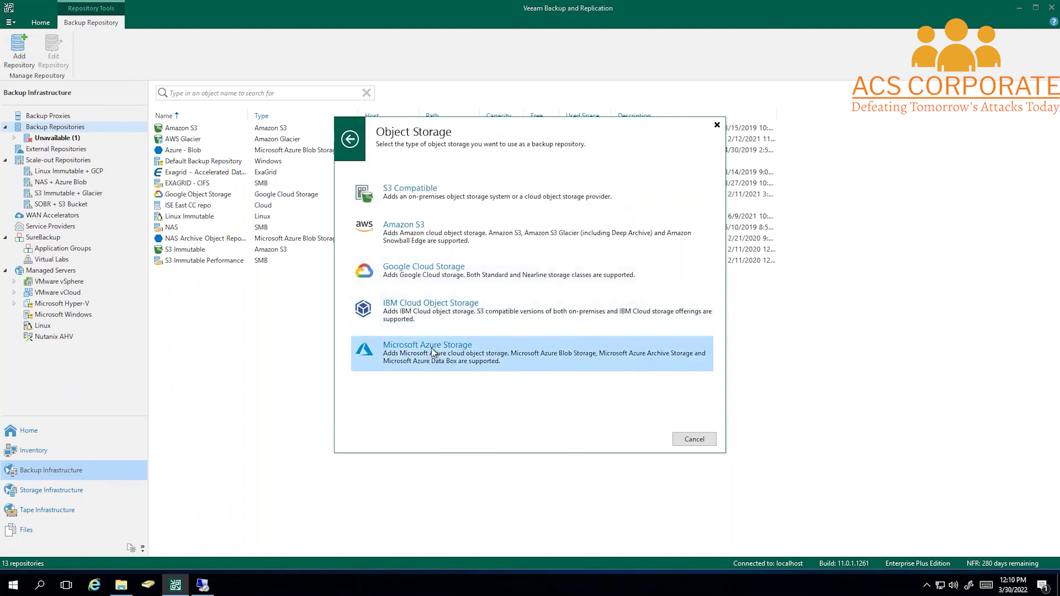
{"action": "left_click", "coordinate": [433, 353]}
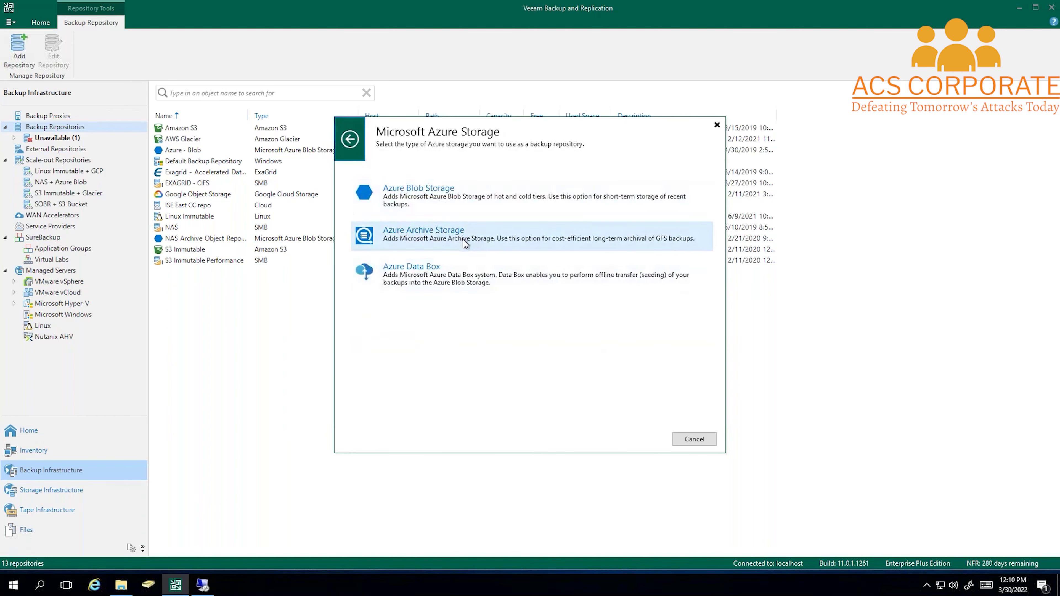
{"action": "left_click", "coordinate": [351, 139]}
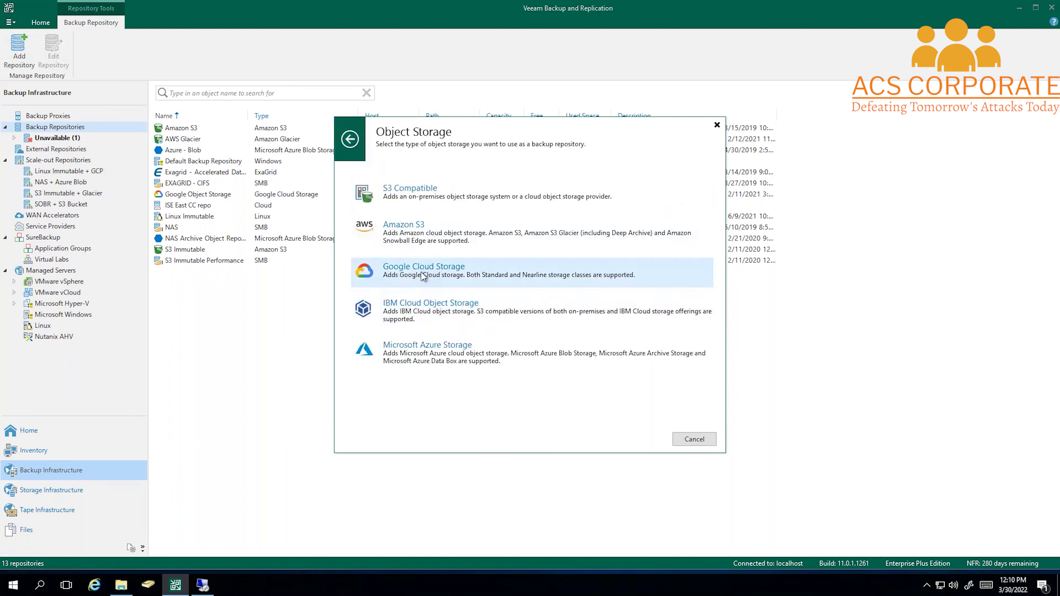
{"action": "left_click", "coordinate": [689, 439]}
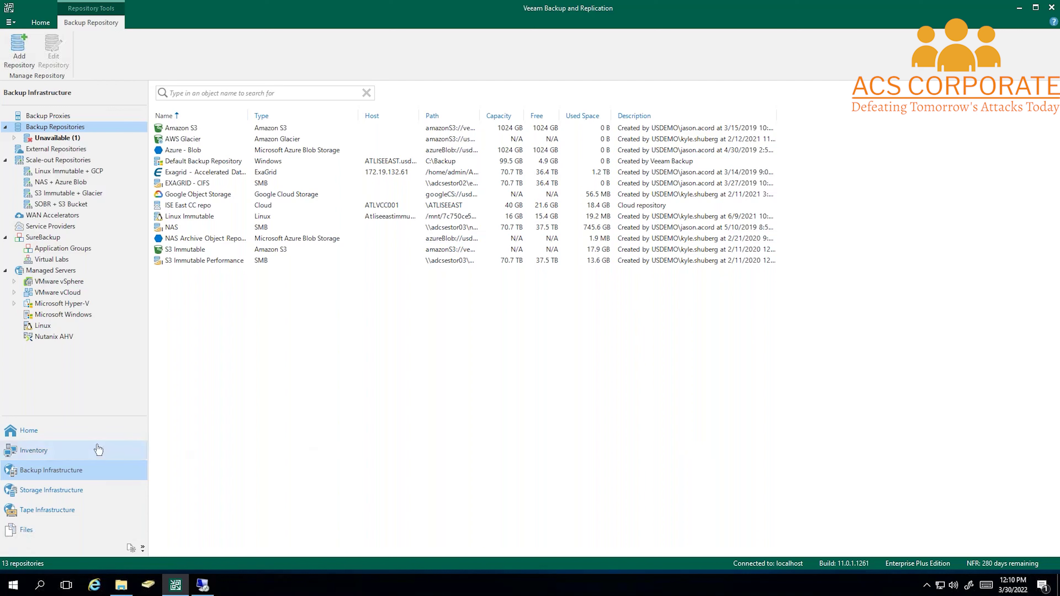
List the existing backup jobs and review the workload types offered for a new backup job without creating one.
{"action": "left_click", "coordinate": [97, 432]}
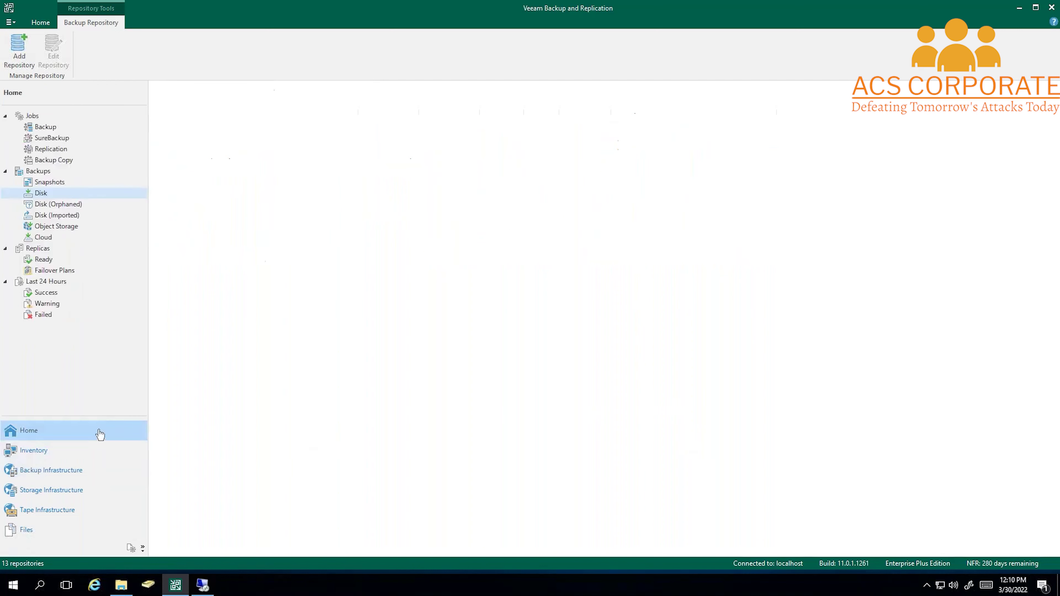
{"action": "left_click", "coordinate": [54, 127]}
{"action": "left_click", "coordinate": [19, 52]}
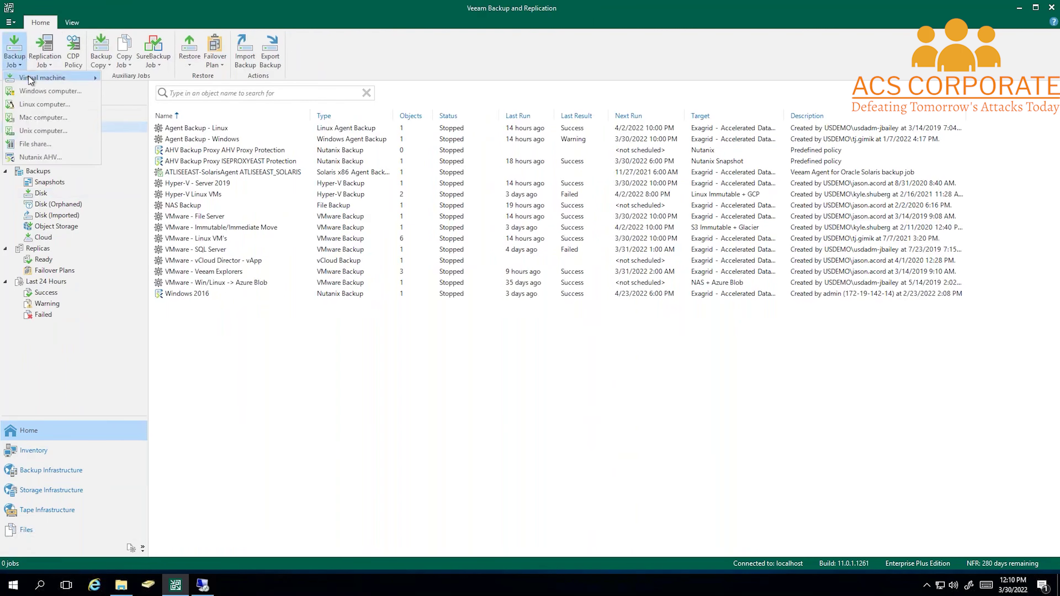
{"action": "mouse_move", "coordinate": [28, 77]}
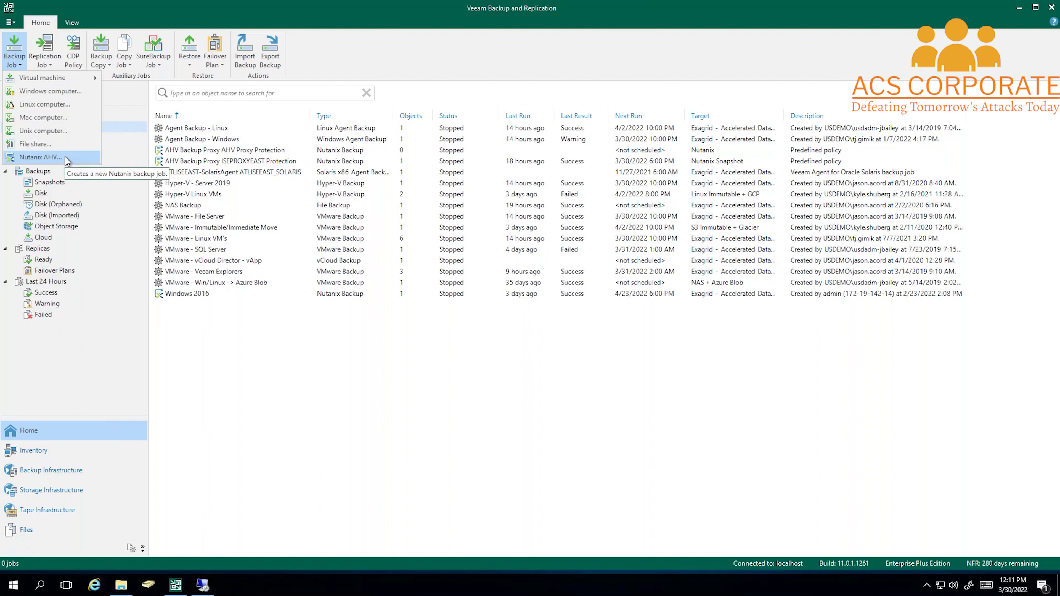
{"action": "left_click", "coordinate": [201, 338]}
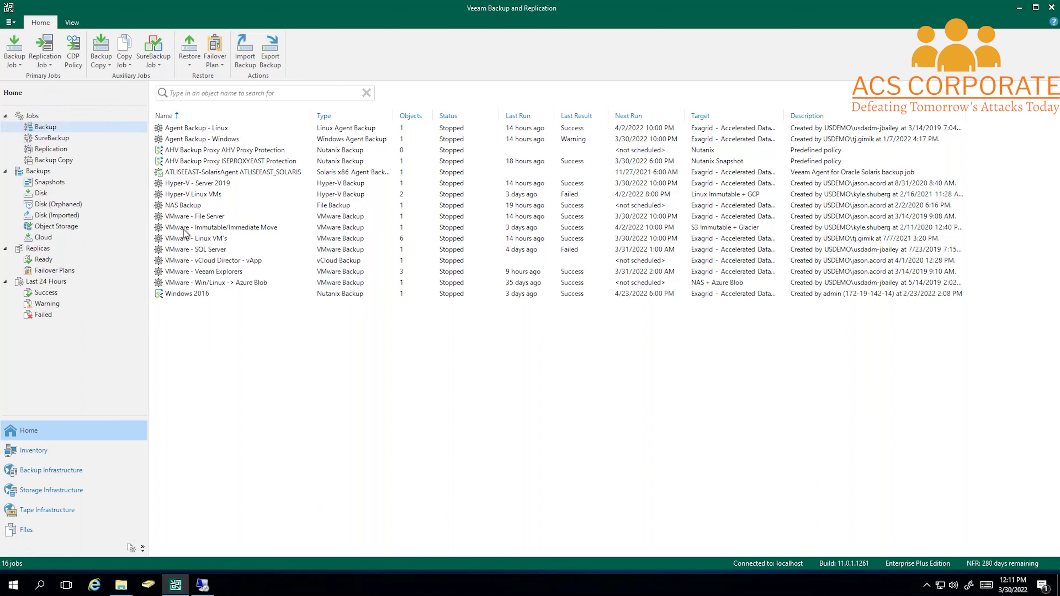
Start a Microsoft Active Directory objects restore of ATLDEMODC01 from its latest disk restore point, leaving the restore reason blank.
{"action": "left_click", "coordinate": [37, 195]}
{"action": "left_click", "coordinate": [202, 269]}
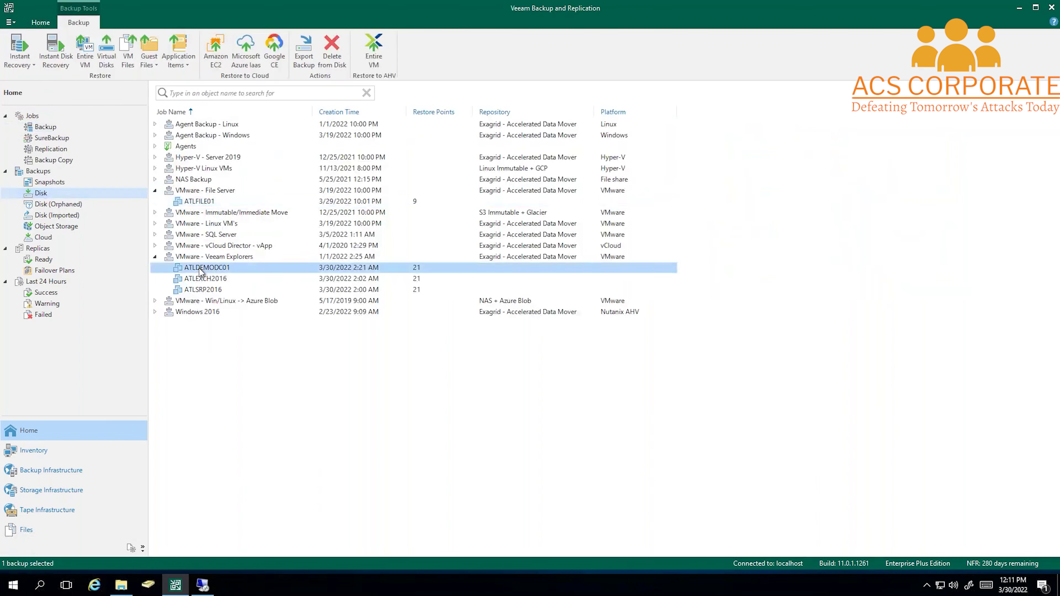
{"action": "right_click", "coordinate": [201, 270]}
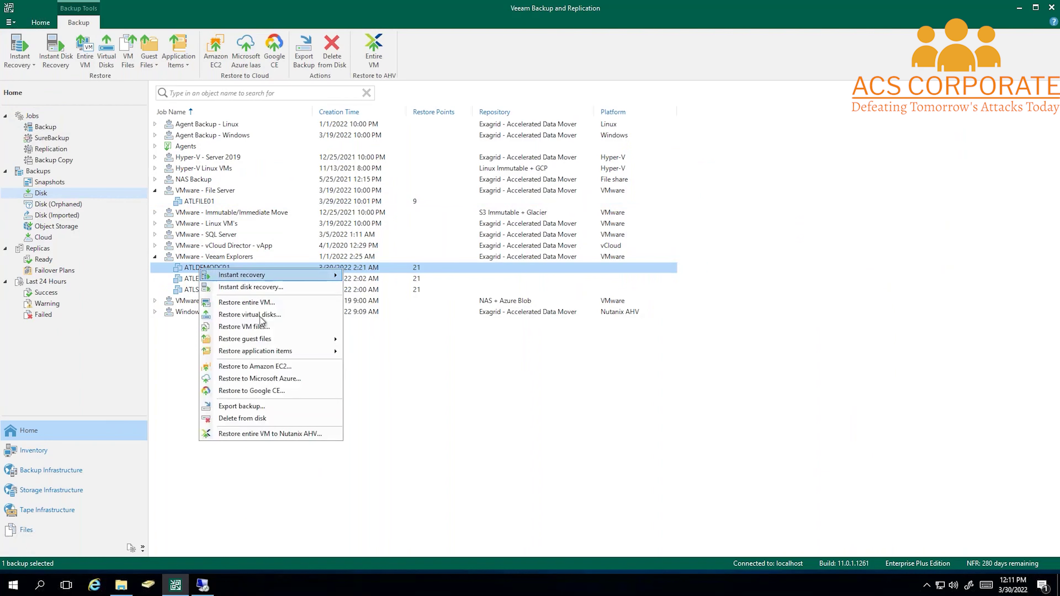
{"action": "mouse_move", "coordinate": [280, 354]}
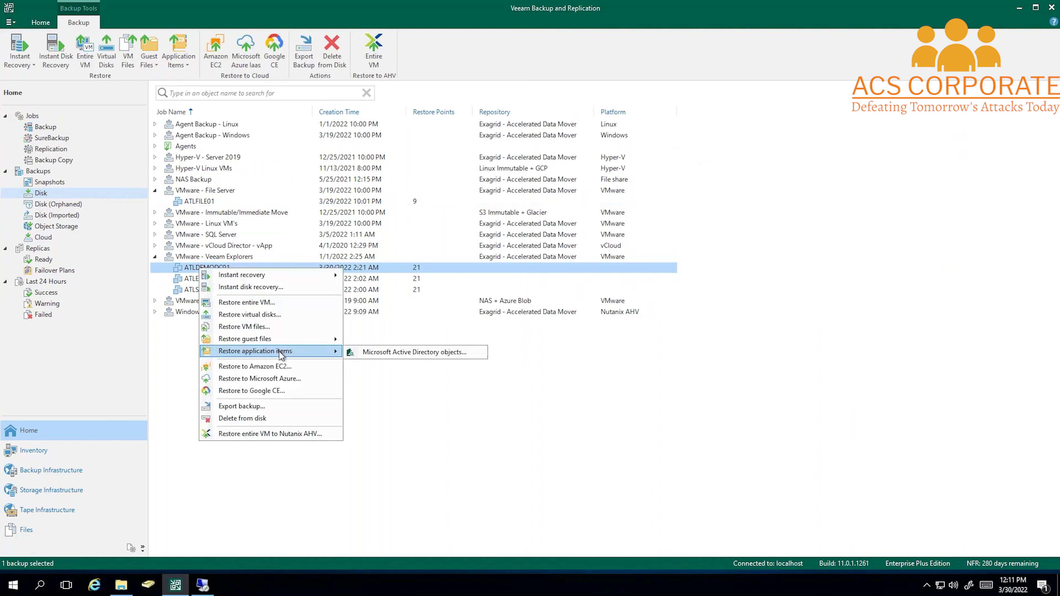
{"action": "left_click", "coordinate": [402, 355]}
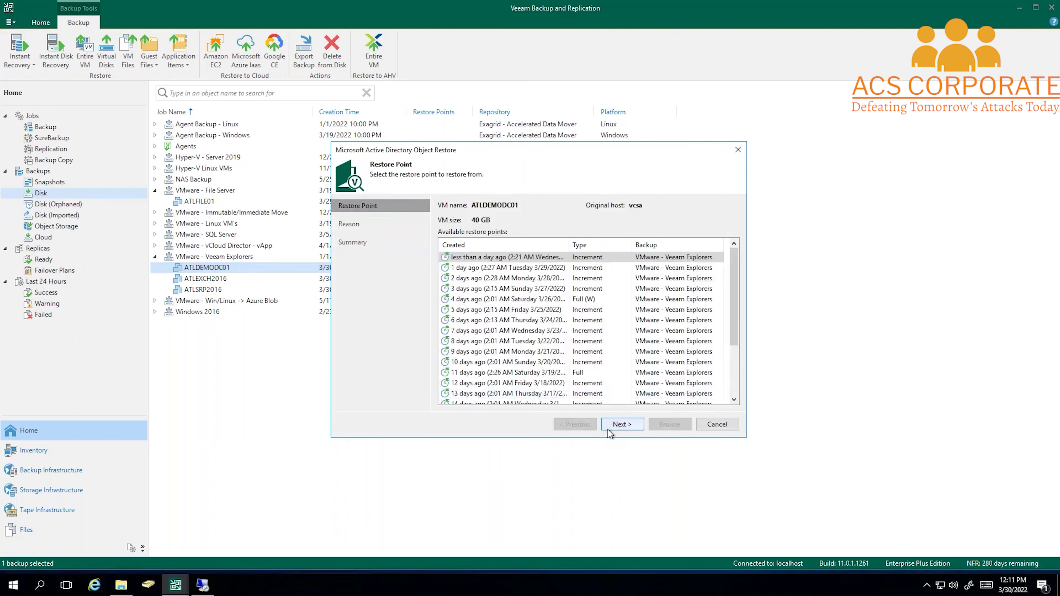
{"action": "left_click", "coordinate": [622, 424]}
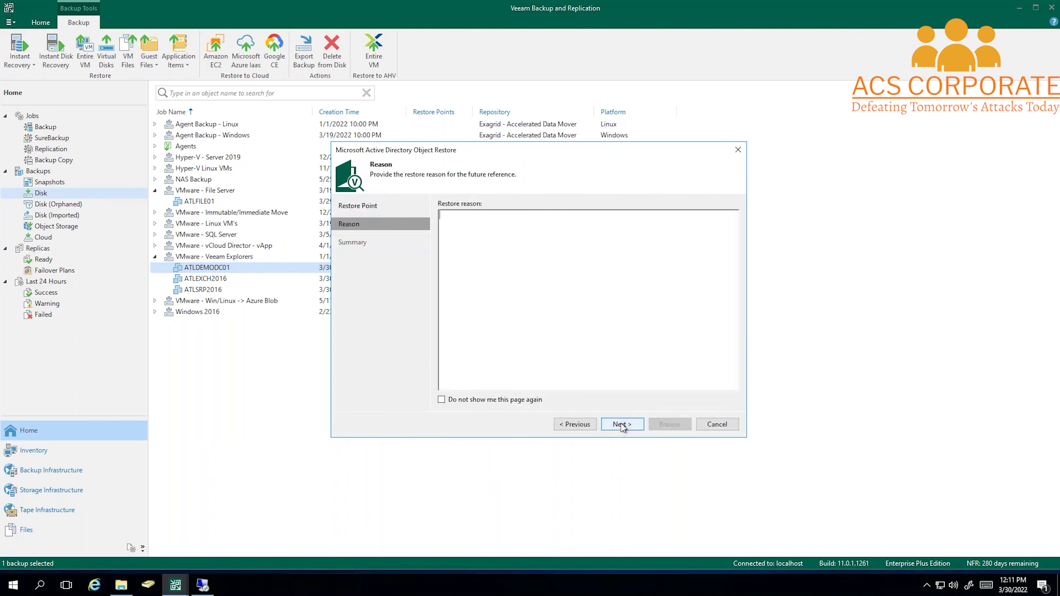
{"action": "left_click", "coordinate": [622, 424]}
{"action": "left_click", "coordinate": [662, 430]}
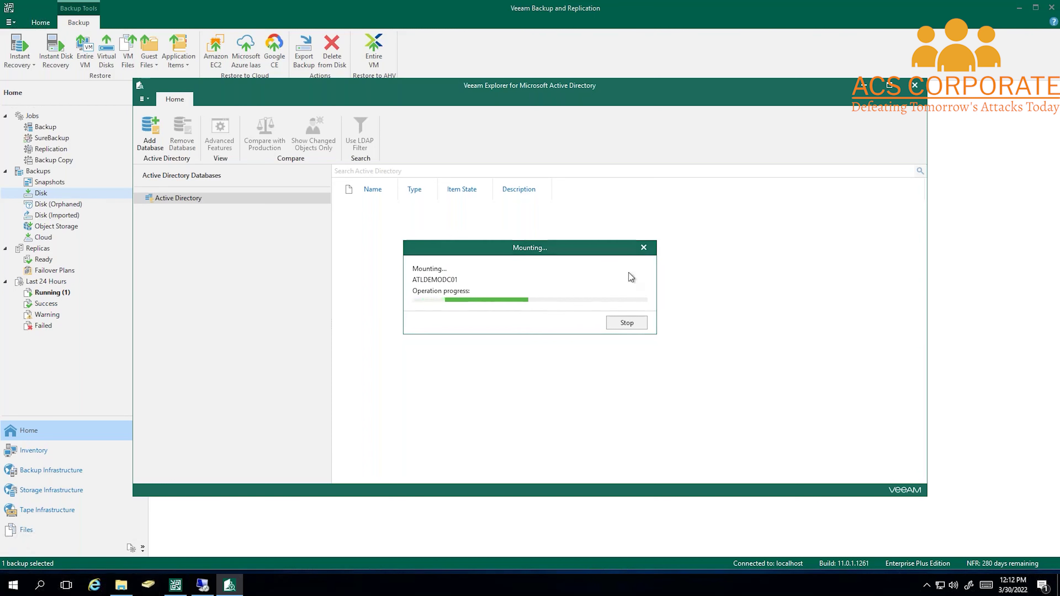
Switch to Active Directory Users and Computers, narrow its window, and return to Veeam Explorer for Microsoft Active Directory.
{"action": "key", "text": "alt+Tab"}
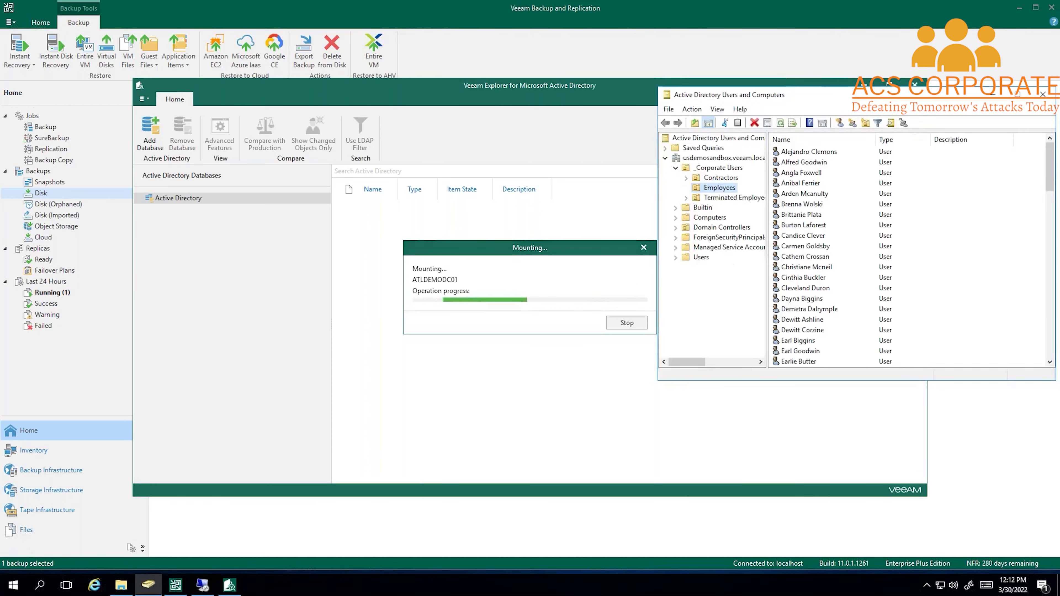
{"action": "left_click_drag", "start_coordinate": [658, 109], "coordinate": [741, 110]}
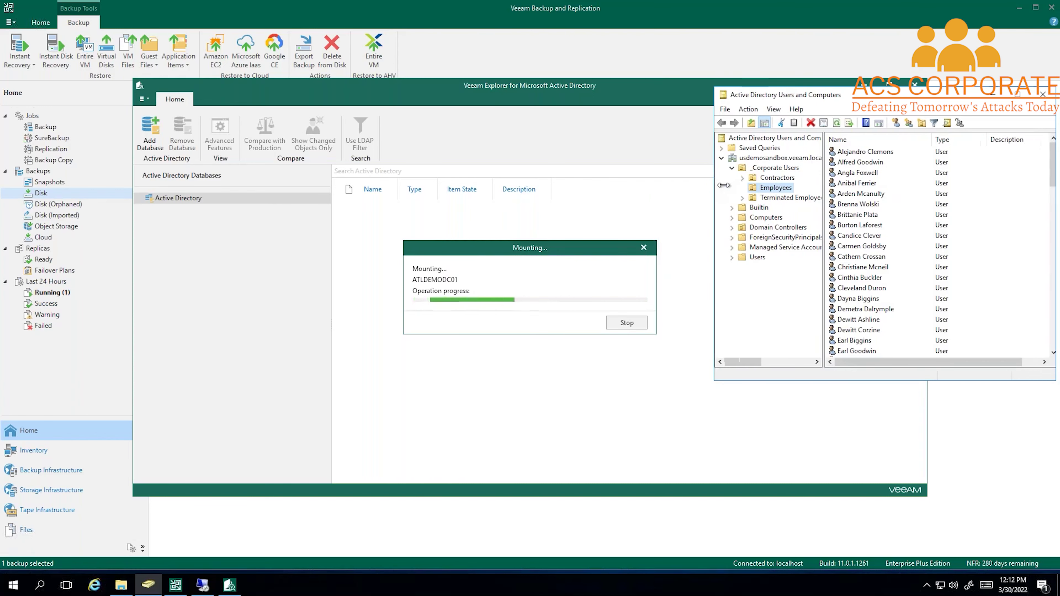
{"action": "left_click", "coordinate": [670, 110]}
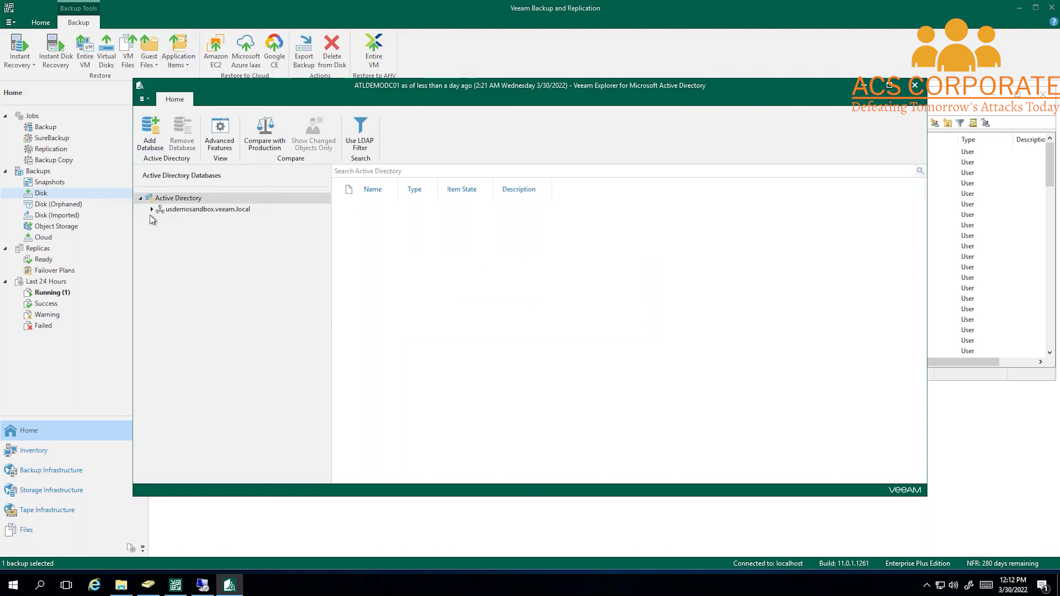
Place the explorer window beside Active Directory Users and Computers and browse the mounted usdemosandbox.veeam.local domain to _Corporate Users > Employees.
{"action": "left_click", "coordinate": [151, 210]}
{"action": "left_click", "coordinate": [162, 221]}
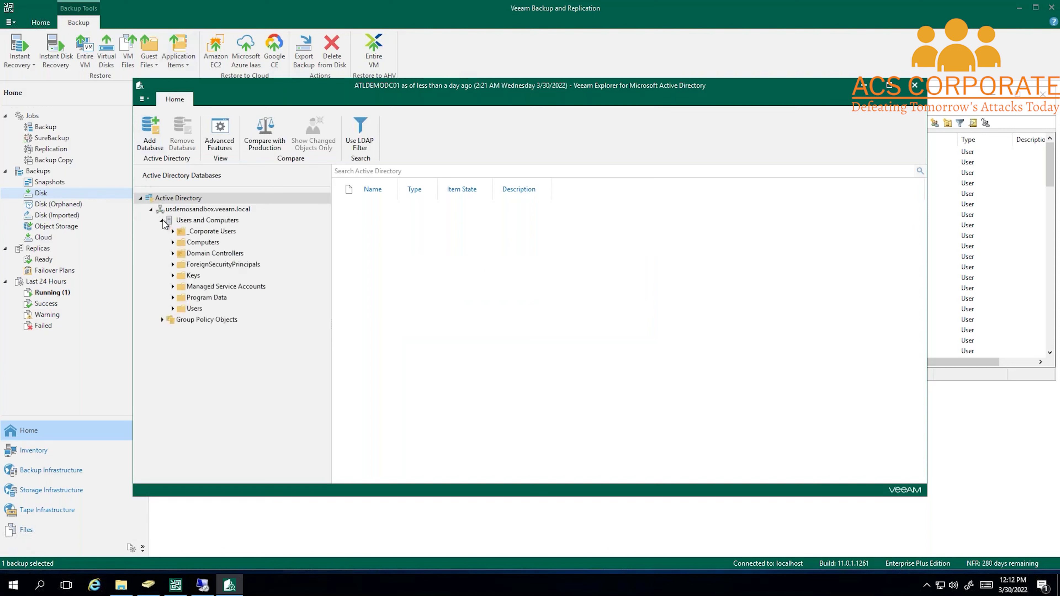
{"action": "left_click_drag", "start_coordinate": [133, 209], "coordinate": [365, 209]}
{"action": "left_click_drag", "start_coordinate": [751, 82], "coordinate": [529, 56]}
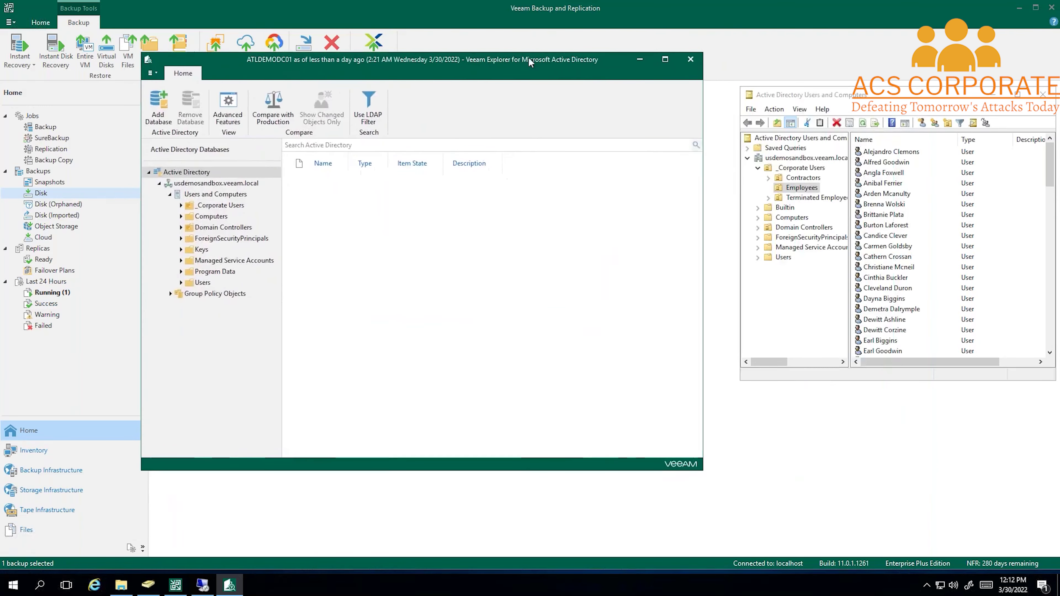
{"action": "left_click_drag", "start_coordinate": [837, 89], "coordinate": [812, 91]}
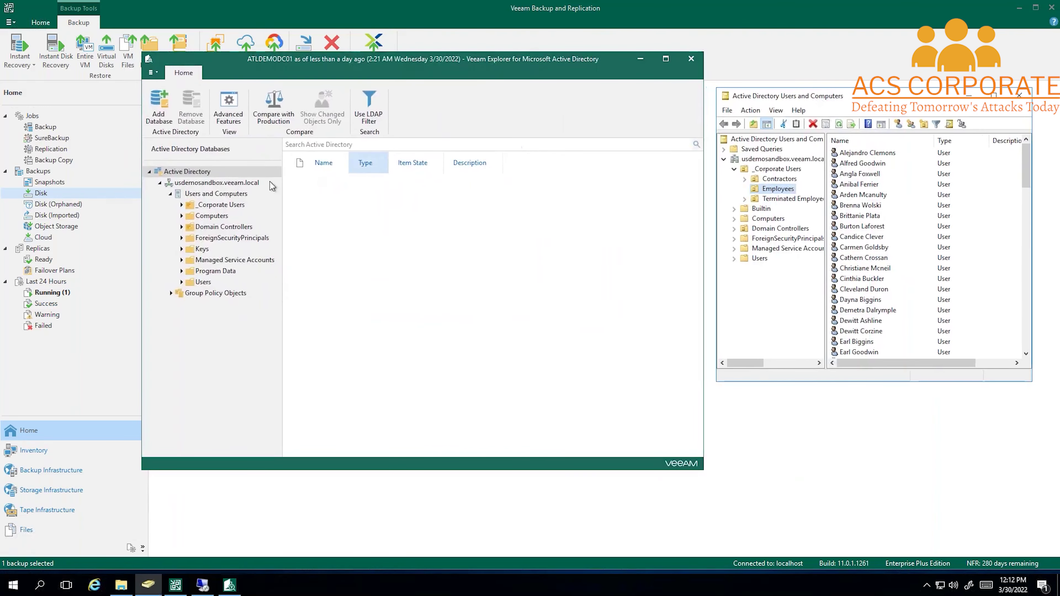
{"action": "left_click", "coordinate": [206, 205]}
{"action": "left_click", "coordinate": [181, 204]}
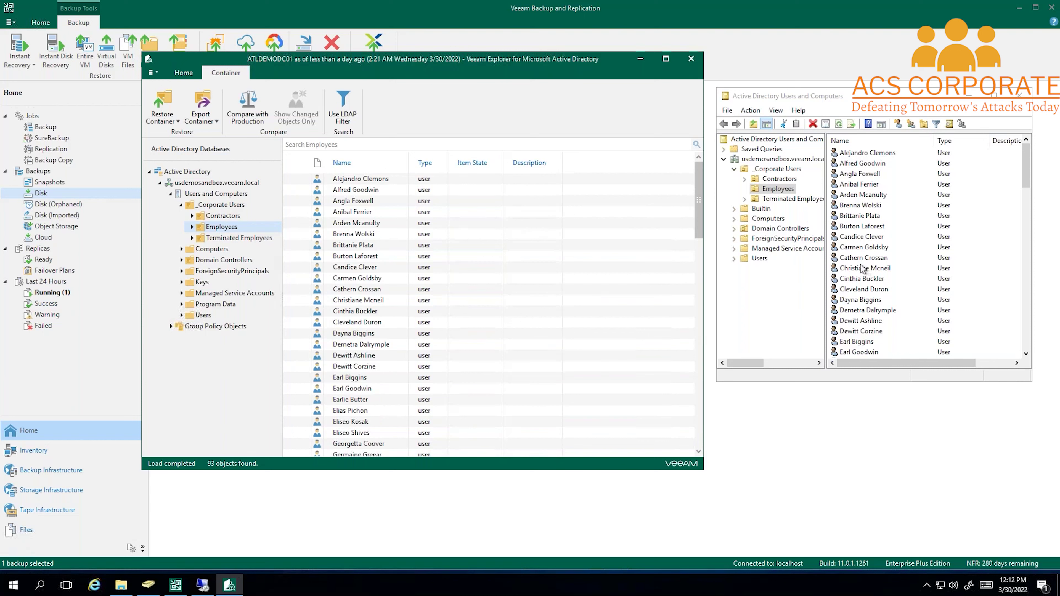
Delete the eighth user account in the production Employees container of Active Directory Users and Computers.
{"action": "left_click", "coordinate": [862, 229]}
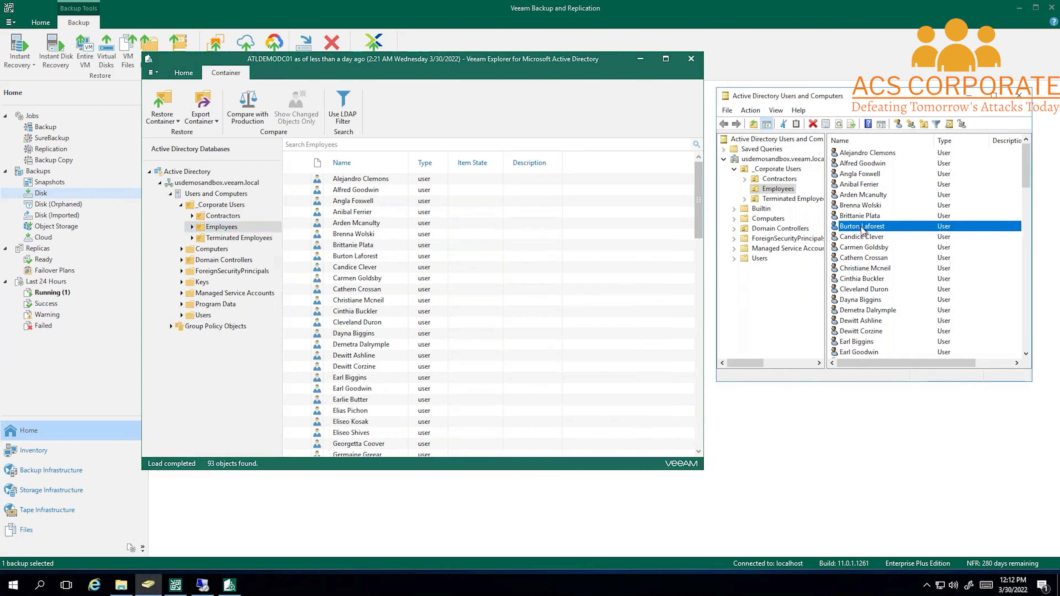
{"action": "right_click", "coordinate": [862, 228]}
{"action": "left_click", "coordinate": [889, 351]}
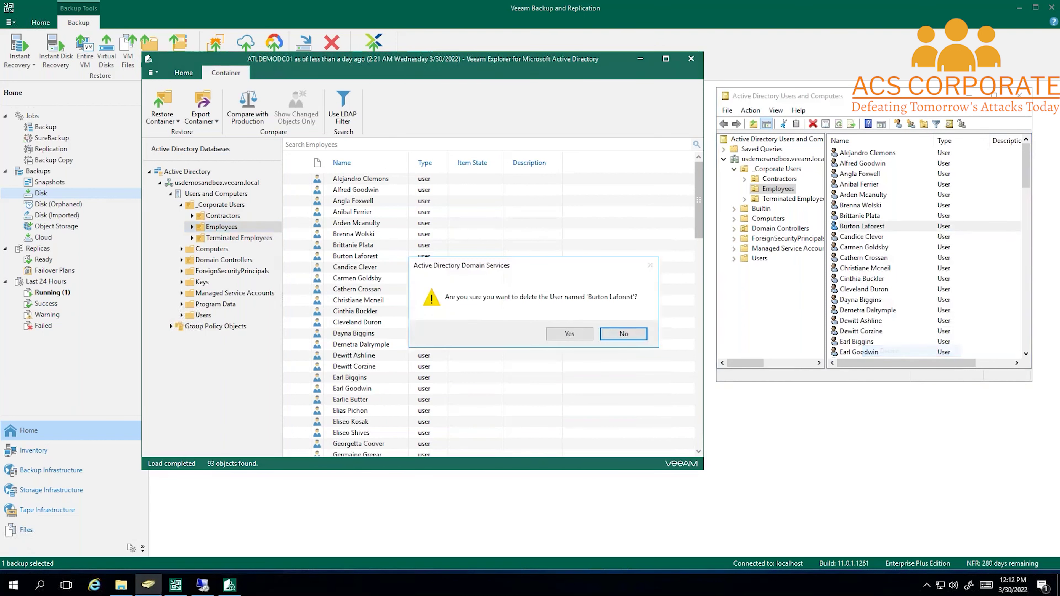
{"action": "left_click", "coordinate": [581, 334]}
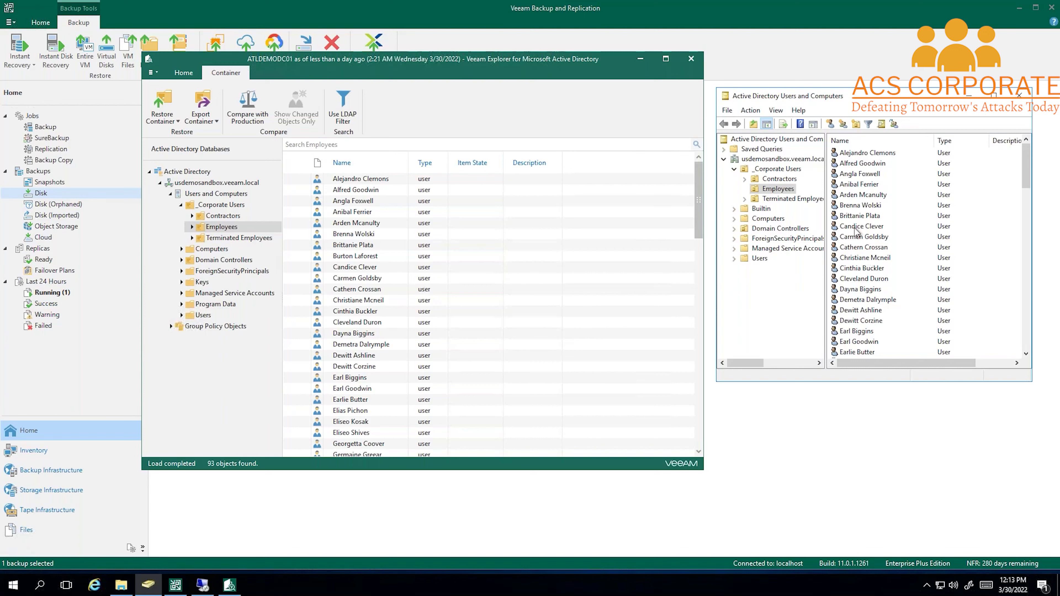
Rename the sixth user in the production Employees container, keeping the first name and replacing the surname with a test surname.
{"action": "left_click", "coordinate": [858, 206]}
{"action": "right_click", "coordinate": [861, 206]}
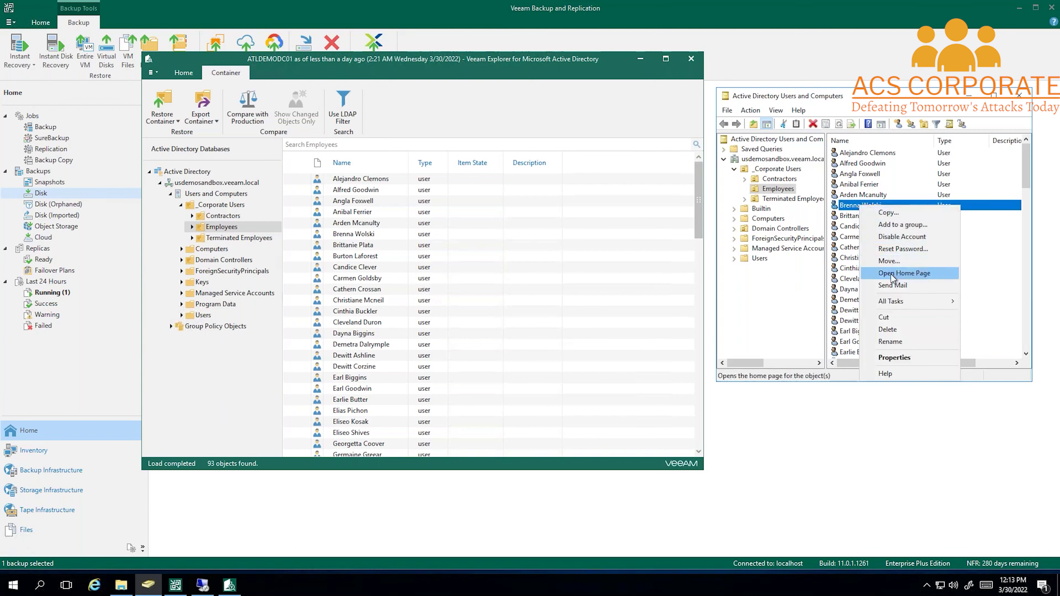
{"action": "left_click", "coordinate": [891, 341]}
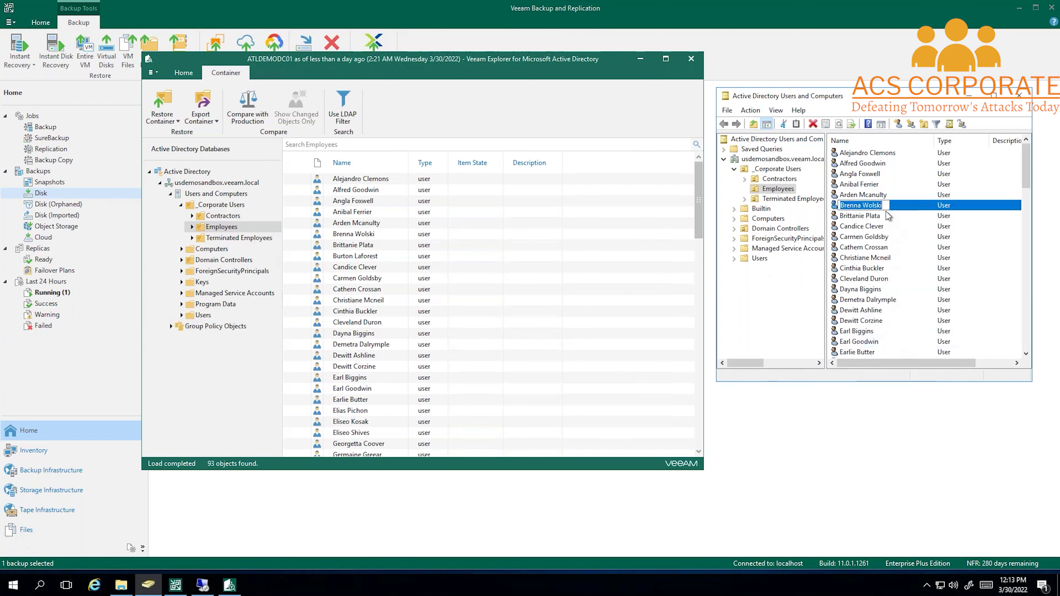
{"action": "key", "text": "End"}
{"action": "key", "text": "BackSpace"}
{"action": "key", "text": "BackSpace"}
{"action": "key", "text": "BackSpace"}
{"action": "key", "text": "BackSpace"}
{"action": "key", "text": "BackSpace"}
{"action": "key", "text": "BackSpace"}
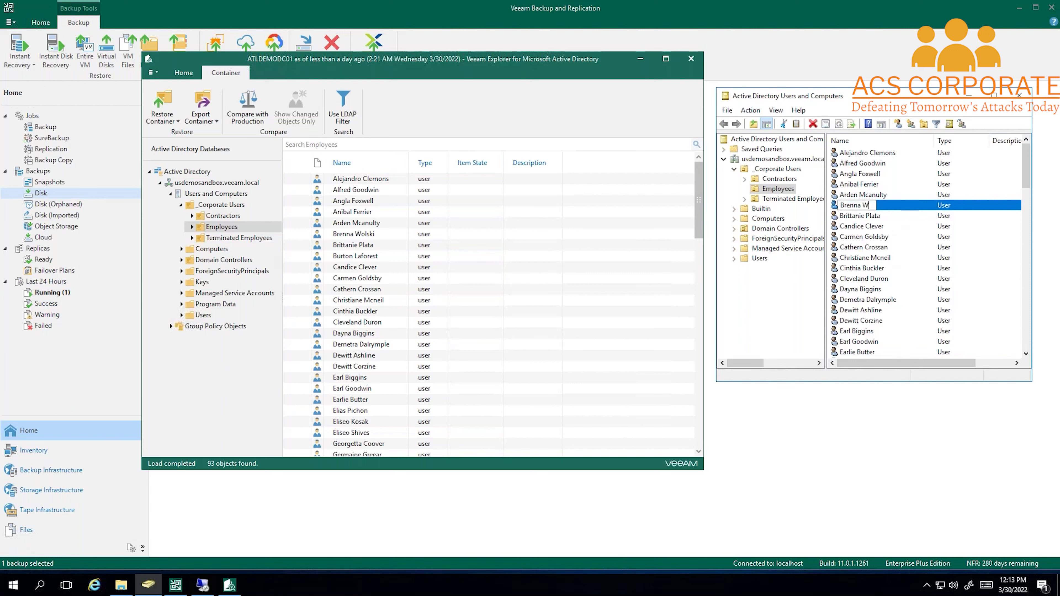
{"action": "type", "text": "Testington"}
{"action": "key", "text": "Return"}
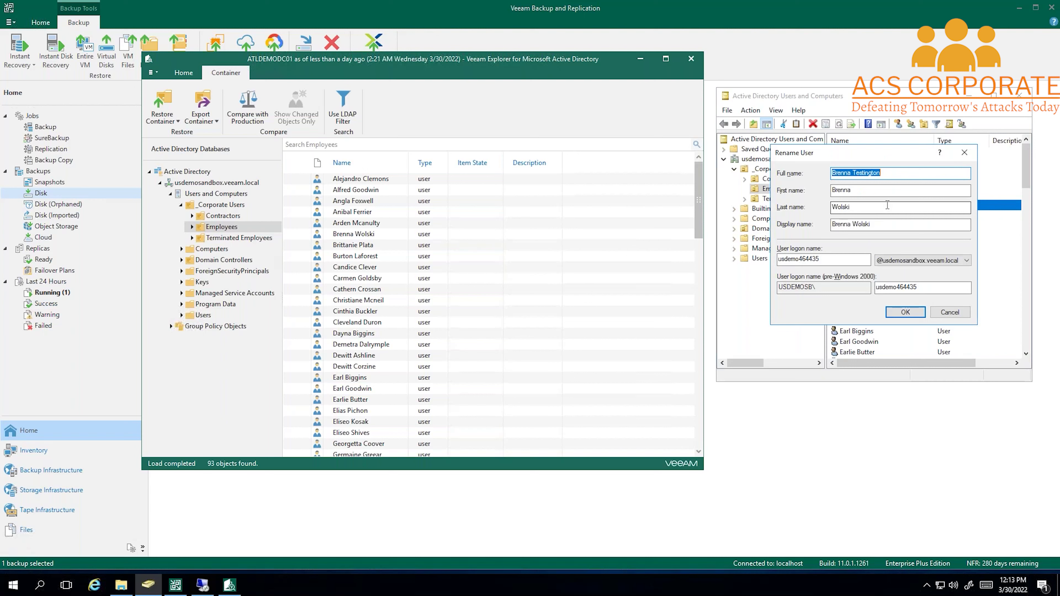
Replace the renamed user's last name with dfghghgfdhgf and apply the rename.
{"action": "left_click_drag", "start_coordinate": [888, 205], "coordinate": [804, 210]}
{"action": "type", "text": "d"}
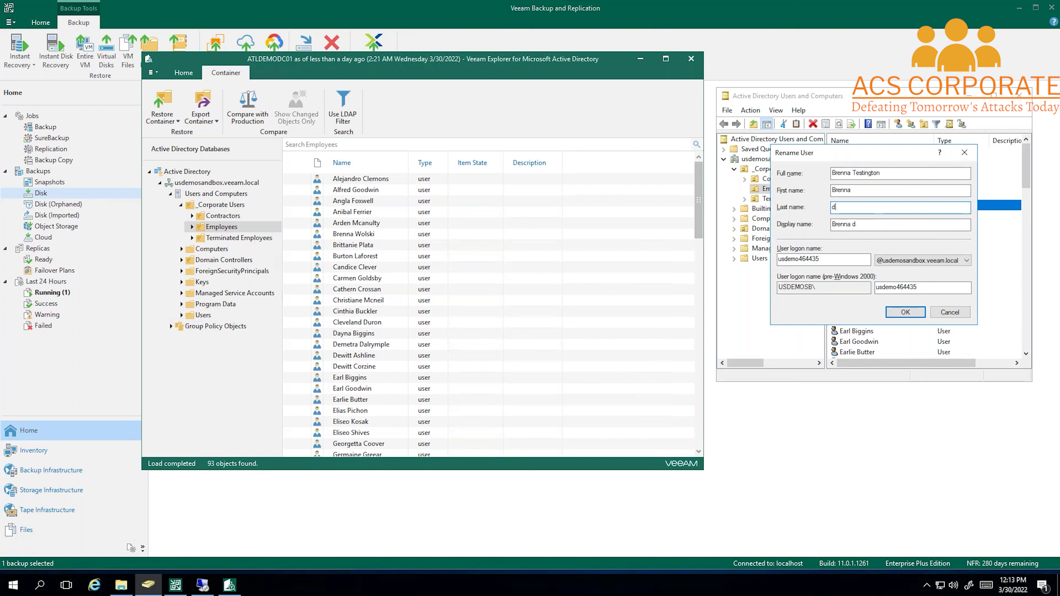
{"action": "type", "text": "fghghgfdhgf"}
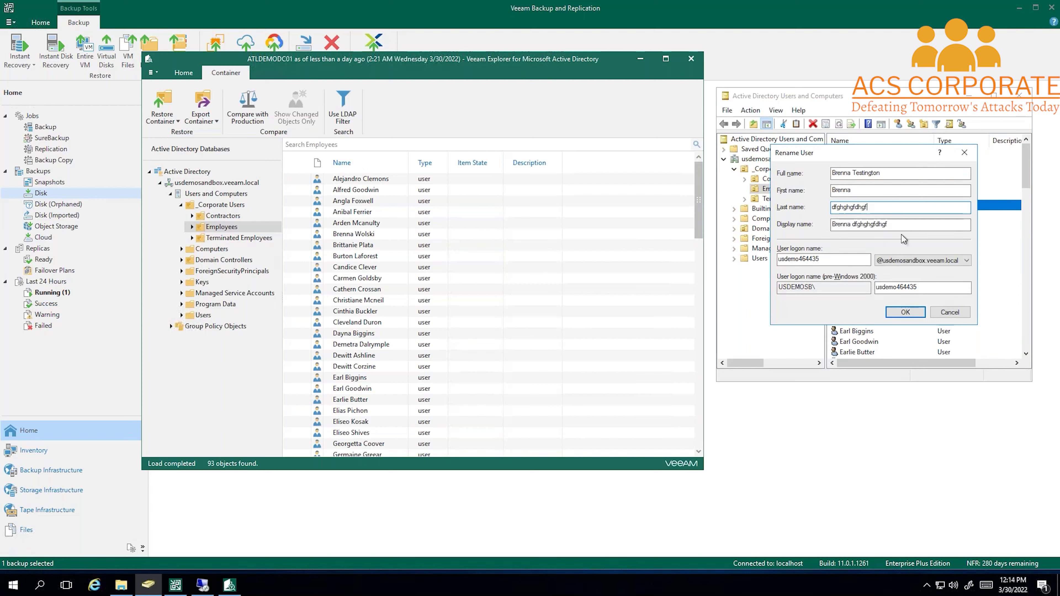
{"action": "left_click", "coordinate": [903, 313]}
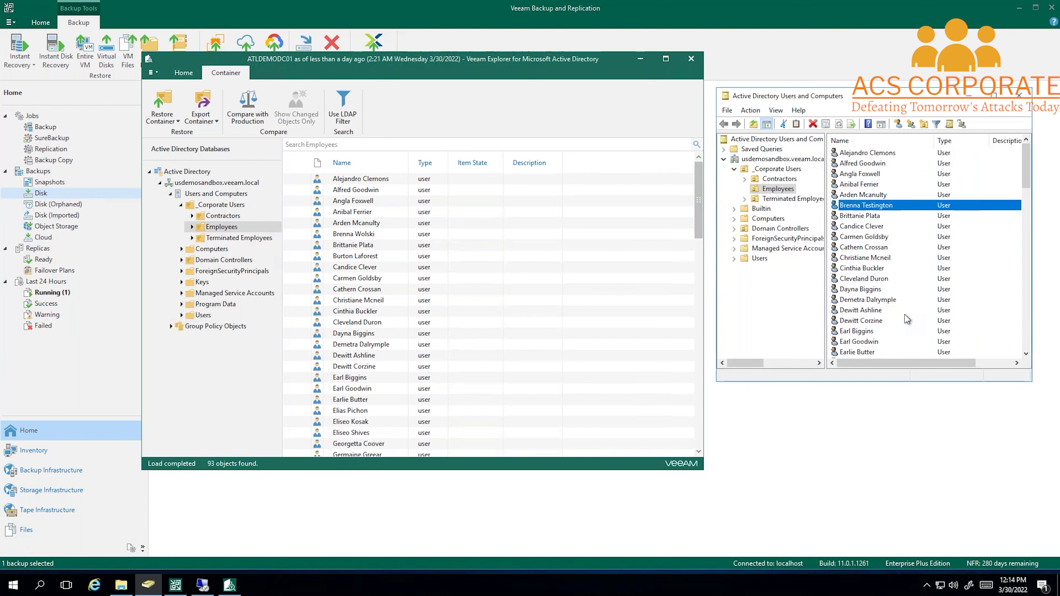
Open the renamed production user's properties, review the account logon names, and close without changes.
{"action": "double_click", "coordinate": [877, 207]}
{"action": "left_click", "coordinate": [854, 134]}
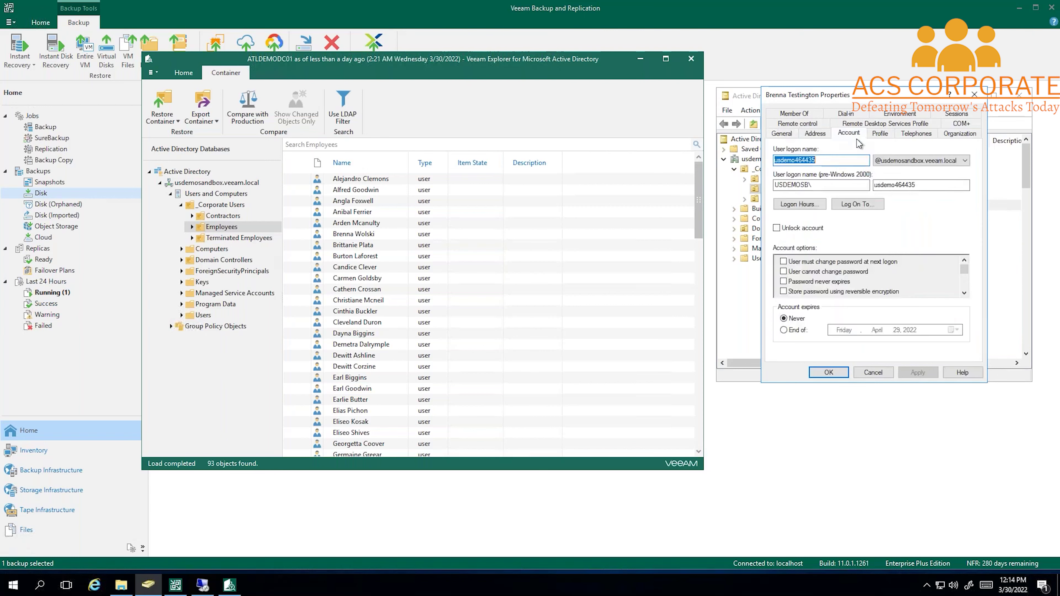
{"action": "double_click", "coordinate": [923, 186]}
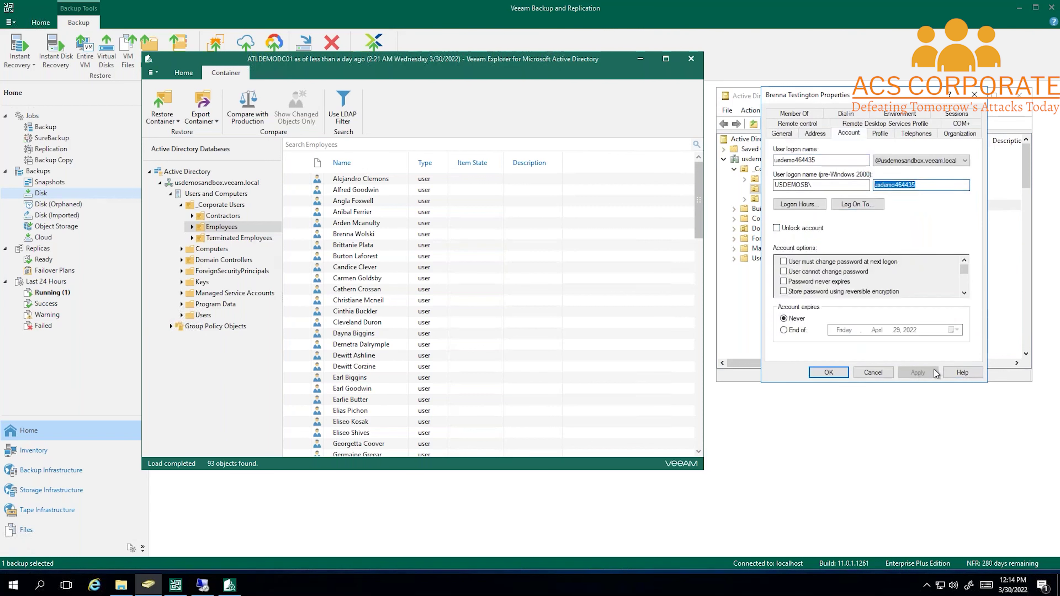
{"action": "left_click", "coordinate": [975, 95]}
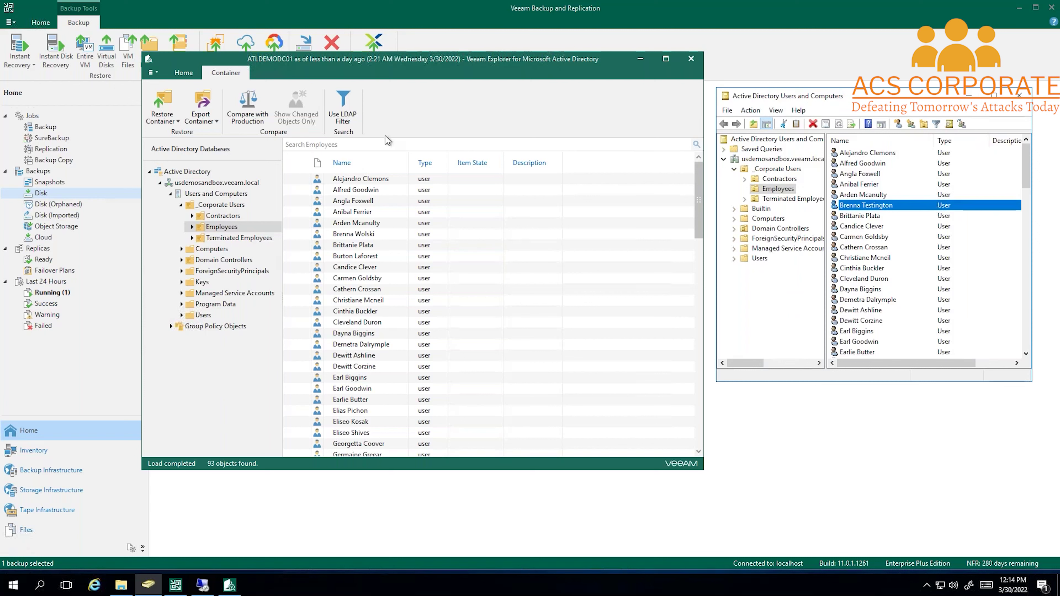
Compare the backed-up Employees container with production and restore the Tombstone user to atldemodc01.usdemosandbox.veeam.local.
{"action": "left_click", "coordinate": [534, 121]}
{"action": "left_click", "coordinate": [248, 108]}
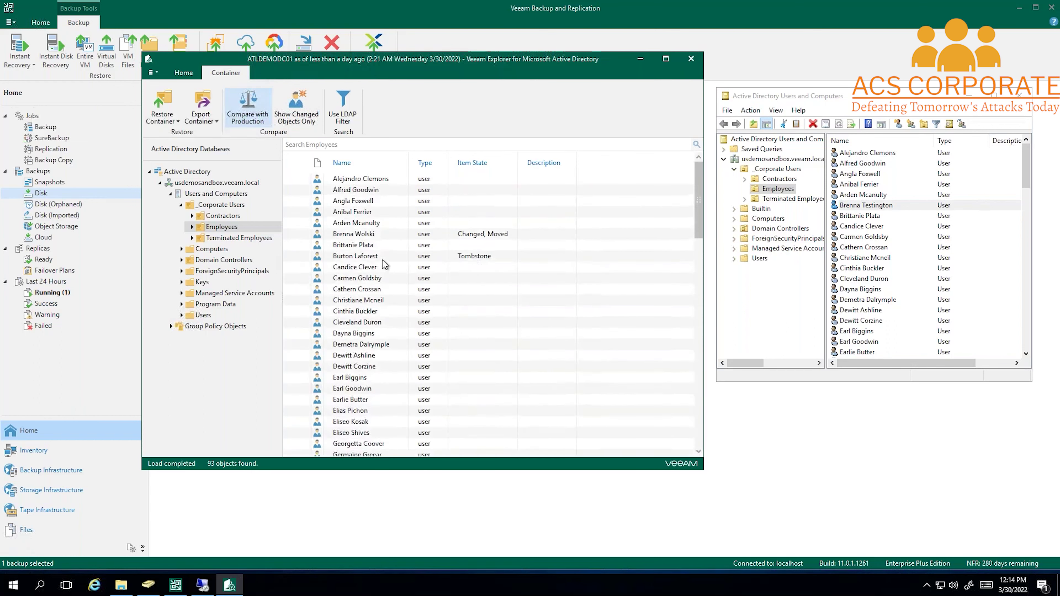
{"action": "left_click", "coordinate": [474, 258]}
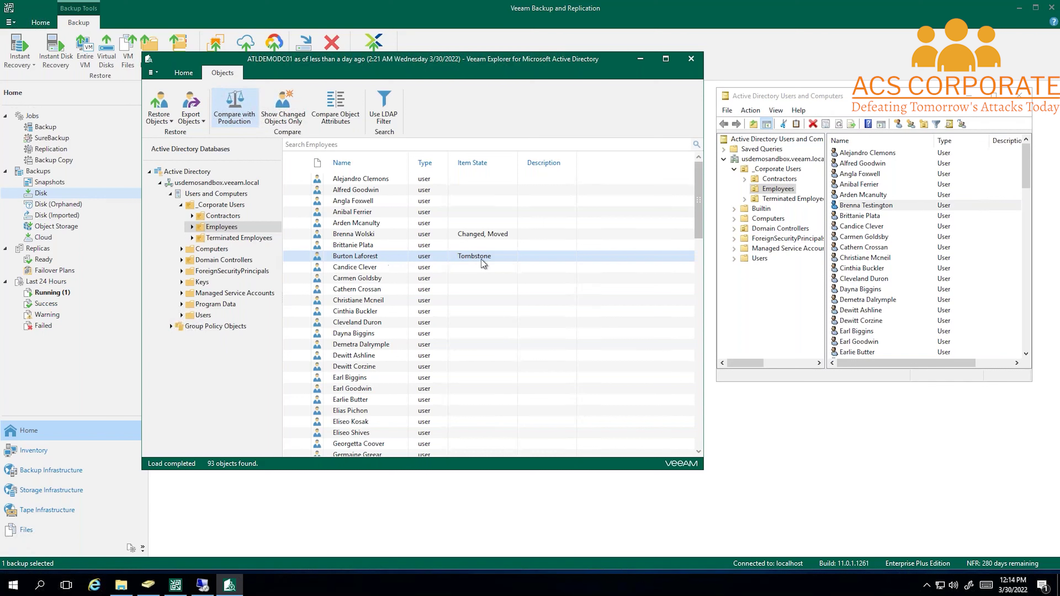
{"action": "right_click", "coordinate": [466, 260]}
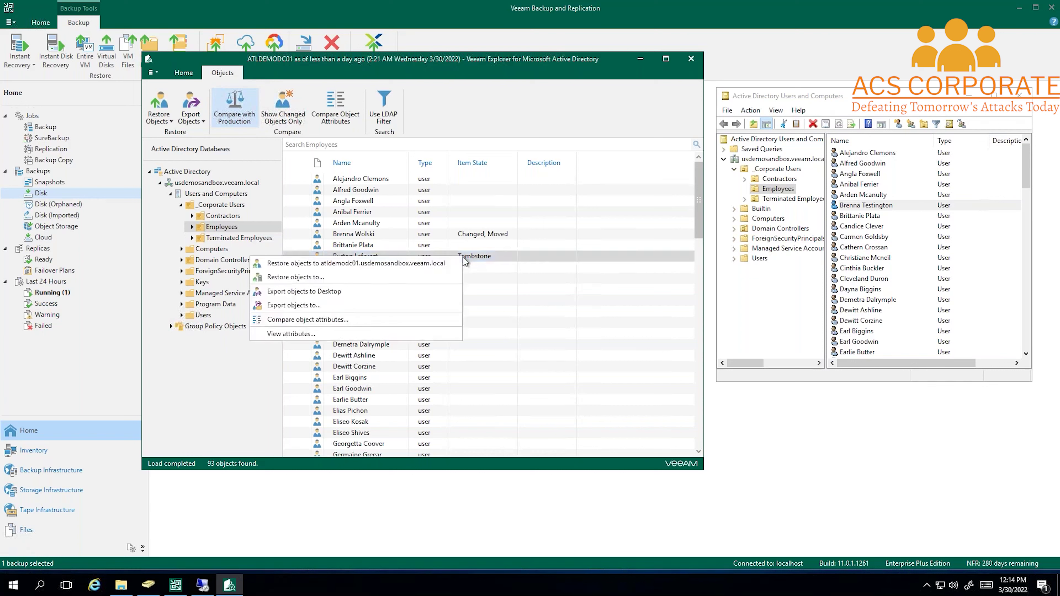
{"action": "left_click", "coordinate": [443, 264]}
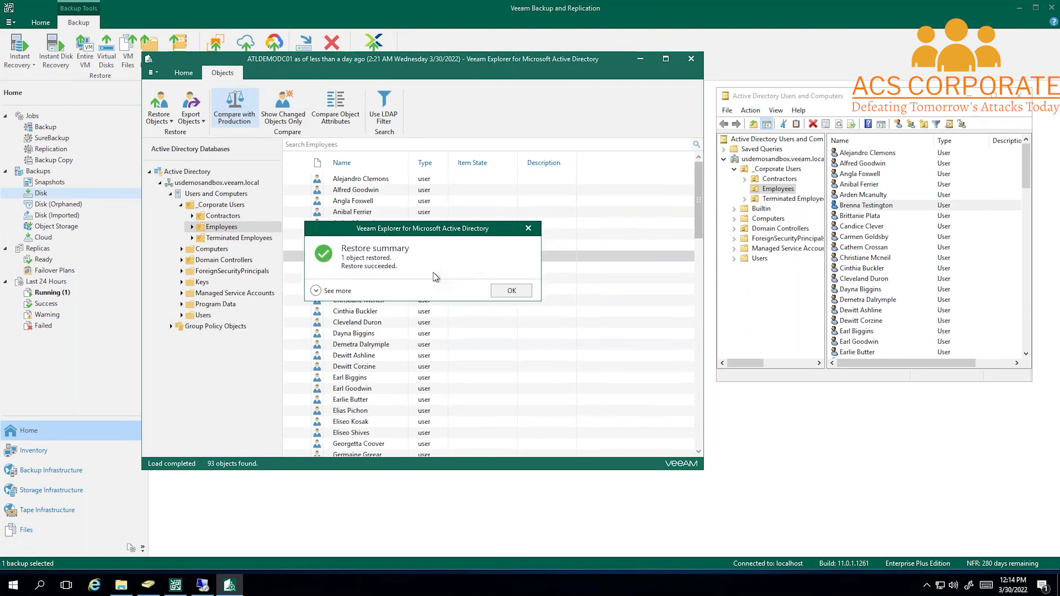
{"action": "left_click", "coordinate": [516, 291]}
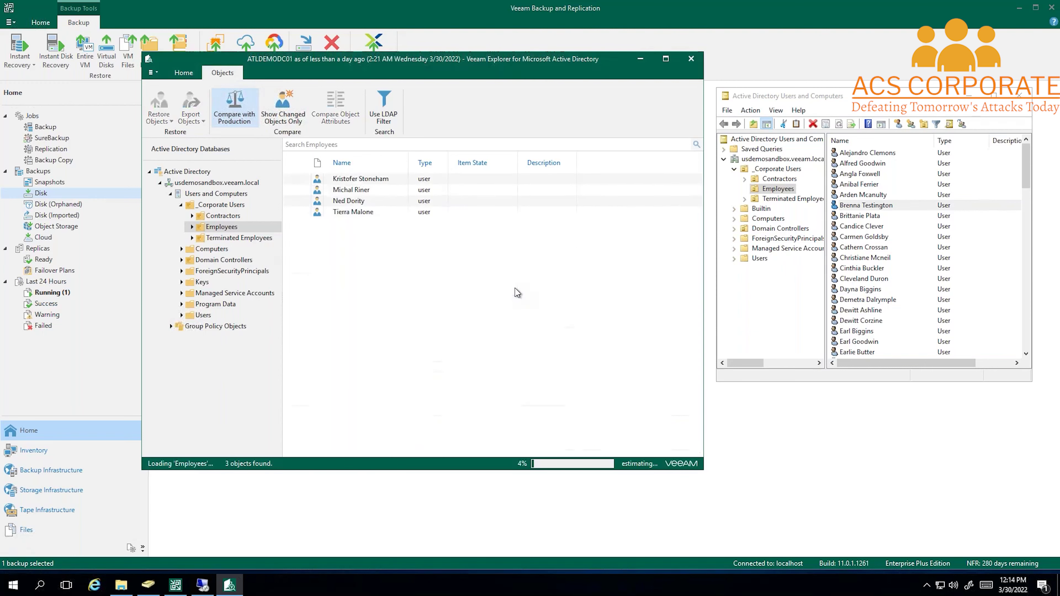
Widen the Active Directory Users and Computers window and refresh the production Employees list.
{"action": "right_click", "coordinate": [1008, 163]}
{"action": "key", "text": "Escape"}
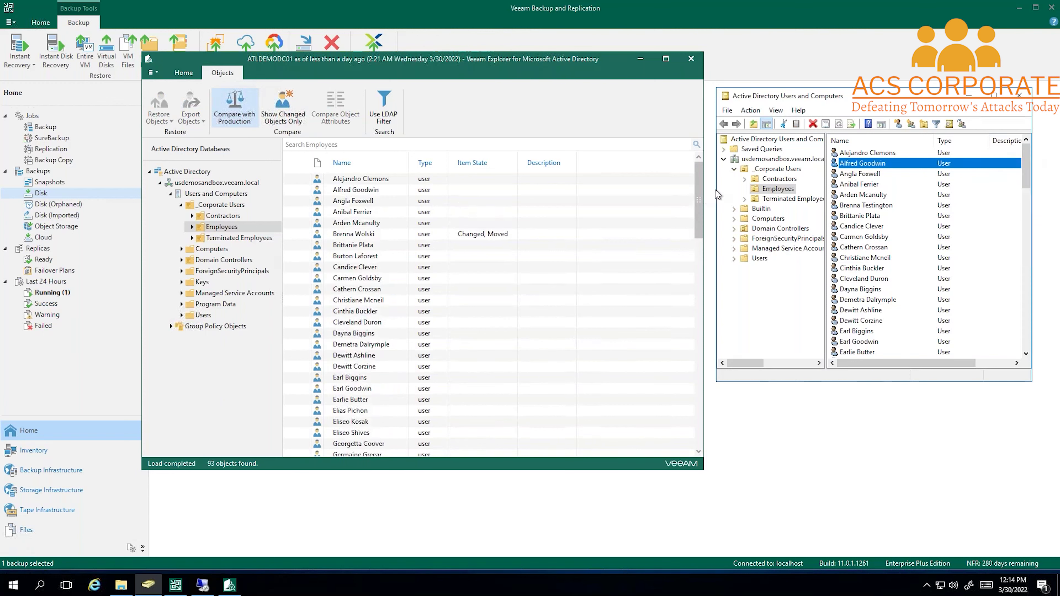
{"action": "left_click_drag", "start_coordinate": [717, 193], "coordinate": [677, 192]}
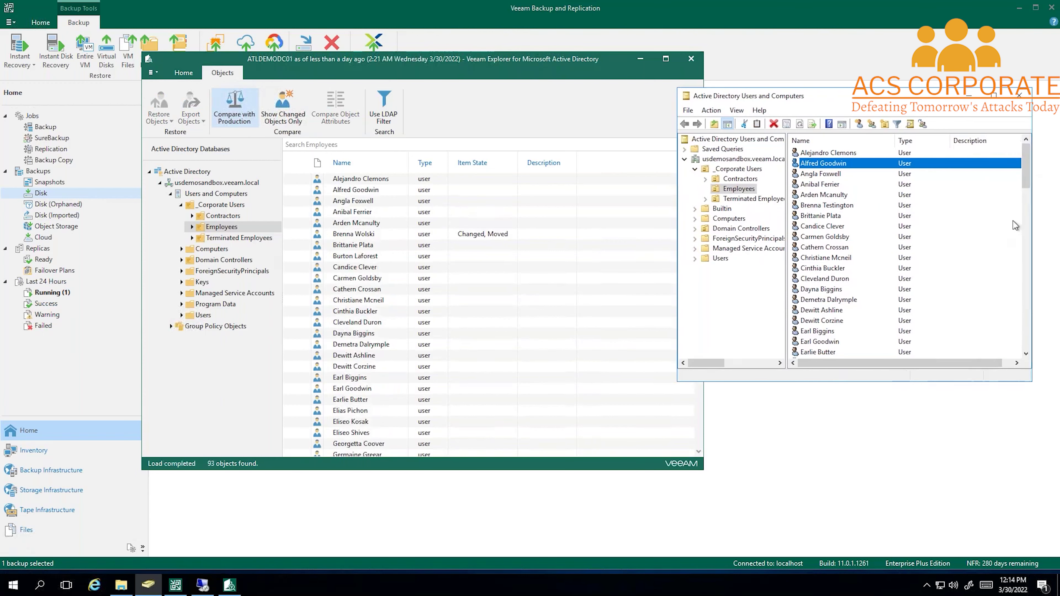
{"action": "right_click", "coordinate": [1014, 220]}
{"action": "left_click", "coordinate": [1011, 175]}
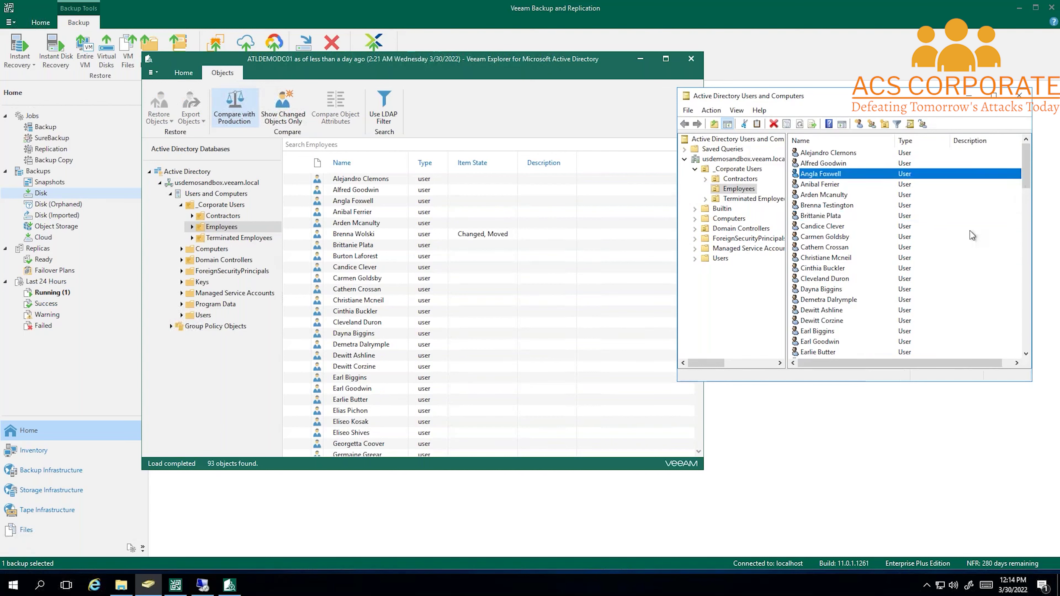
{"action": "left_click_drag", "start_coordinate": [677, 236], "coordinate": [602, 236]}
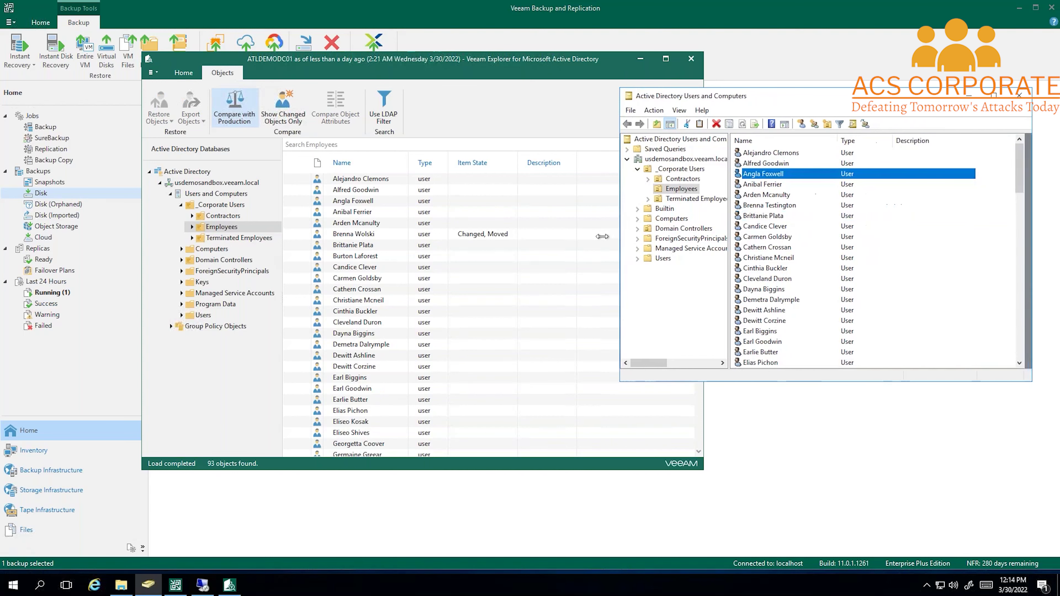
{"action": "right_click", "coordinate": [999, 211]}
{"action": "left_click", "coordinate": [986, 285]}
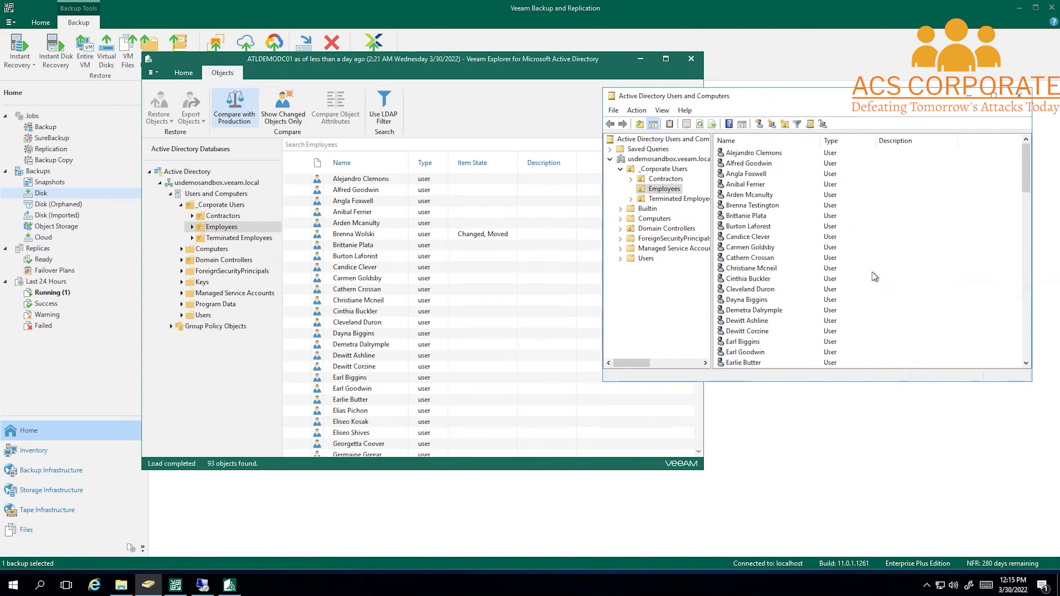
Inspect the restored user's general details, group membership and profile settings in production, then close the properties.
{"action": "left_click", "coordinate": [742, 228]}
{"action": "double_click", "coordinate": [742, 229]}
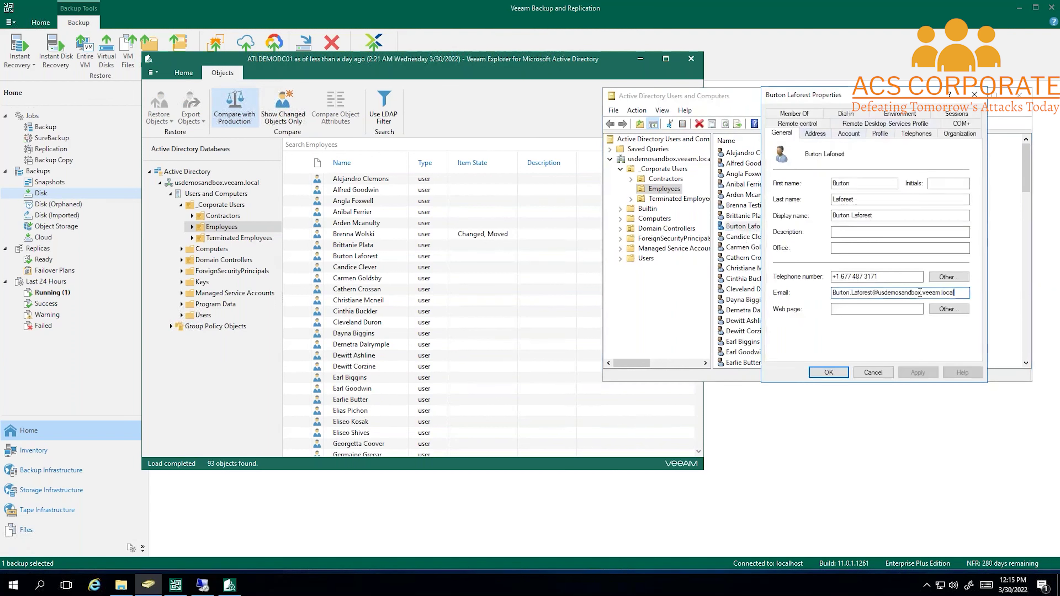
{"action": "double_click", "coordinate": [860, 293]}
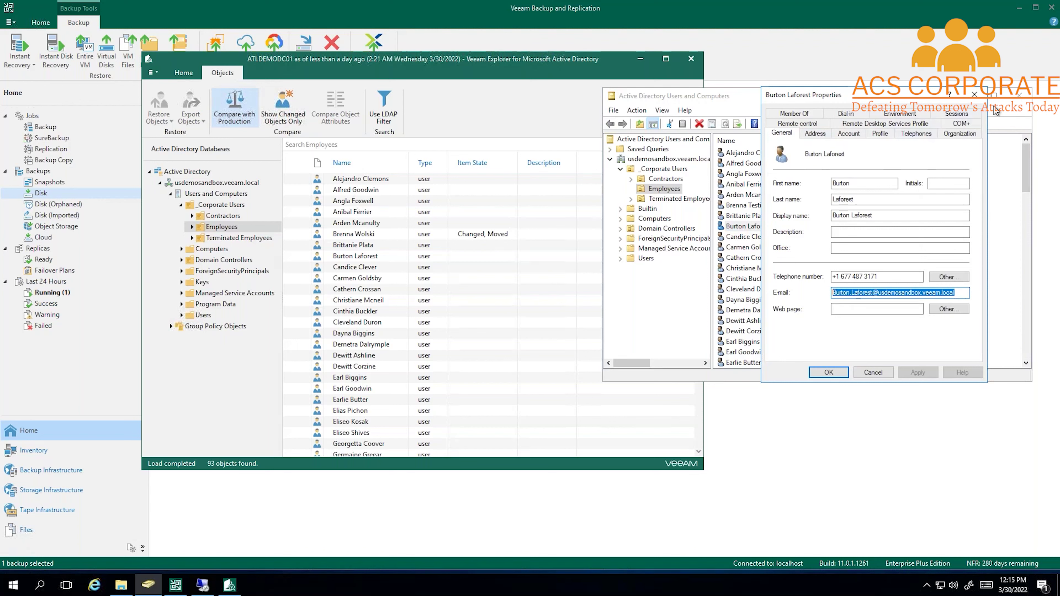
{"action": "left_click", "coordinate": [810, 114]}
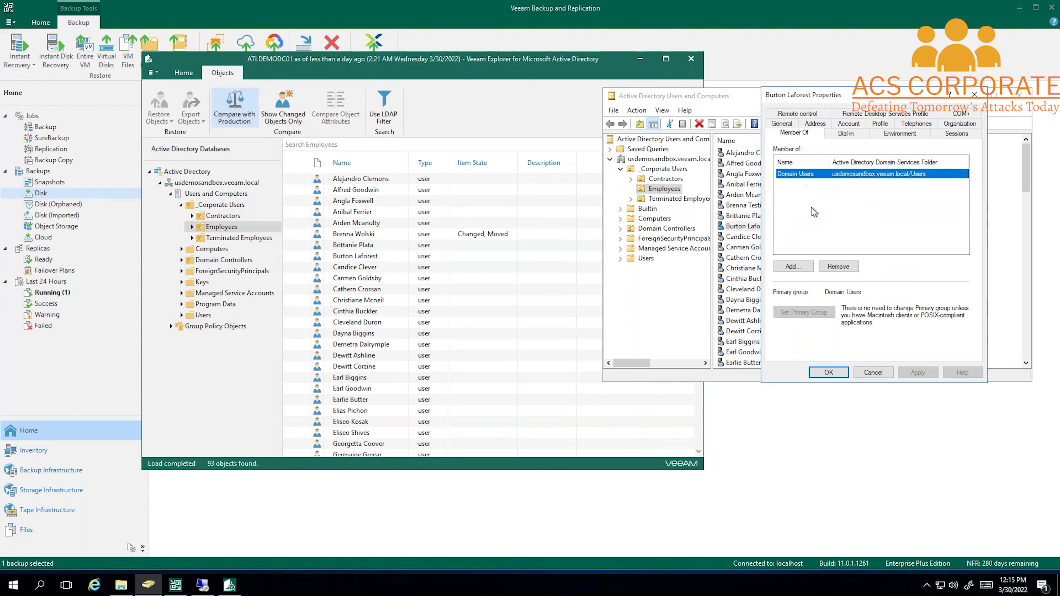
{"action": "left_click", "coordinate": [886, 123]}
{"action": "left_click", "coordinate": [874, 165]}
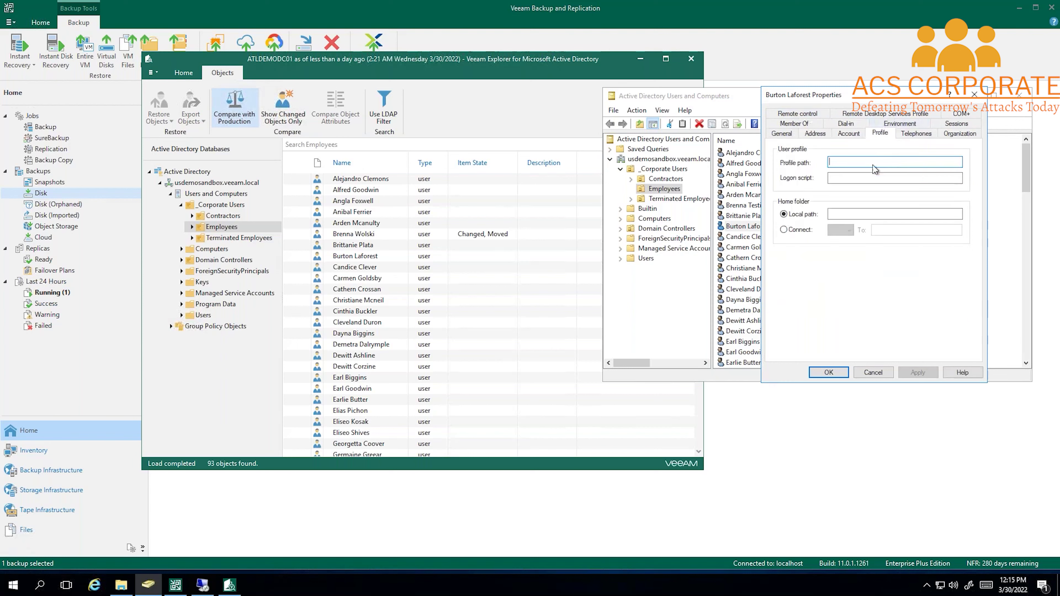
{"action": "left_click", "coordinate": [976, 96]}
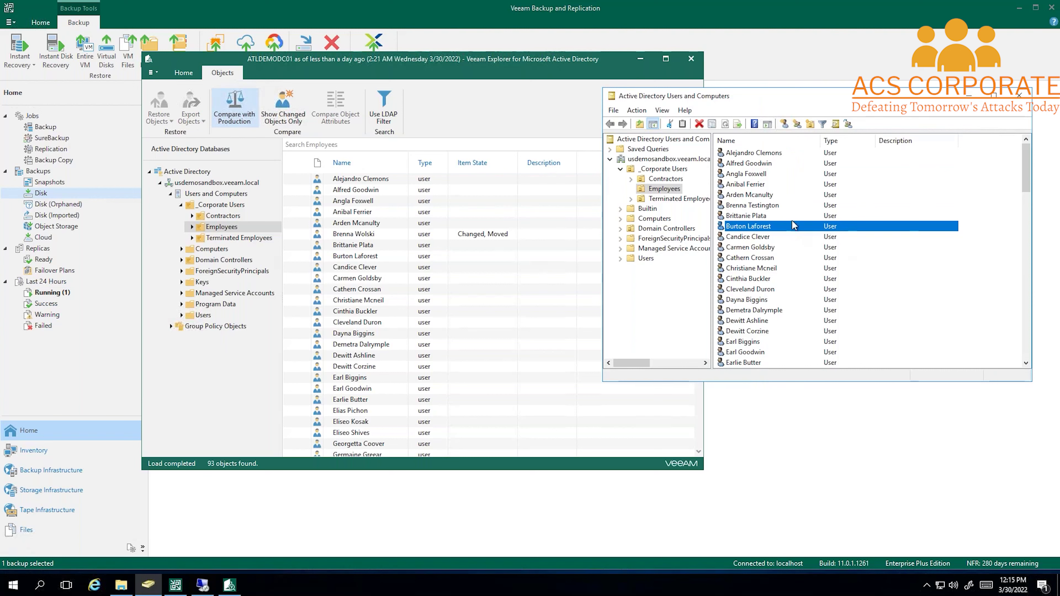
Compare the renamed user's backup attributes with production and restore only the sn attribute.
{"action": "left_click", "coordinate": [580, 61]}
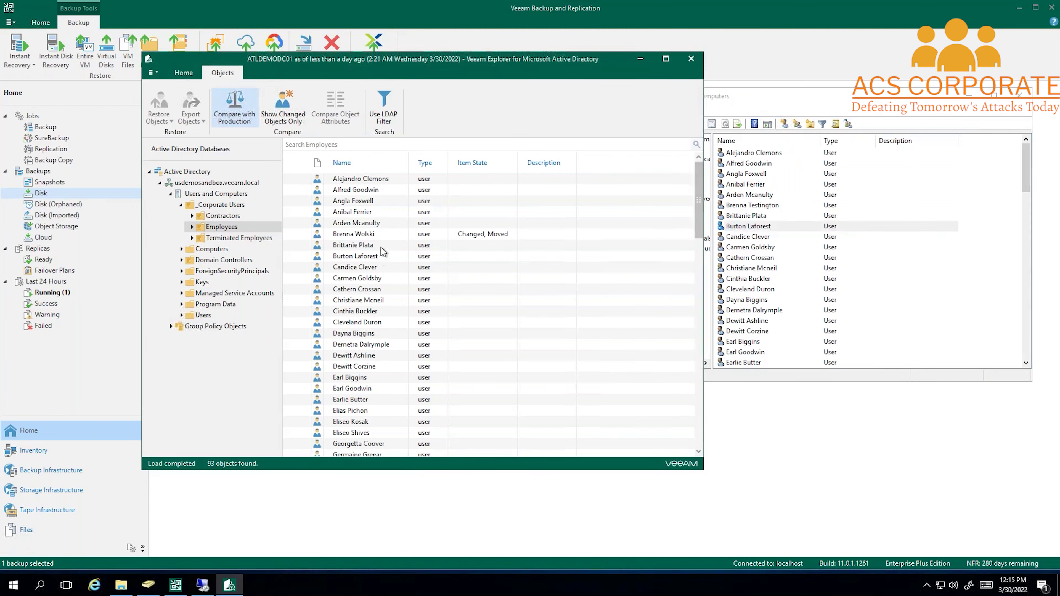
{"action": "left_click", "coordinate": [380, 232]}
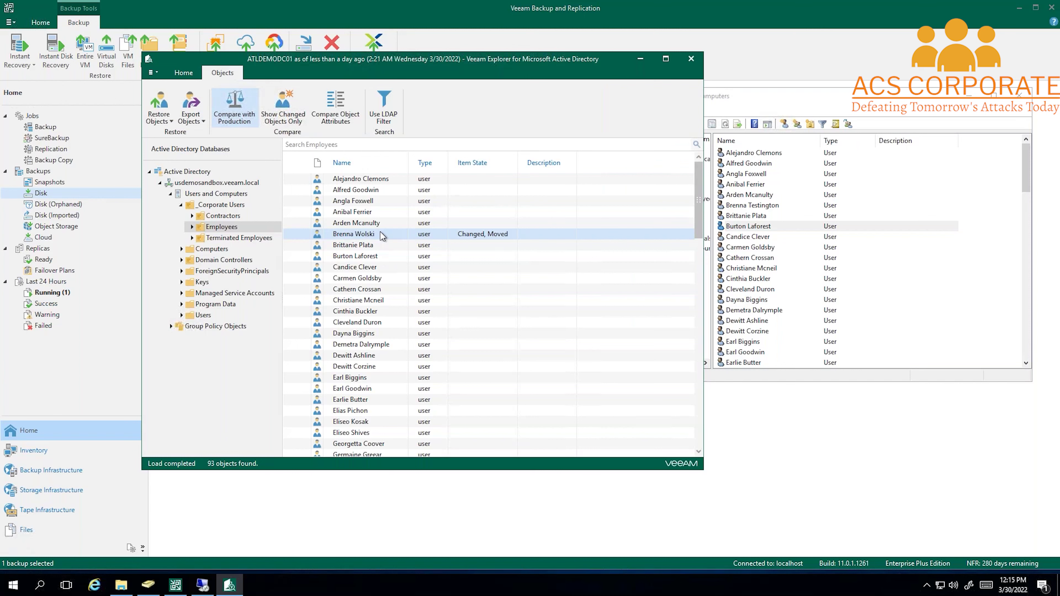
{"action": "left_click", "coordinate": [345, 115]}
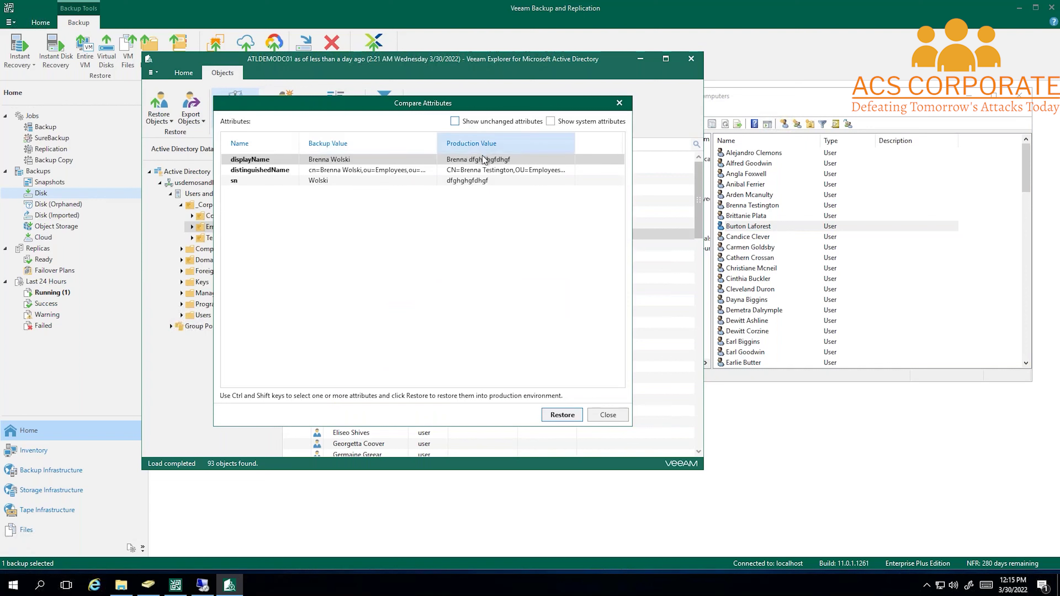
{"action": "left_click", "coordinate": [422, 182]}
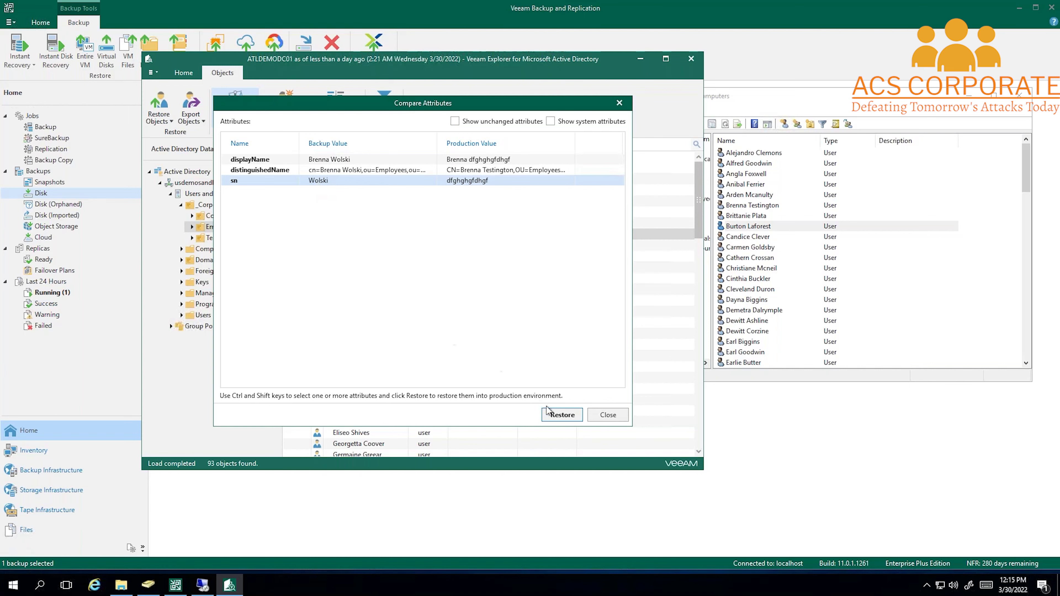
{"action": "left_click", "coordinate": [562, 414]}
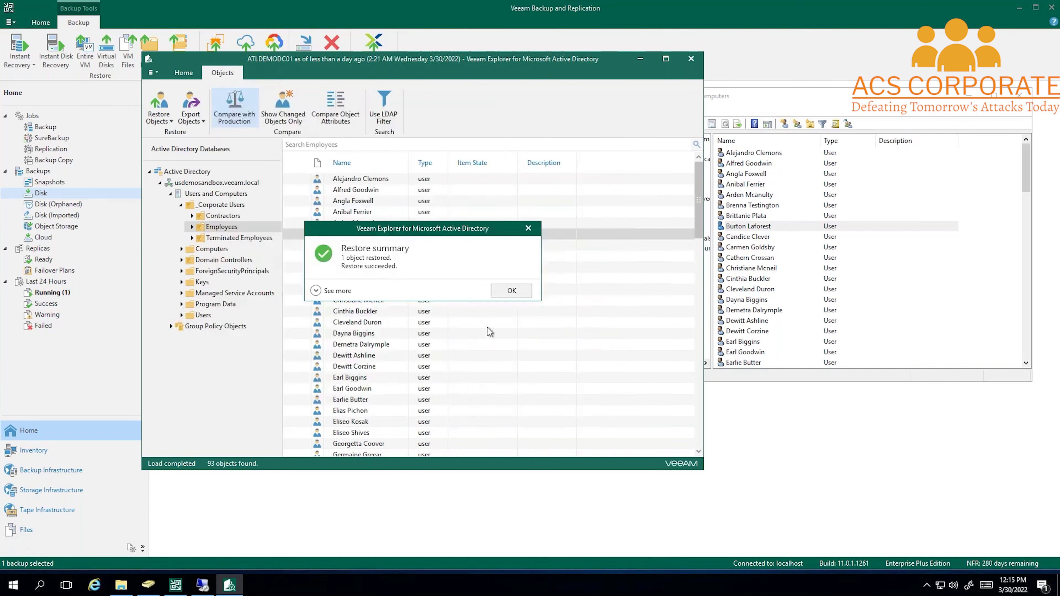
{"action": "left_click", "coordinate": [510, 291]}
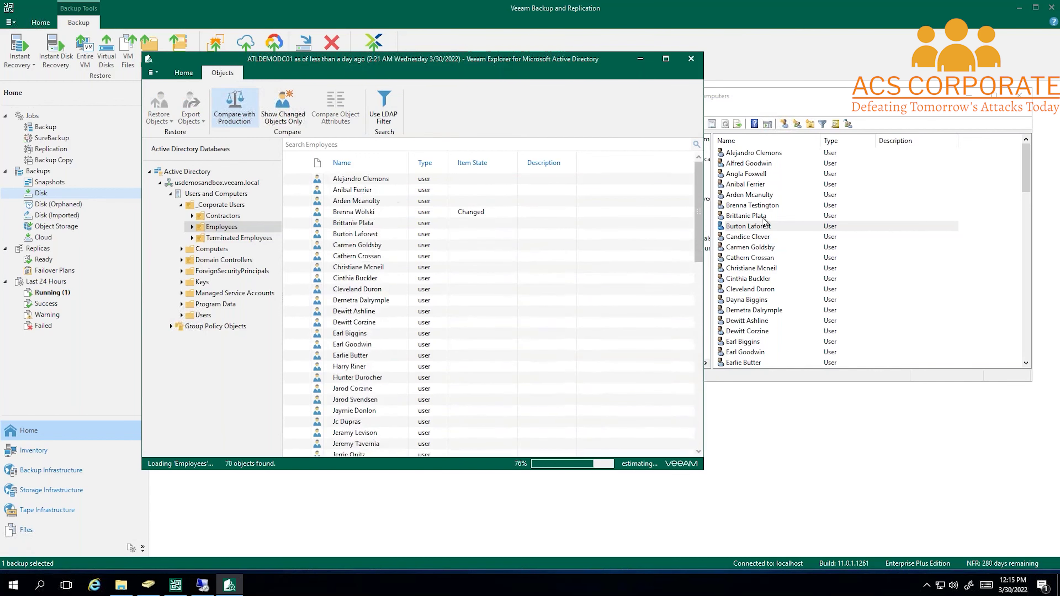
Refresh the production Employees list and check the renamed user's display name in the account properties.
{"action": "right_click", "coordinate": [991, 247]}
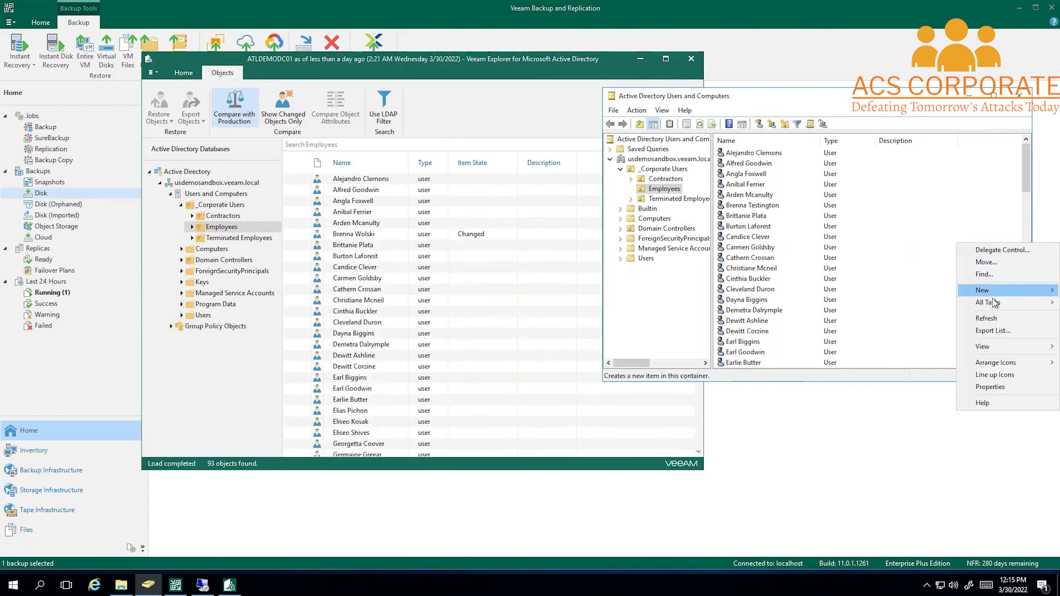
{"action": "left_click", "coordinate": [995, 319]}
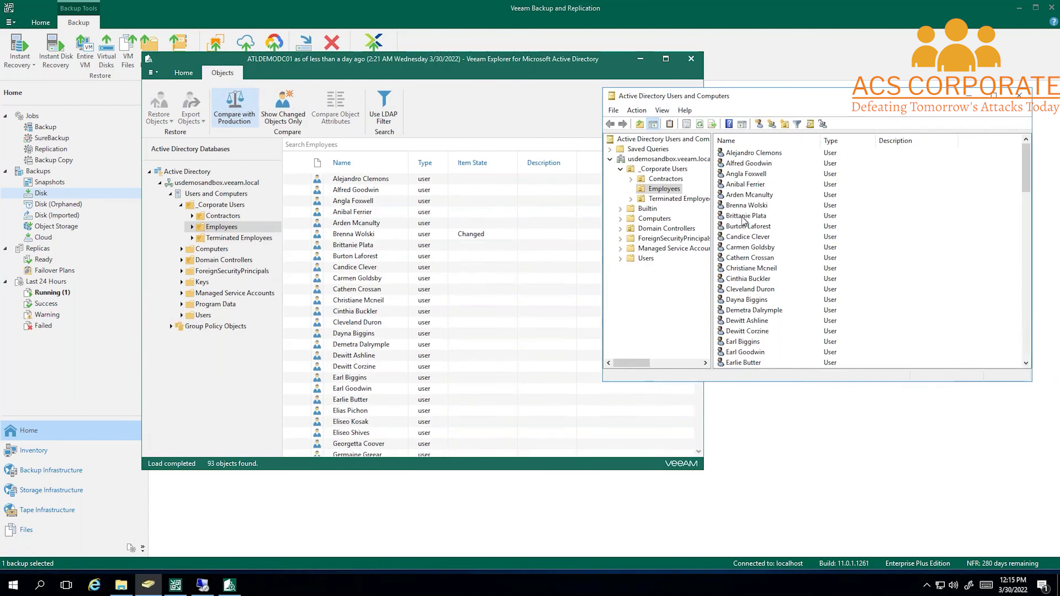
{"action": "double_click", "coordinate": [747, 206]}
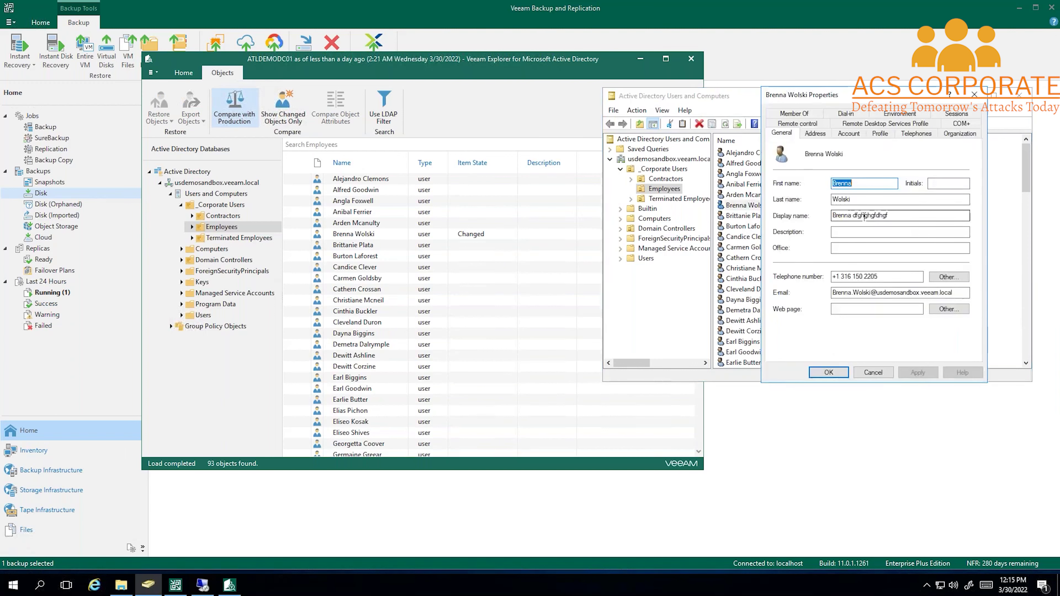
{"action": "left_click_drag", "start_coordinate": [889, 215], "coordinate": [850, 249]}
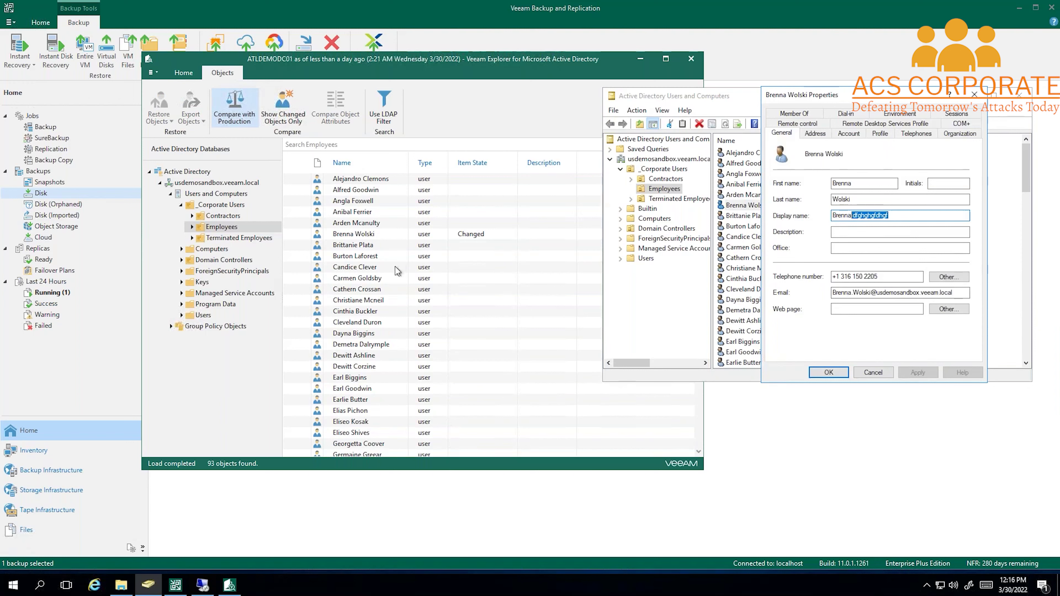
Compare the Changed user's remaining attributes, then restore the whole user object to atldemodc01.usdemosandbox.veeam.local.
{"action": "left_click", "coordinate": [383, 236]}
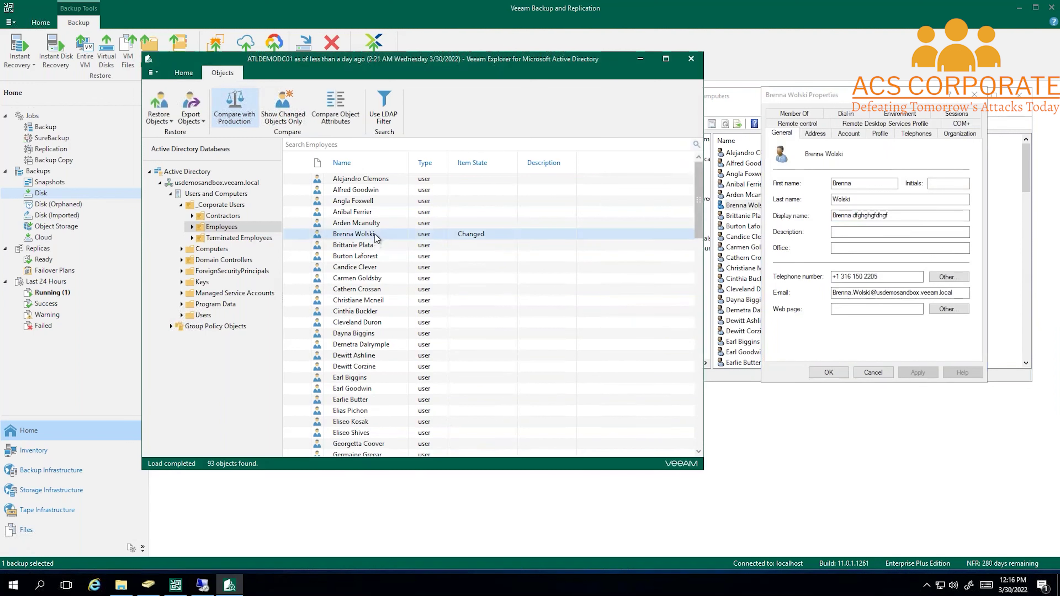
{"action": "left_click", "coordinate": [335, 108]}
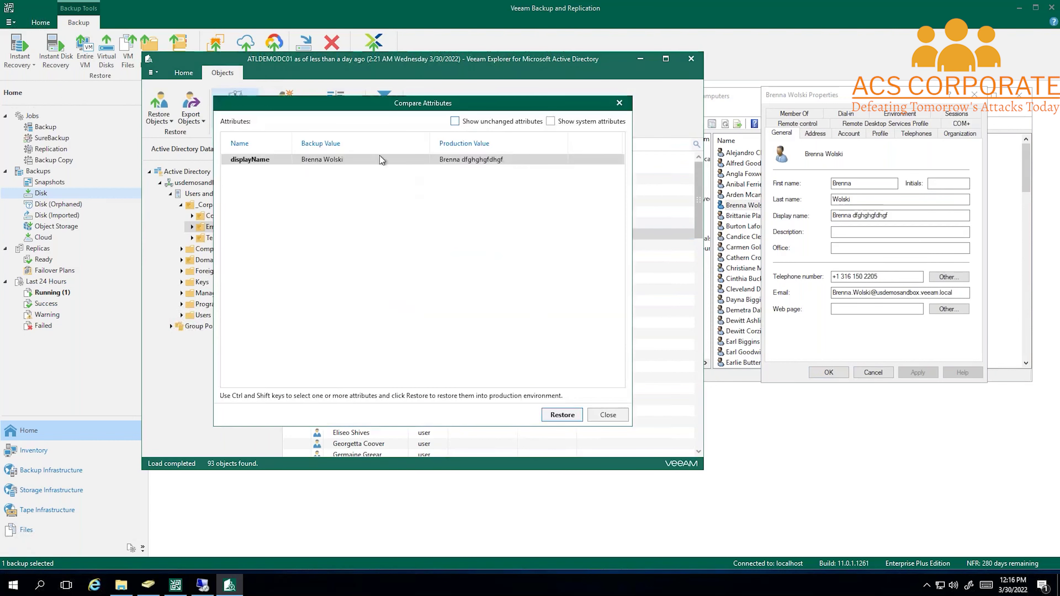
{"action": "left_click", "coordinate": [608, 415]}
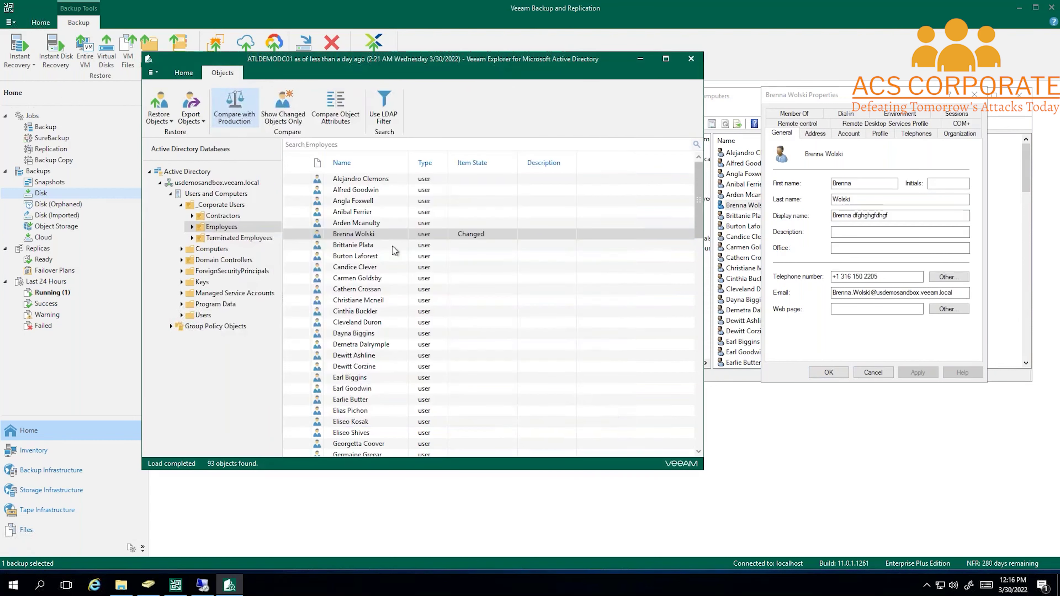
{"action": "right_click", "coordinate": [394, 234]}
{"action": "left_click", "coordinate": [362, 239]}
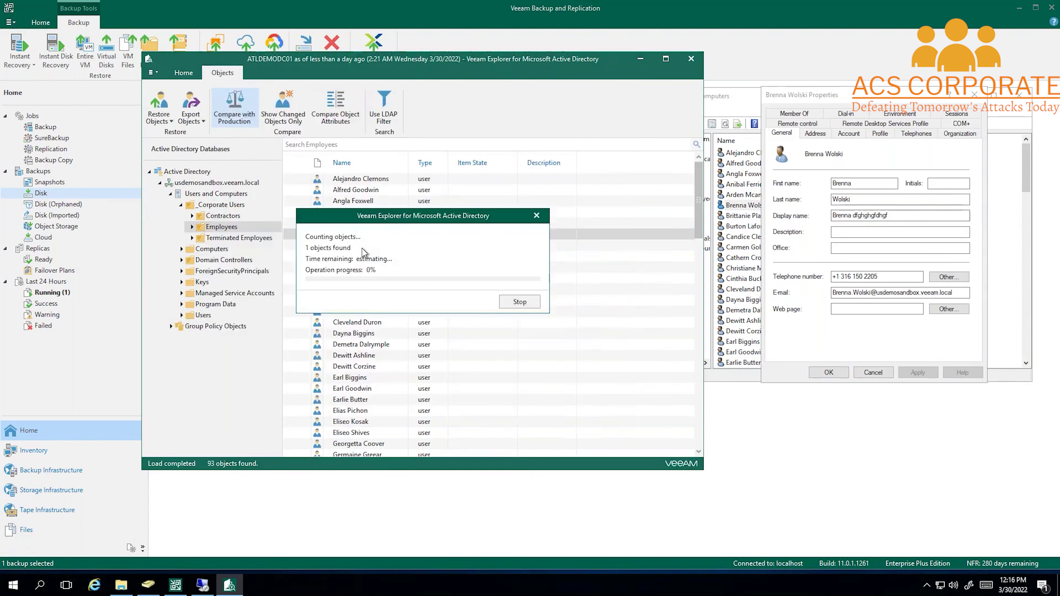
{"action": "left_click", "coordinate": [501, 294]}
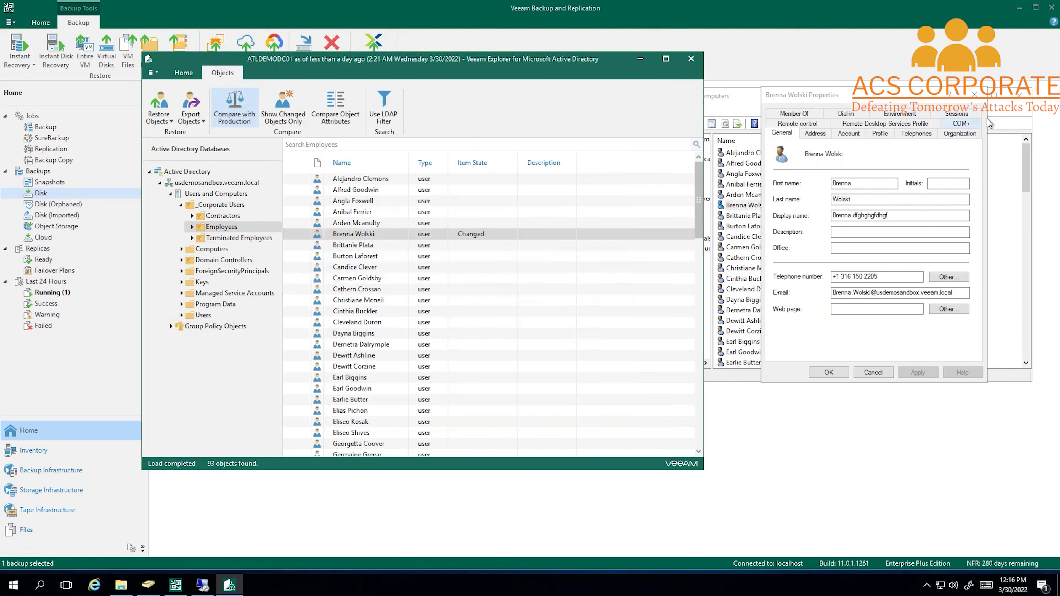
Close the outdated user properties, refresh the production Employees list and reopen the fully restored user's properties.
{"action": "left_click", "coordinate": [1006, 177]}
{"action": "right_click", "coordinate": [1006, 178]}
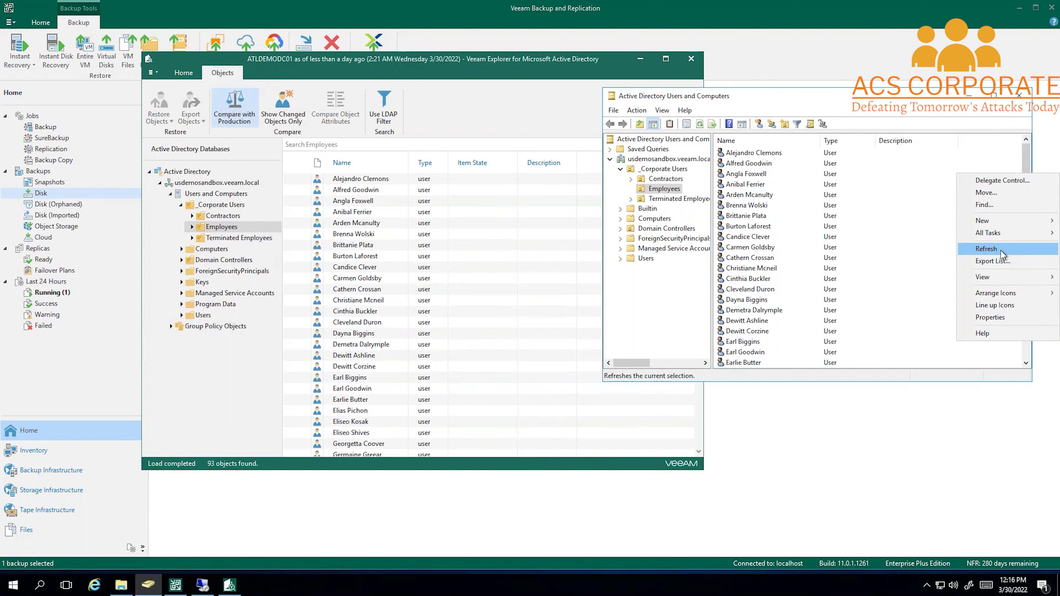
{"action": "left_click", "coordinate": [1002, 250]}
{"action": "left_click", "coordinate": [747, 206]}
{"action": "double_click", "coordinate": [746, 206]}
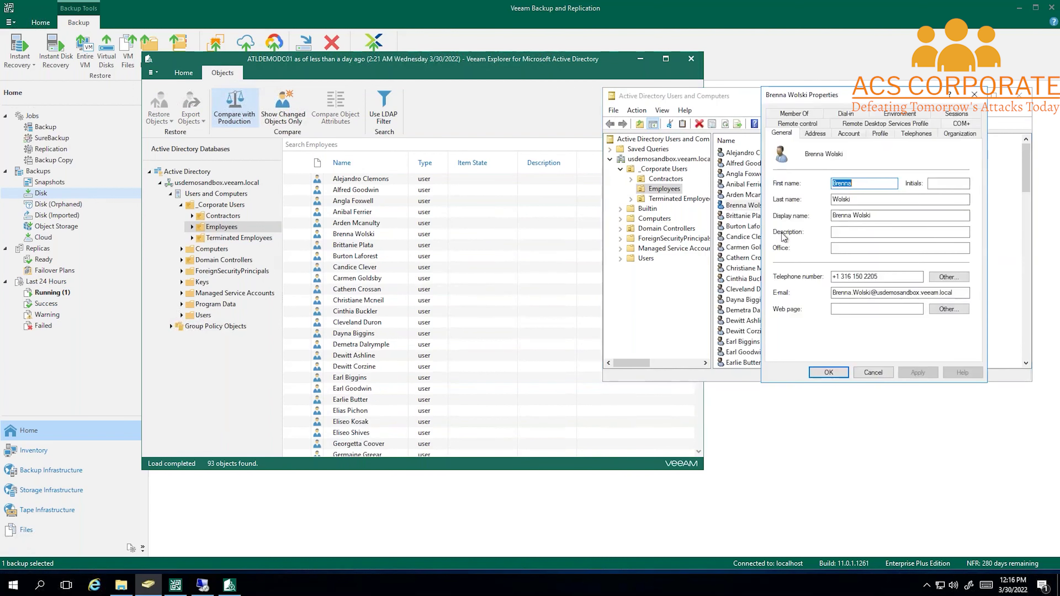
Check the restored user's display name in the production account properties and close them.
{"action": "left_click_drag", "start_coordinate": [877, 216], "coordinate": [849, 216]}
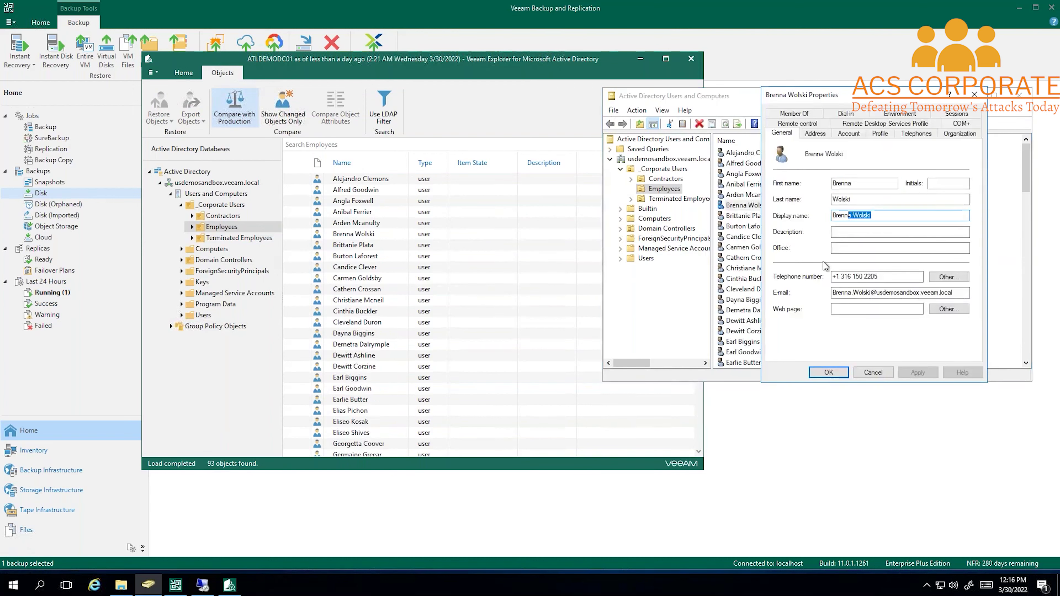
{"action": "left_click", "coordinate": [974, 94]}
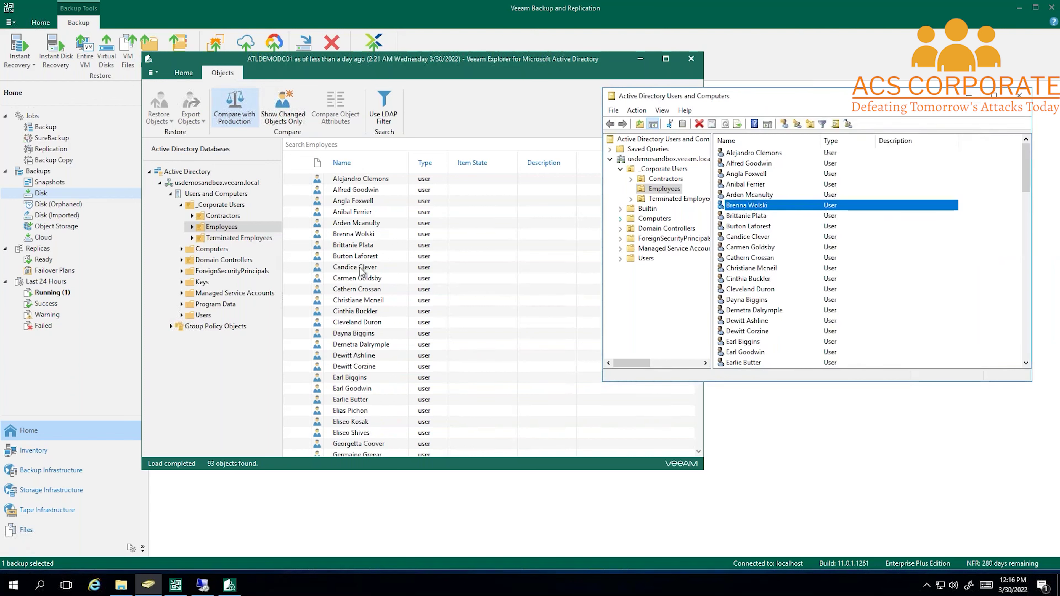
Review the restore options for Default Domain Policy under the backup's Group Policy Objects, and put away the Active Directory windows.
{"action": "left_click", "coordinate": [198, 329]}
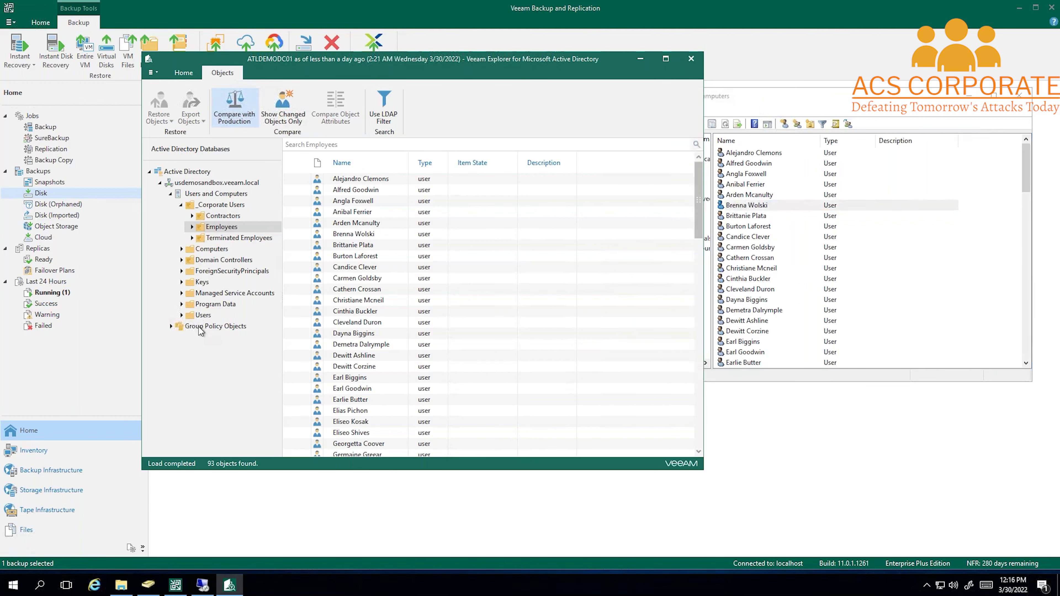
{"action": "left_click", "coordinate": [199, 327]}
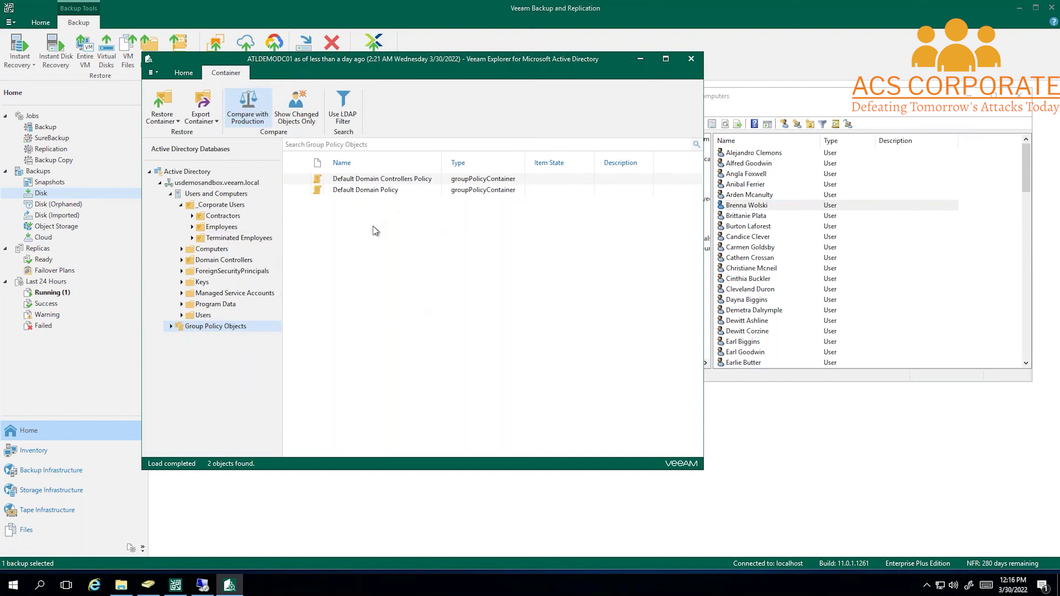
{"action": "left_click", "coordinate": [367, 180]}
{"action": "left_click", "coordinate": [369, 191]}
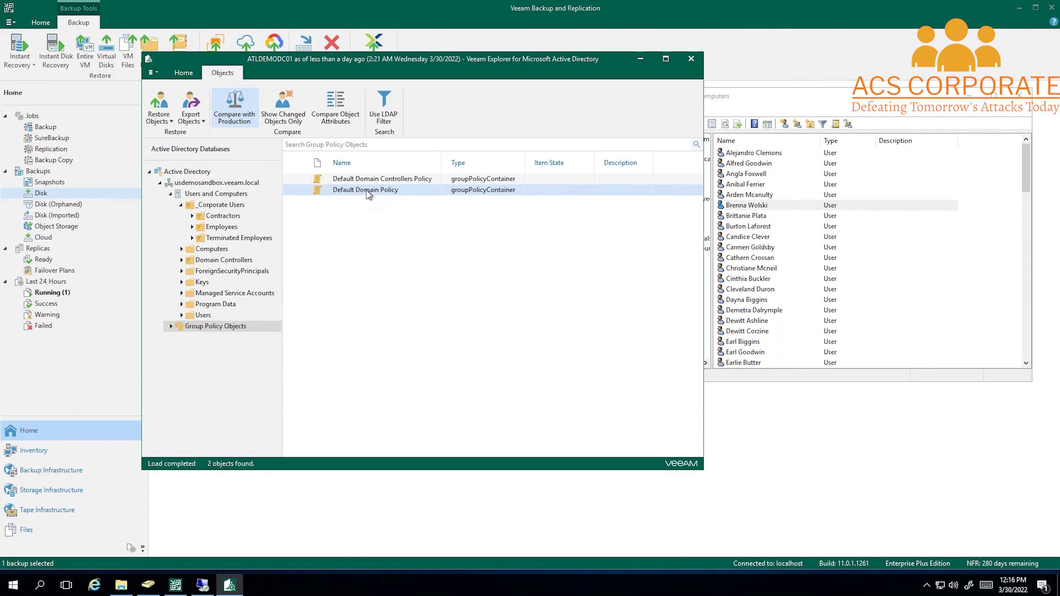
{"action": "right_click", "coordinate": [366, 190]}
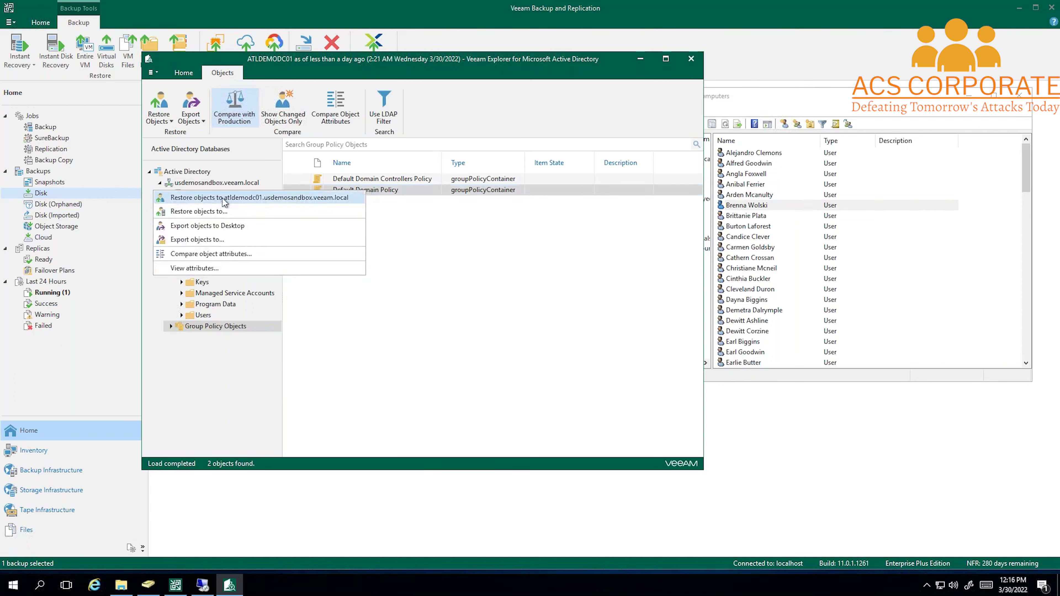
{"action": "left_click", "coordinate": [408, 194]}
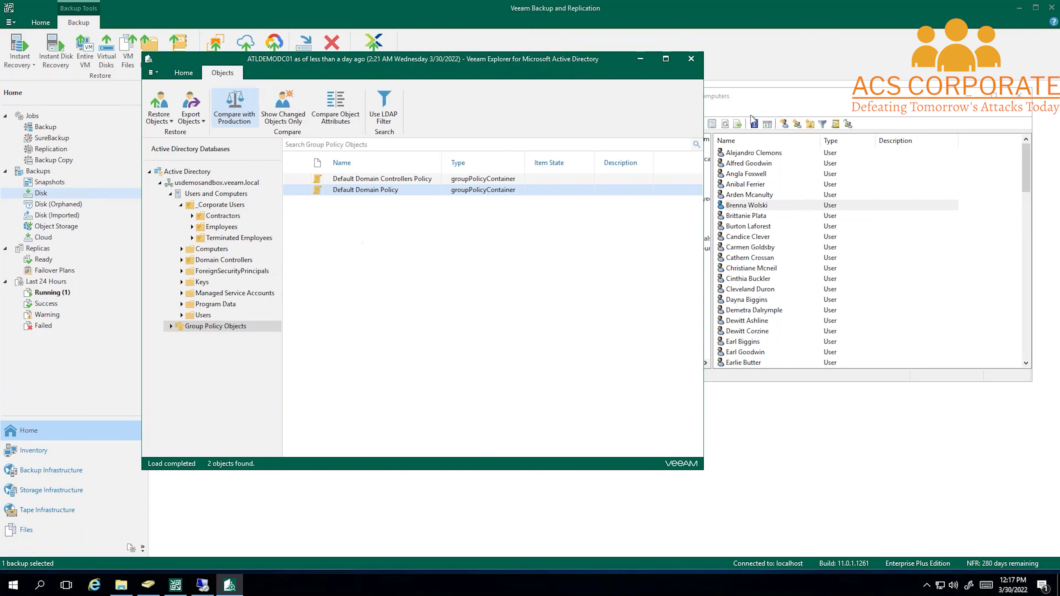
{"action": "left_click", "coordinate": [691, 59]}
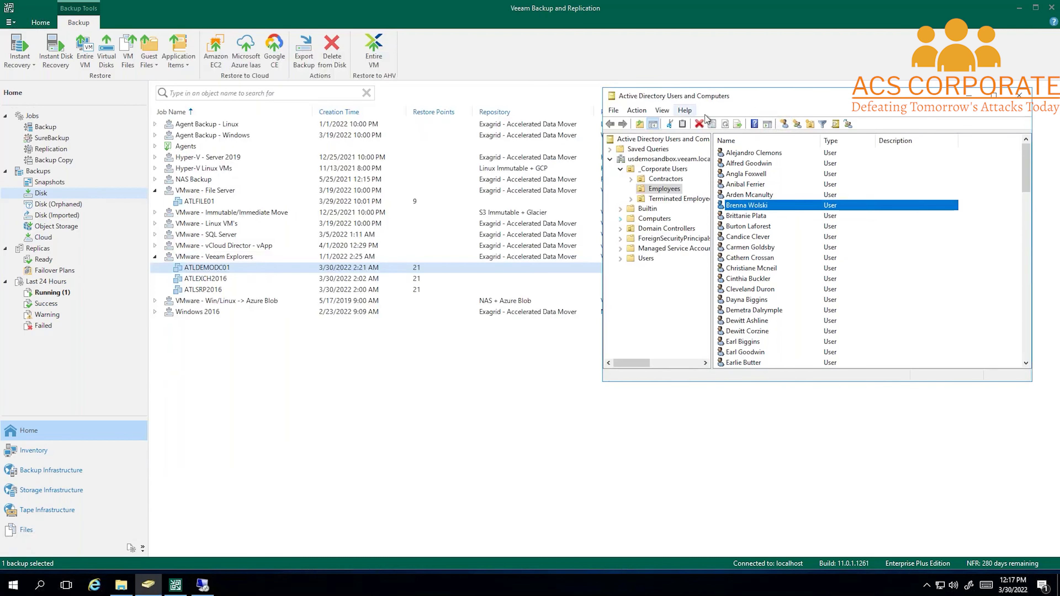
{"action": "left_click", "coordinate": [968, 97]}
Start a Microsoft Exchange mailbox item restore of ATLEXCH2016 from the 2:02 AM Wednesday 3/30/2022 restore point, without a restore reason.
{"action": "right_click", "coordinate": [212, 279]}
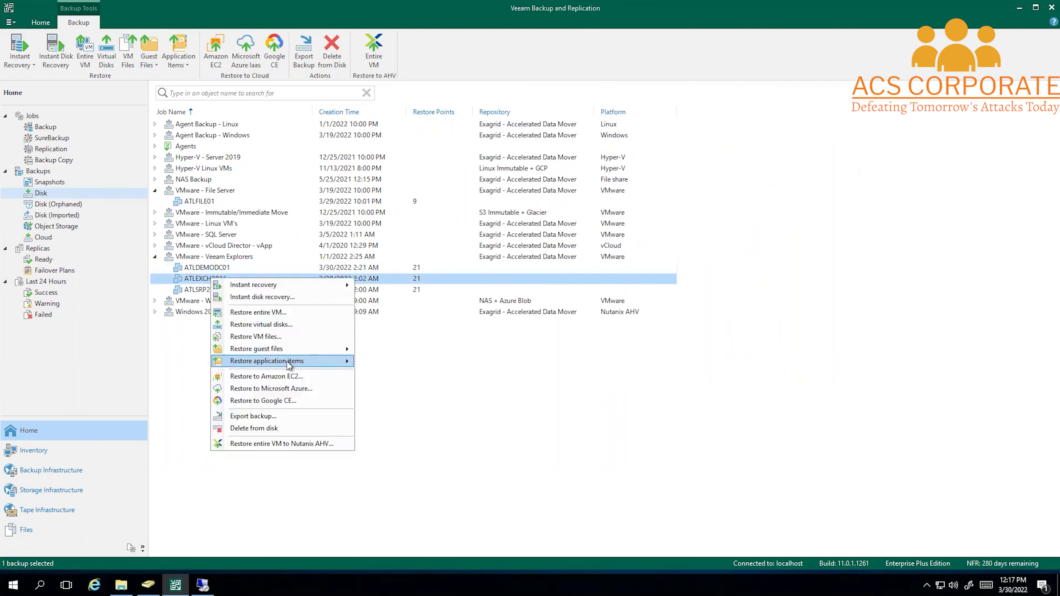
{"action": "mouse_move", "coordinate": [291, 362]}
{"action": "left_click", "coordinate": [416, 362]}
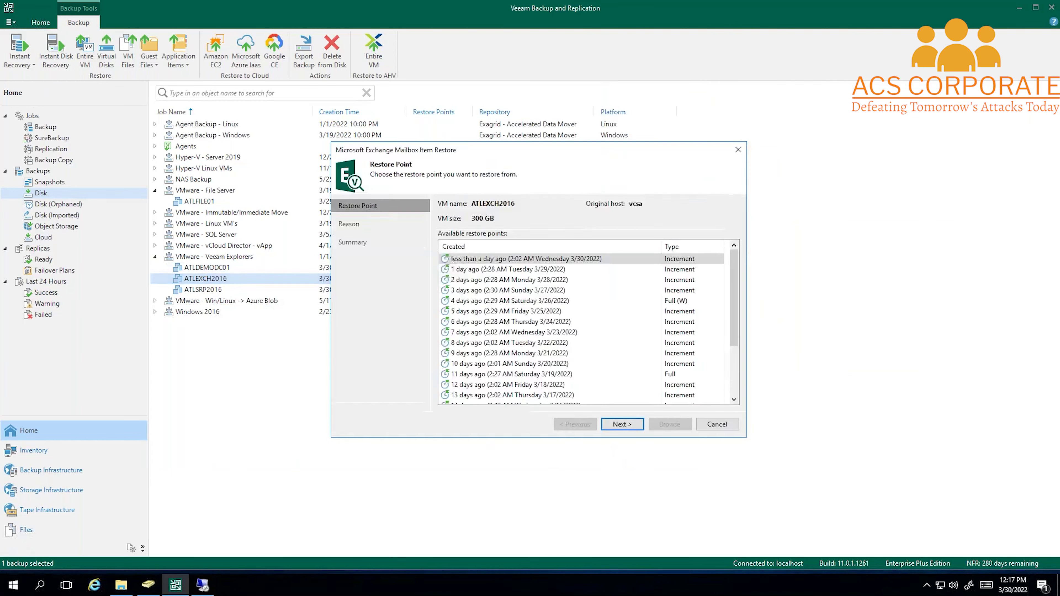
{"action": "left_click", "coordinate": [623, 425]}
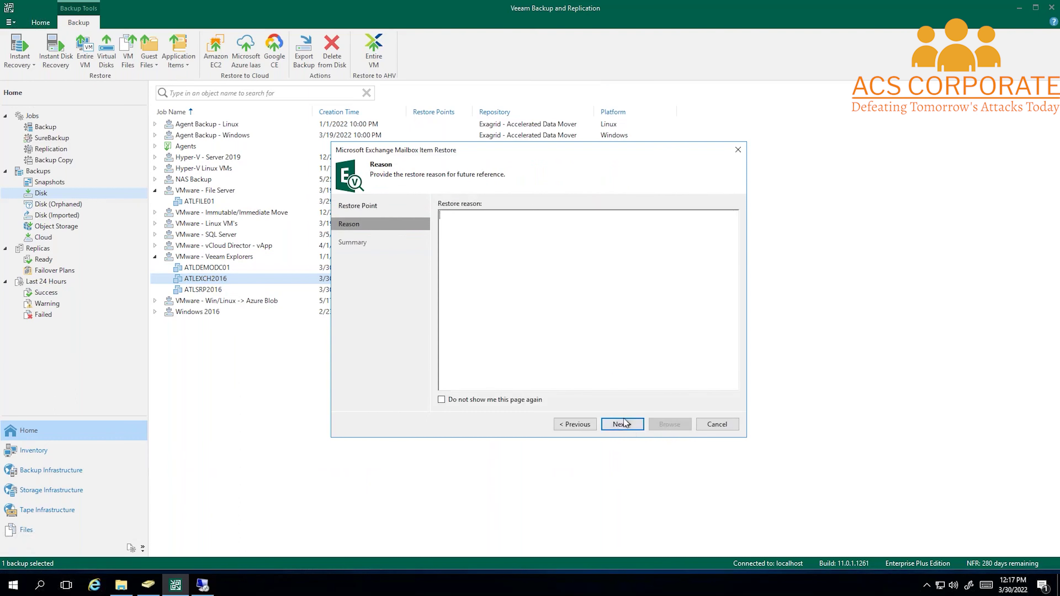
{"action": "left_click", "coordinate": [623, 425]}
{"action": "left_click", "coordinate": [677, 425]}
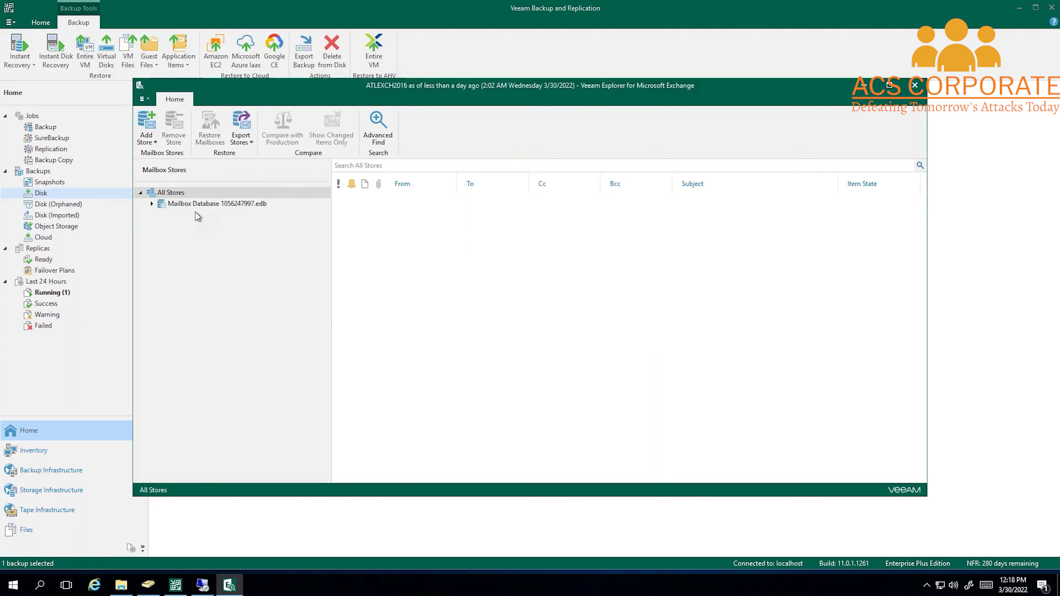
Expand Mailbox Database 1056247997.edb and open the Inbox of the fourth listed mailbox.
{"action": "left_click", "coordinate": [152, 204]}
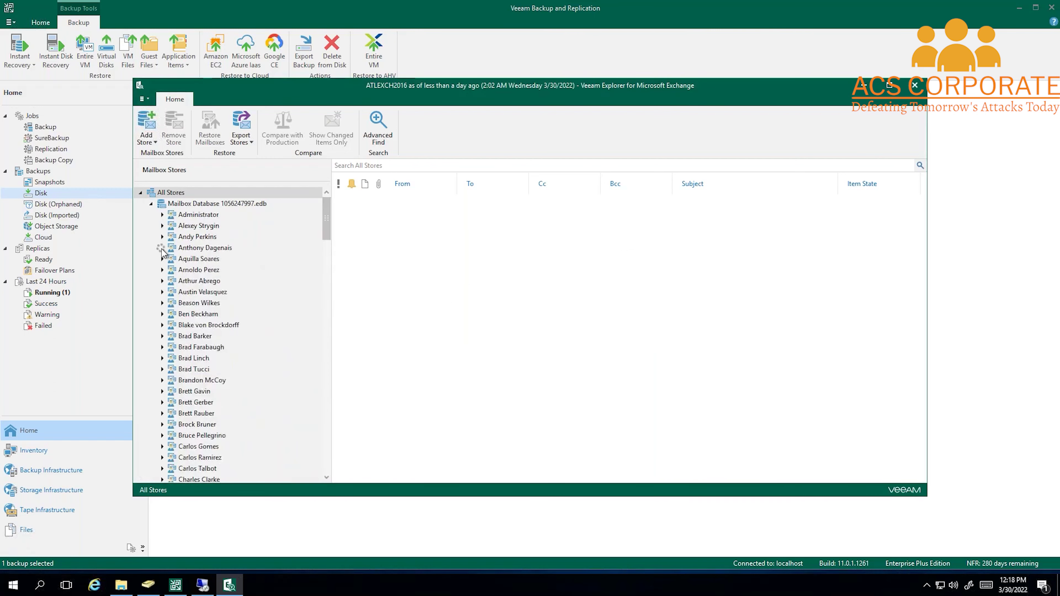
{"action": "left_click", "coordinate": [162, 248]}
{"action": "left_click", "coordinate": [196, 304]}
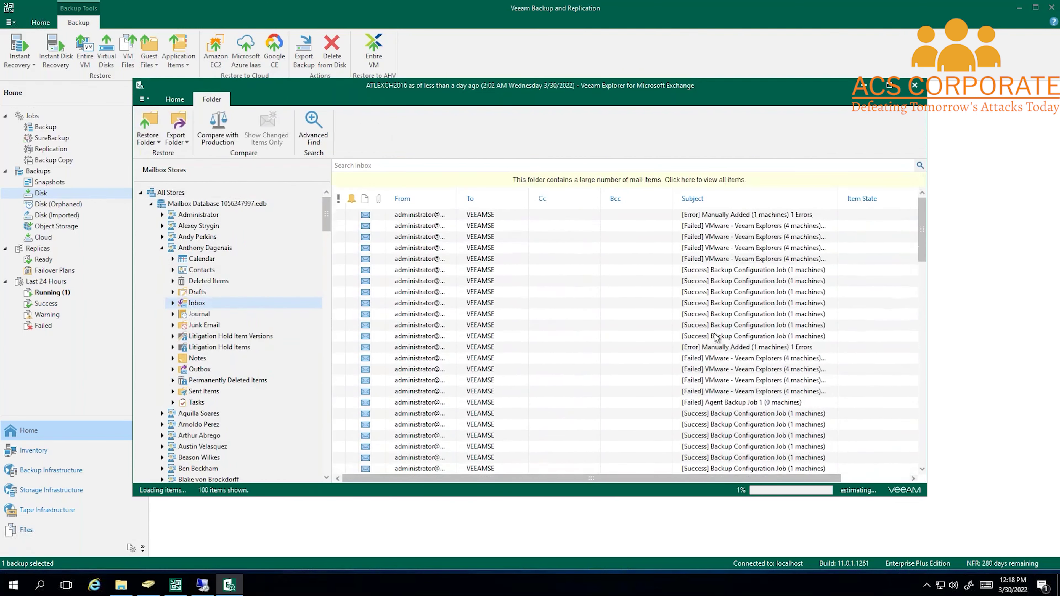
Open a "[Success] Backup Configuration Job (1 machines)" message, enlarge it, examine its full message headers and close it.
{"action": "left_click", "coordinate": [715, 338]}
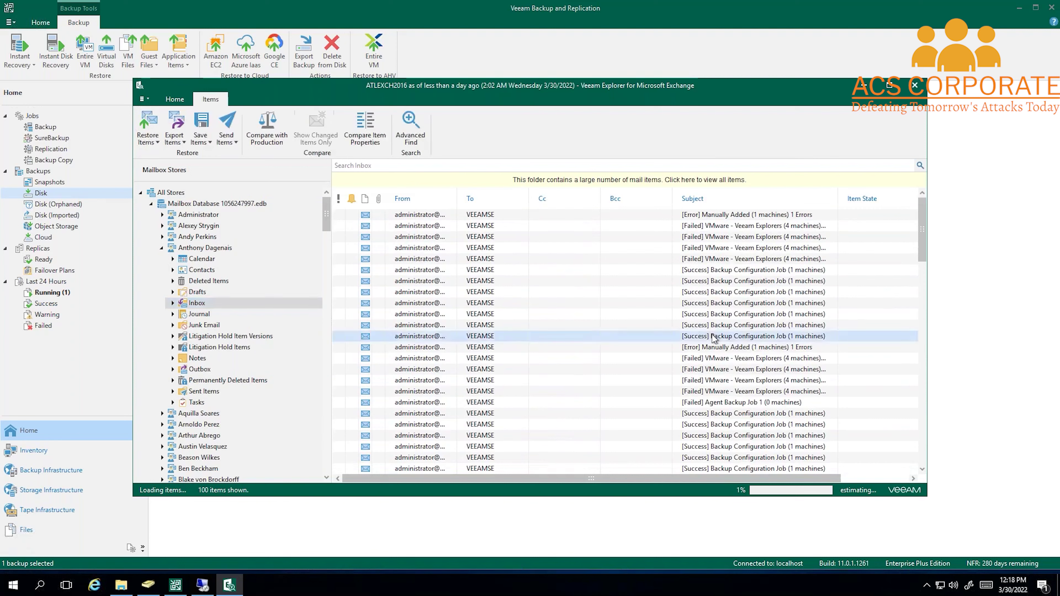
{"action": "double_click", "coordinate": [698, 339]}
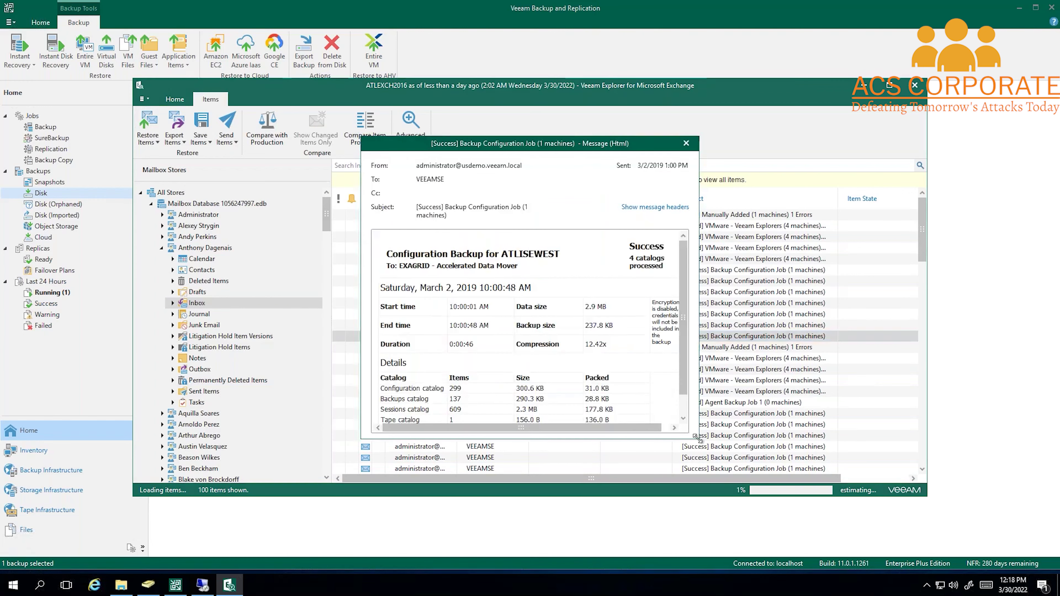
{"action": "left_click_drag", "start_coordinate": [698, 437], "coordinate": [908, 497]}
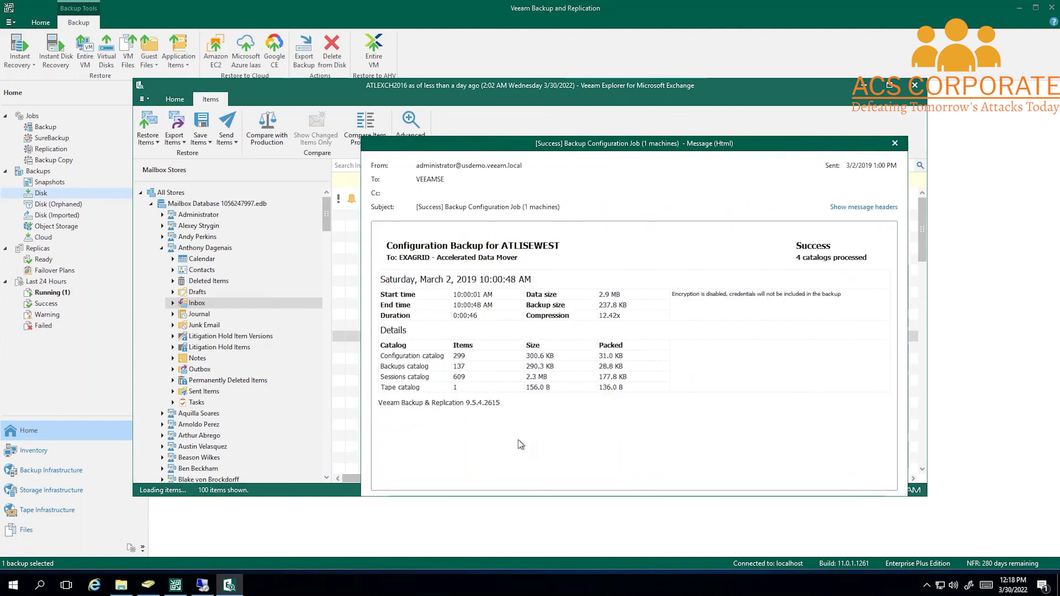
{"action": "left_click", "coordinate": [837, 207]}
{"action": "left_click_drag", "start_coordinate": [526, 224], "coordinate": [571, 225]}
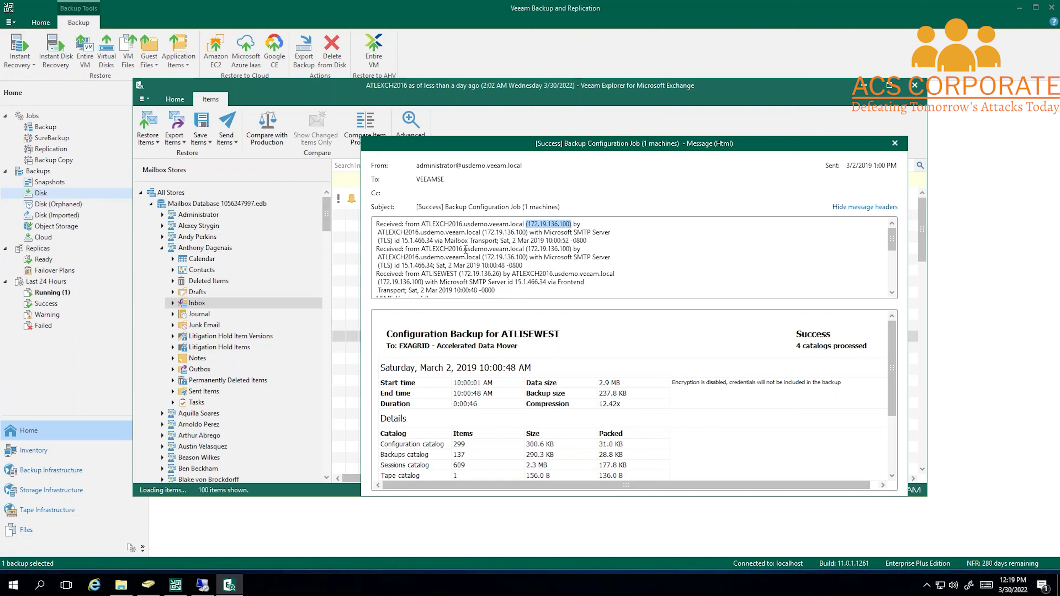
{"action": "scroll", "coordinate": [489, 268], "scroll_direction": "down", "scroll_amount": 5}
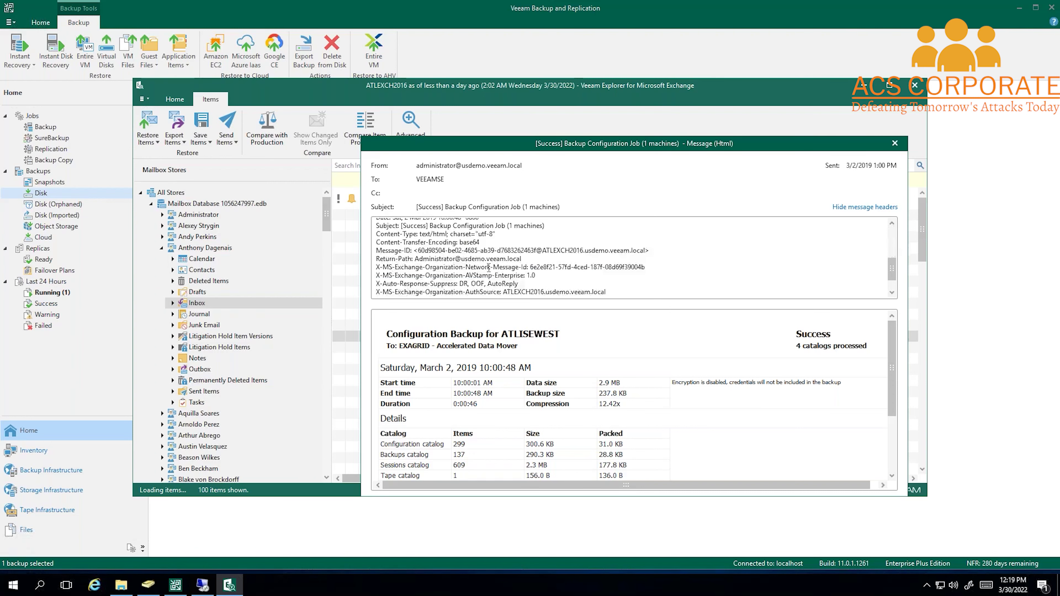
{"action": "left_click_drag", "start_coordinate": [489, 268], "coordinate": [376, 206]}
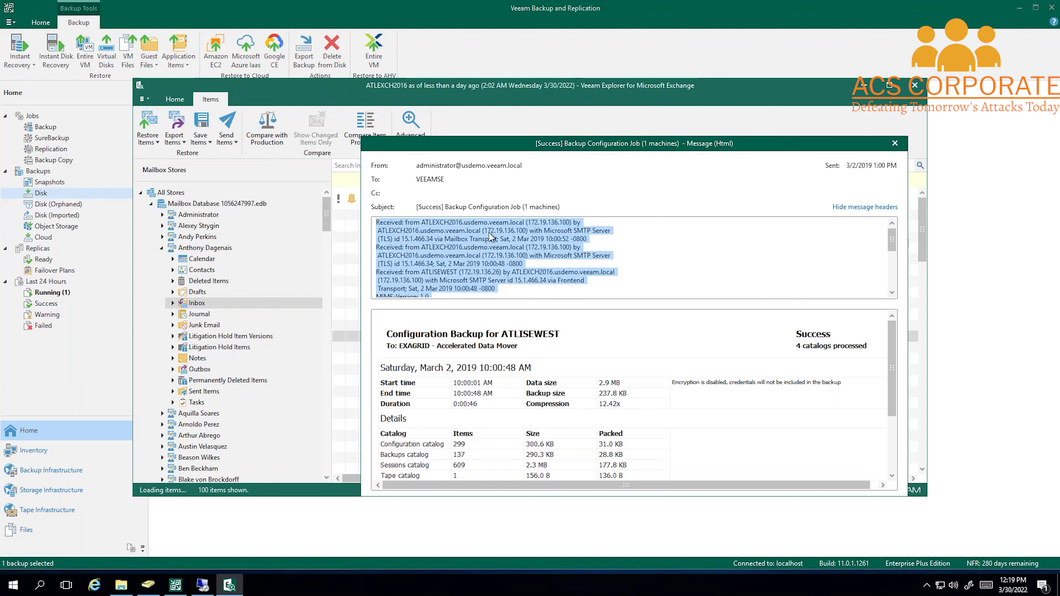
{"action": "left_click", "coordinate": [895, 142]}
Review the restore, export, save and send options for the single message and for a selection of six non-adjacent Inbox messages.
{"action": "right_click", "coordinate": [632, 337]}
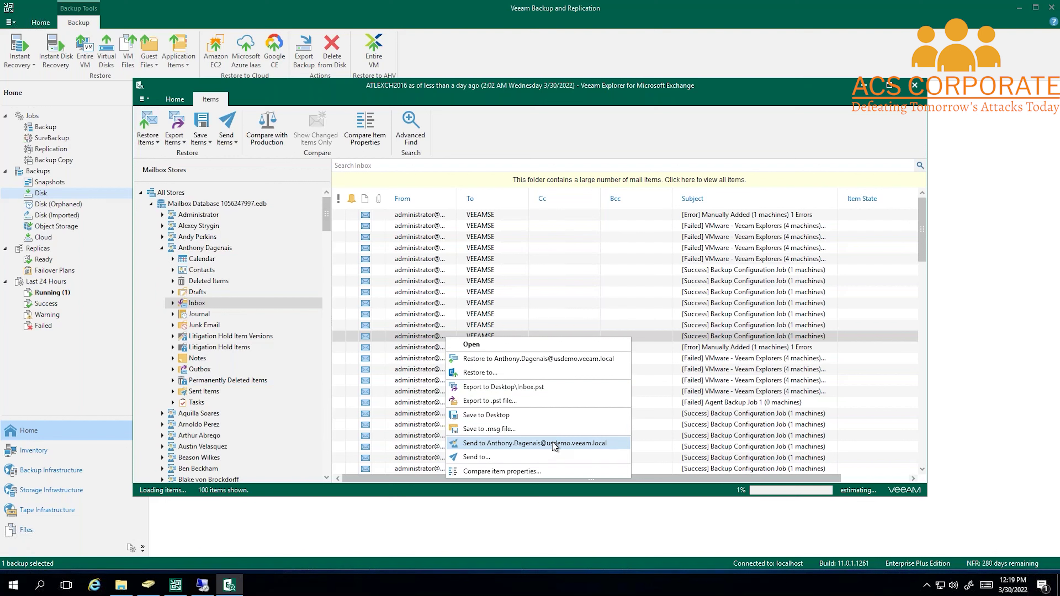
{"action": "left_click", "coordinate": [558, 248]}
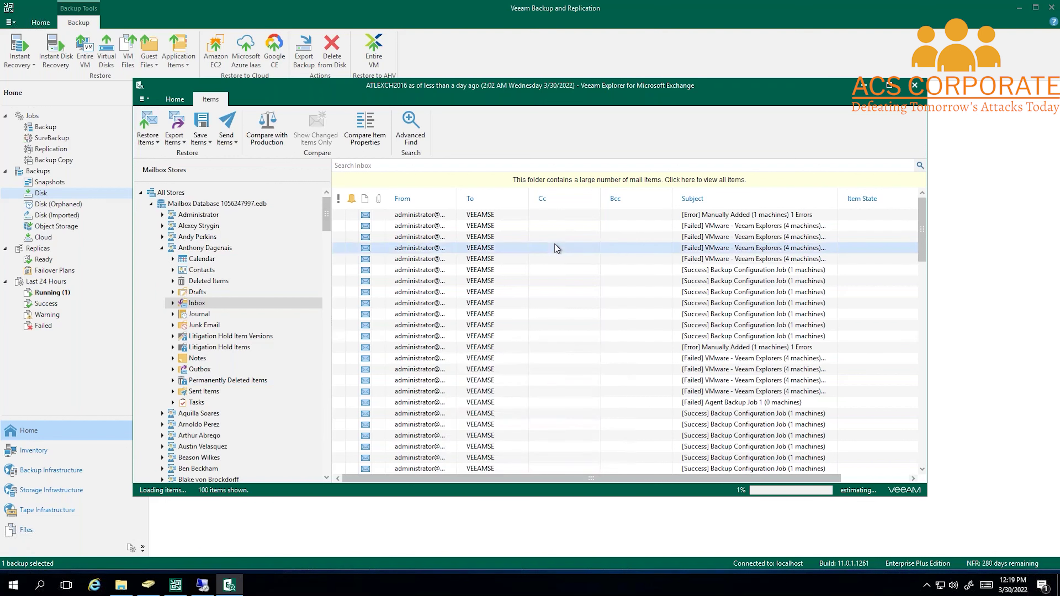
{"action": "left_click", "coordinate": [545, 281], "text": "ctrl"}
{"action": "left_click", "coordinate": [540, 326], "text": "ctrl"}
{"action": "left_click", "coordinate": [538, 358], "text": "ctrl"}
{"action": "left_click", "coordinate": [534, 392], "text": "ctrl"}
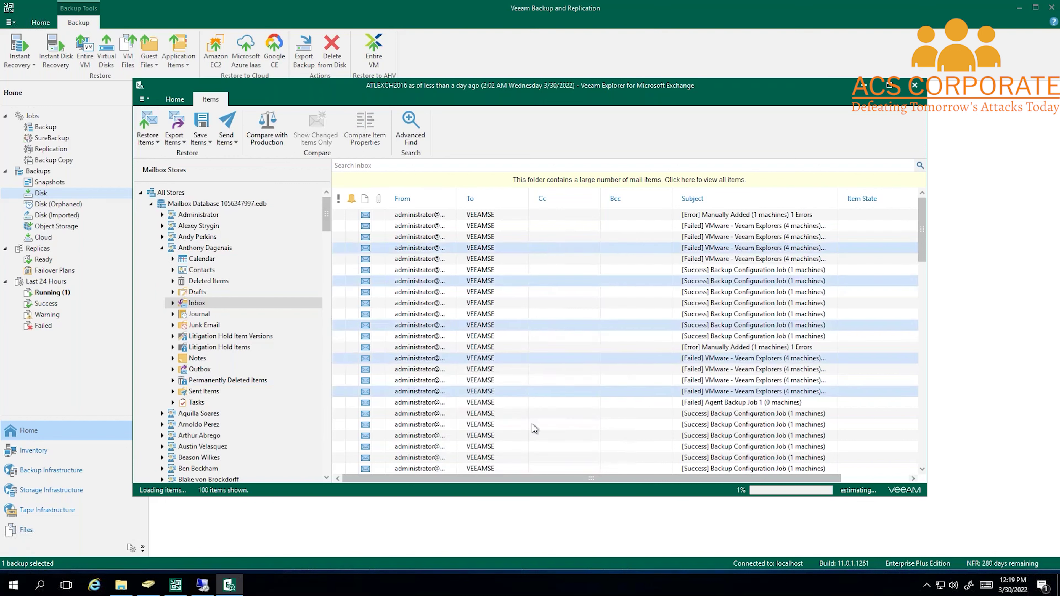
{"action": "left_click", "coordinate": [532, 435], "text": "ctrl"}
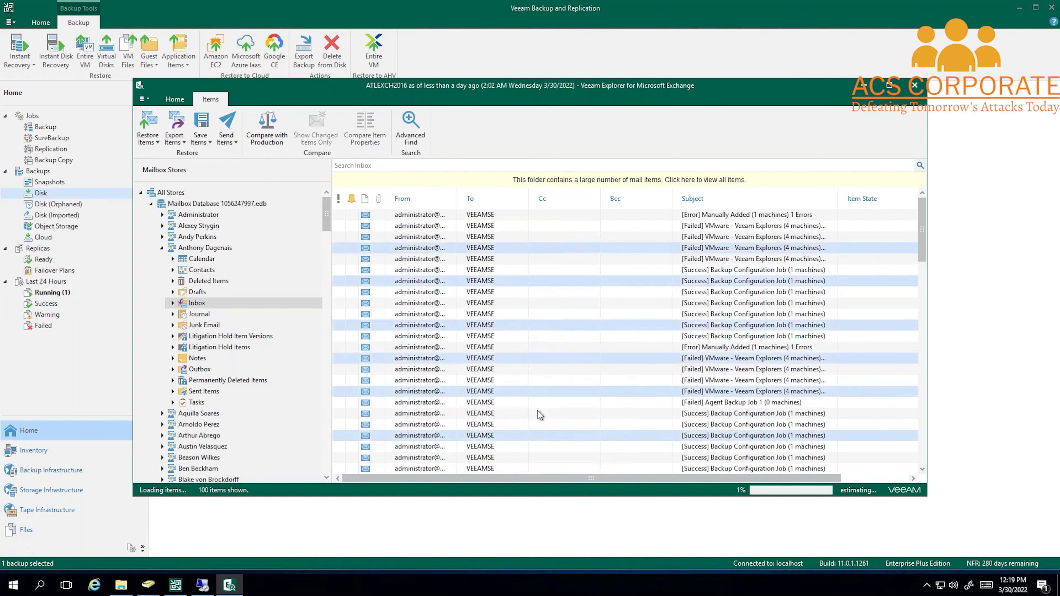
{"action": "right_click", "coordinate": [554, 302]}
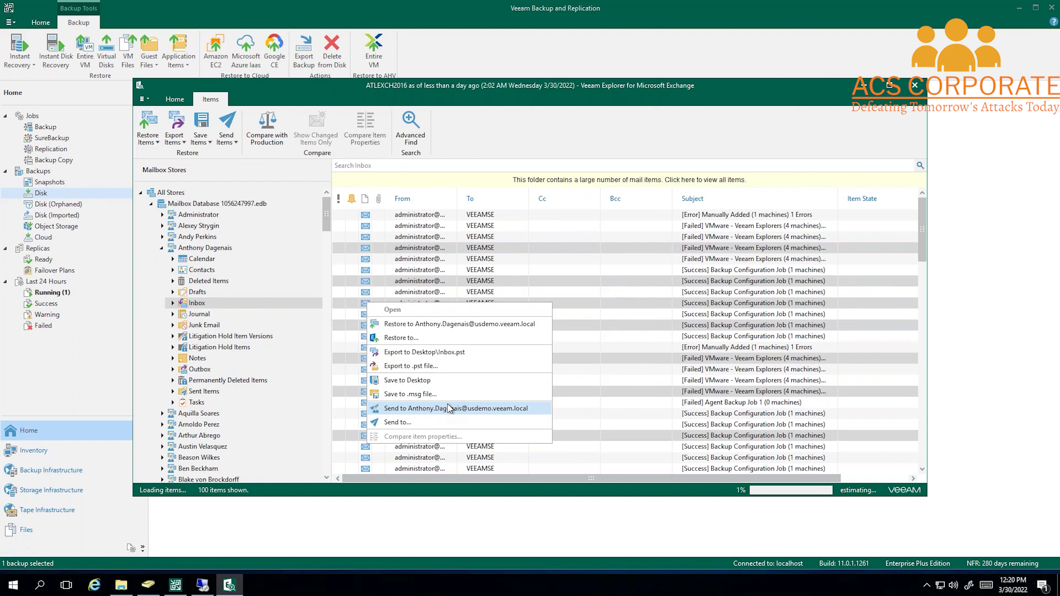
Review the recovery options for a single backup configuration message and close the Exchange backup explorer.
{"action": "left_click", "coordinate": [620, 329]}
{"action": "right_click", "coordinate": [621, 328]}
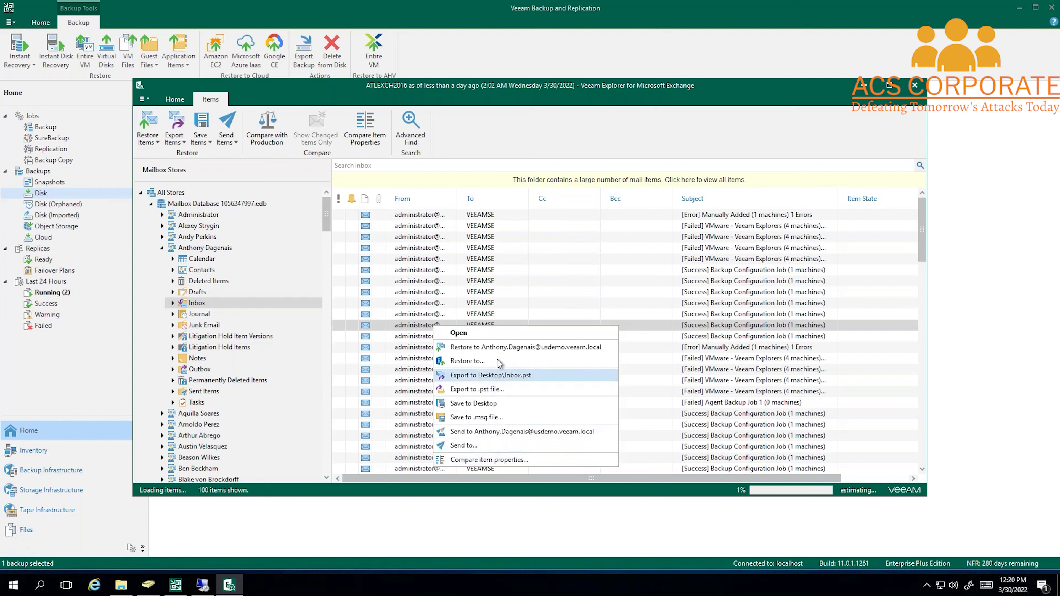
{"action": "left_click", "coordinate": [517, 295]}
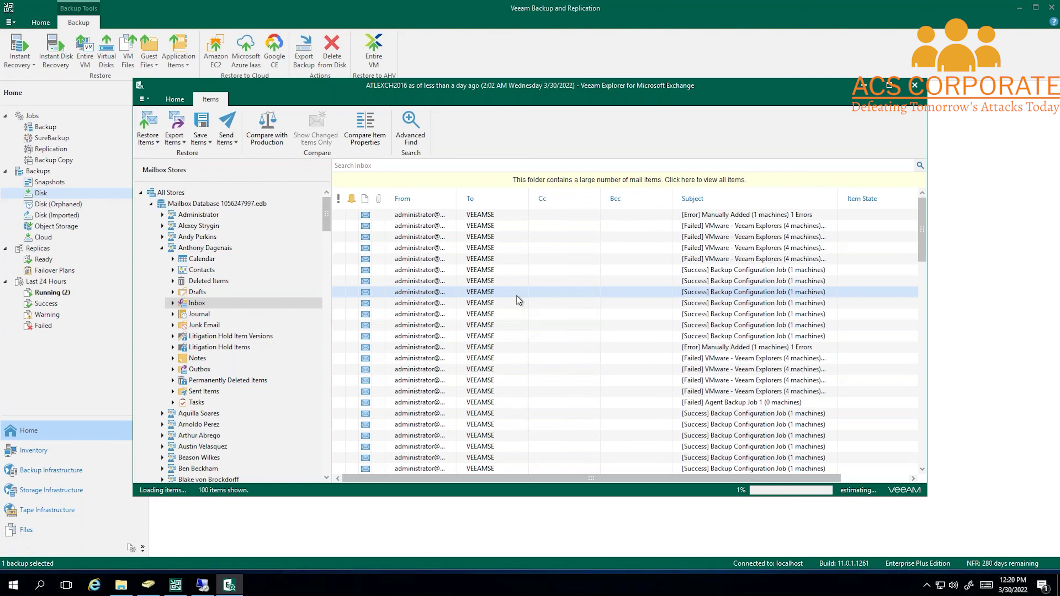
{"action": "left_click", "coordinate": [916, 85]}
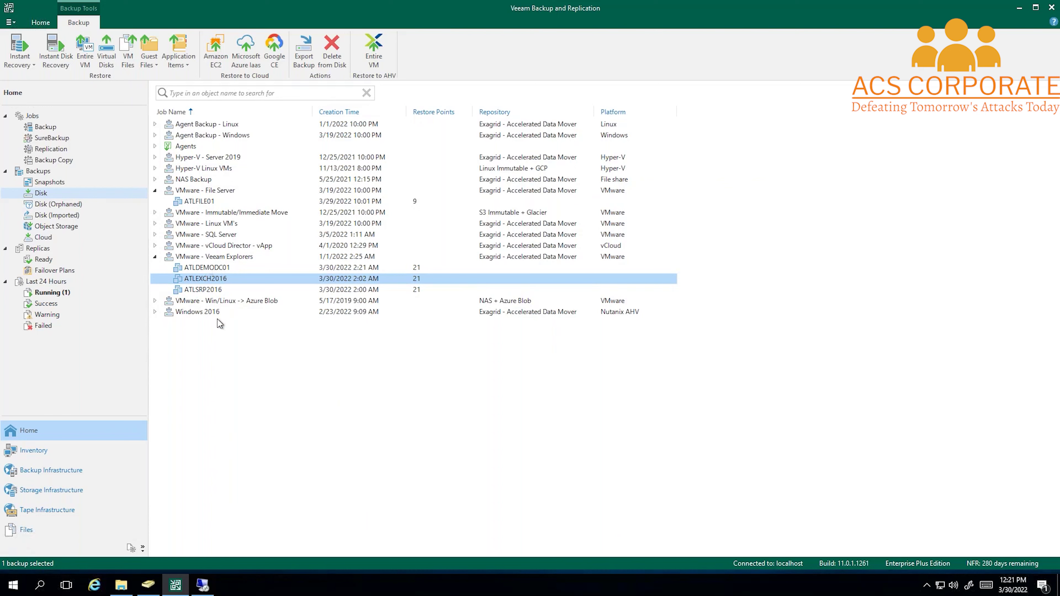
Start a Microsoft Windows guest file restore of ATLFILE01 from the 10:01 PM Tuesday 3/29/2022 restore point and browse its files.
{"action": "left_click", "coordinate": [202, 200]}
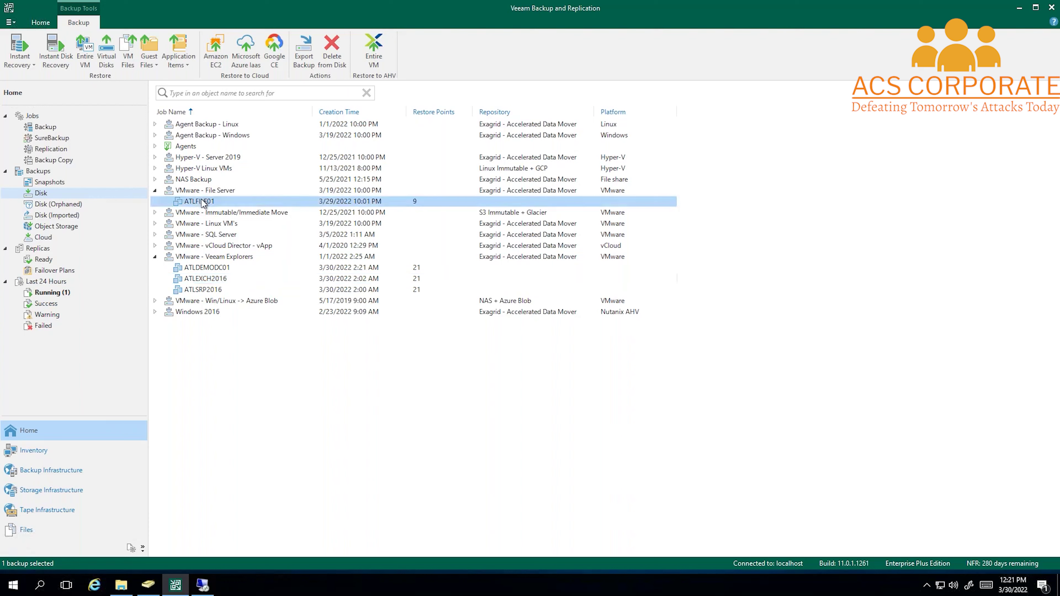
{"action": "right_click", "coordinate": [203, 203]}
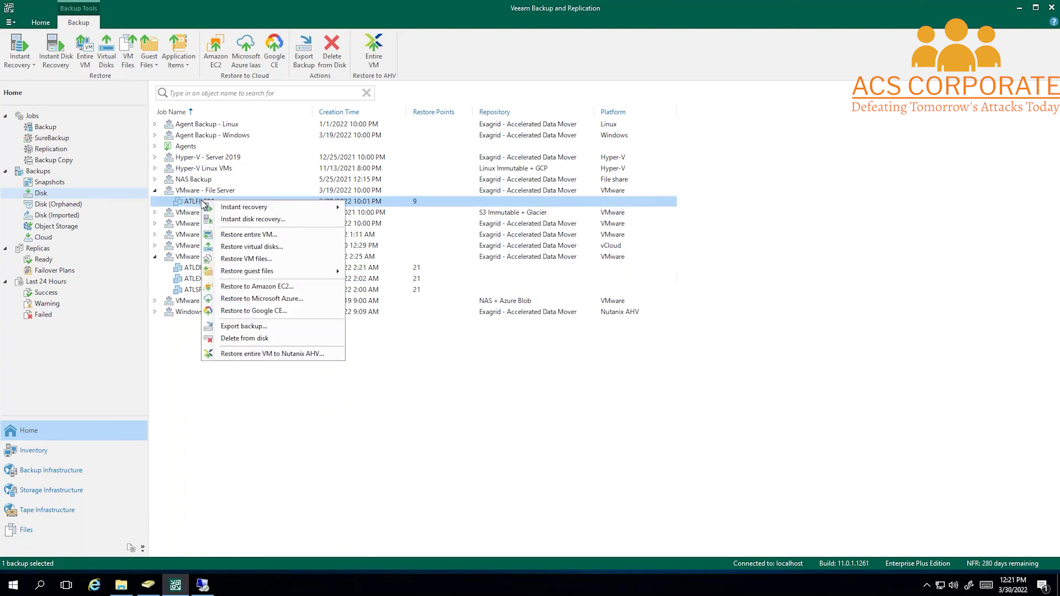
{"action": "mouse_move", "coordinate": [249, 211]}
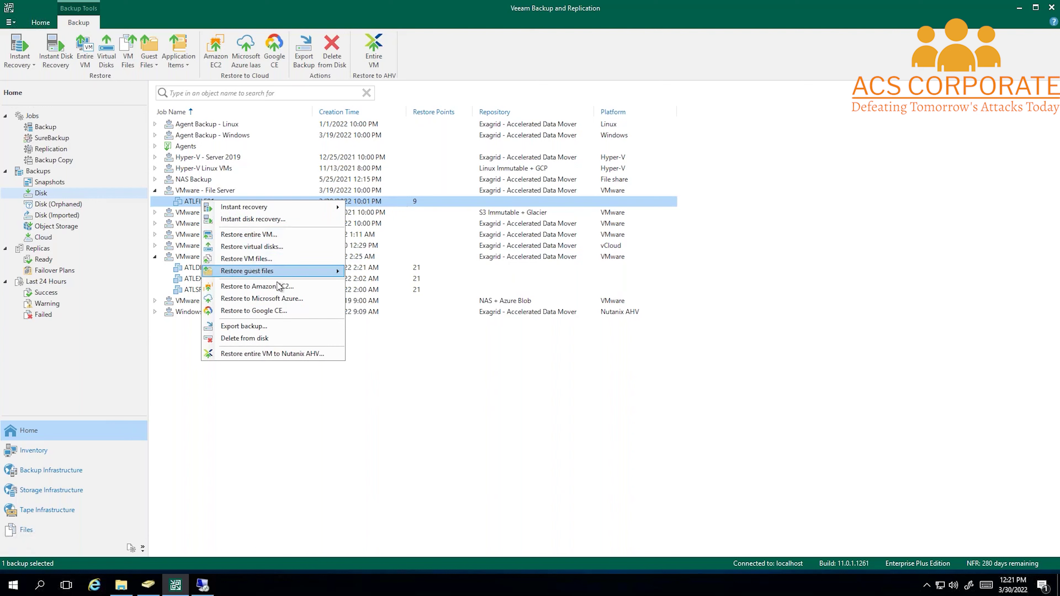
{"action": "mouse_move", "coordinate": [287, 274]}
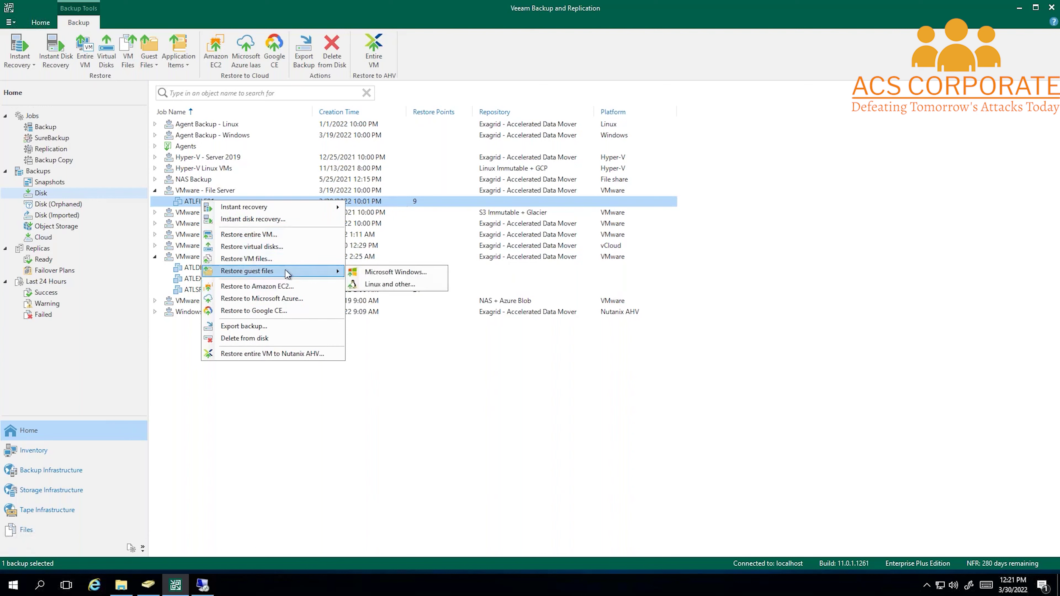
{"action": "left_click", "coordinate": [387, 276]}
{"action": "left_click", "coordinate": [617, 423]}
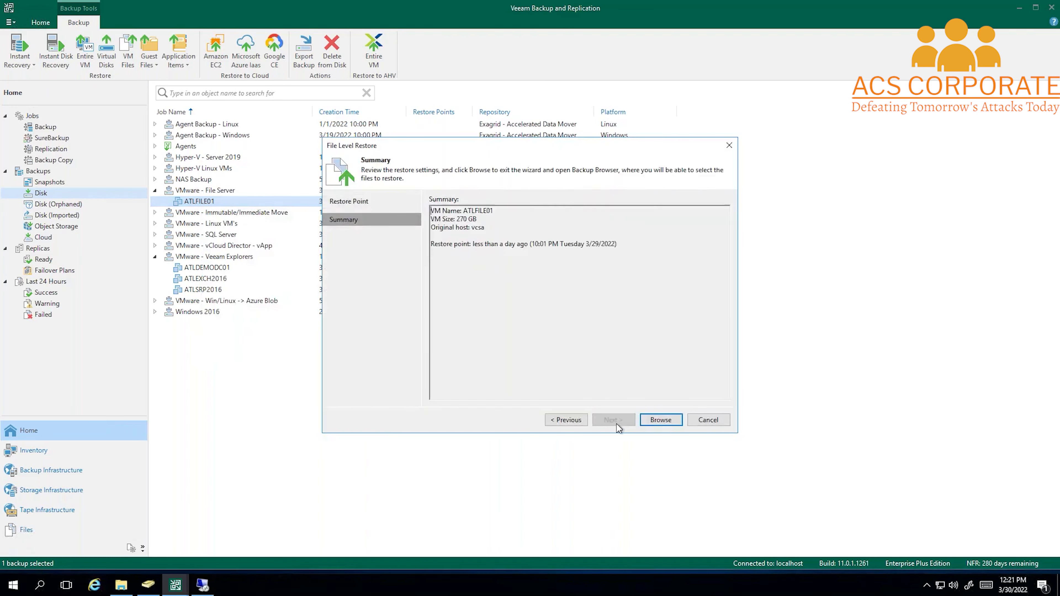
{"action": "left_click", "coordinate": [653, 418]}
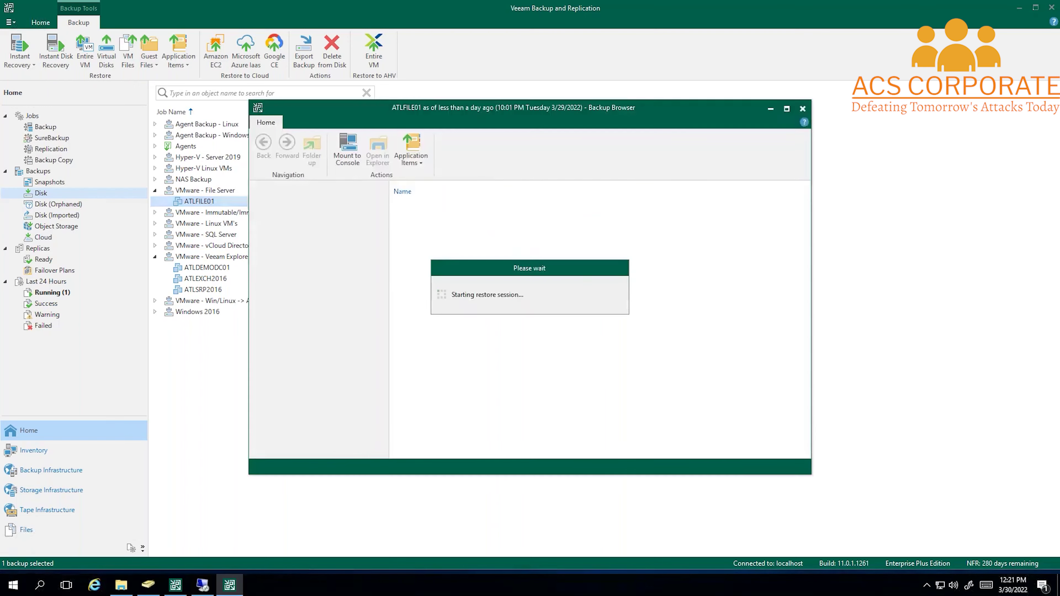
Start a Microsoft Azure restore of ATLFILE01 with the backup browser minimized, and choose East US as the data center location.
{"action": "left_click", "coordinate": [211, 203]}
{"action": "right_click", "coordinate": [211, 203]}
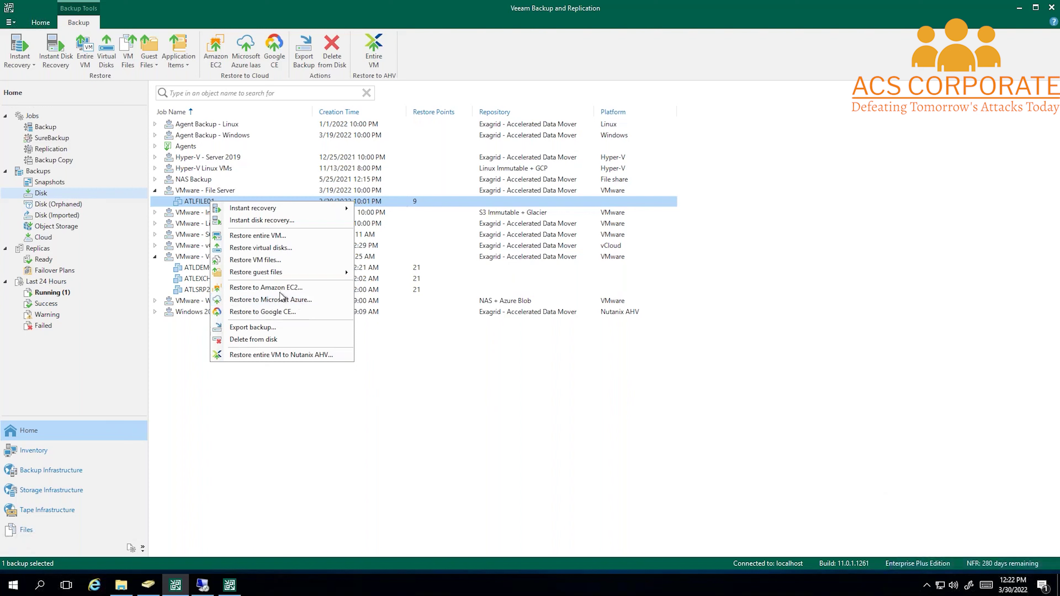
{"action": "left_click", "coordinate": [263, 302]}
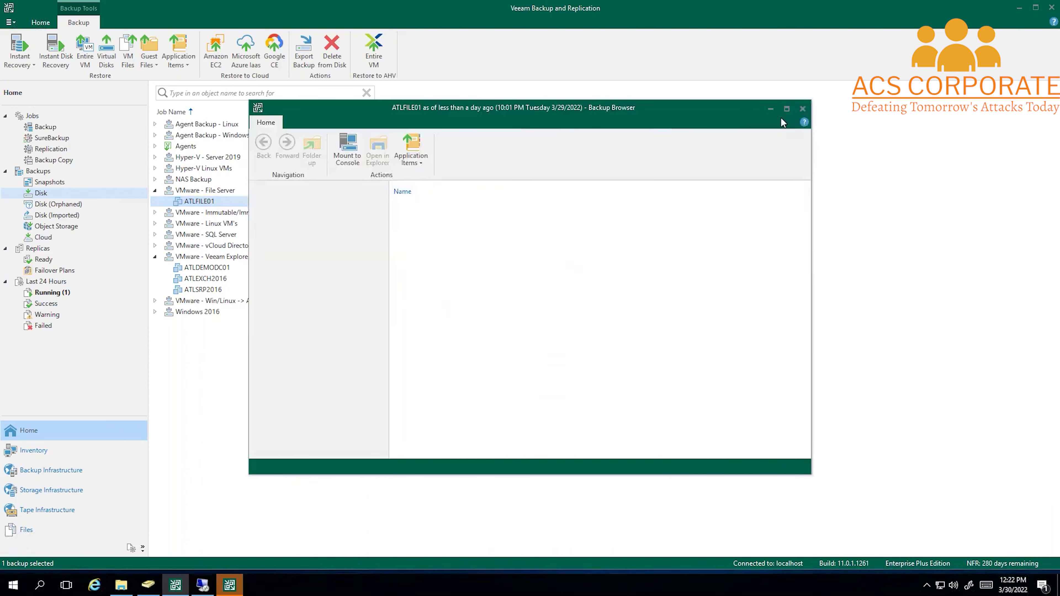
{"action": "left_click", "coordinate": [771, 110]}
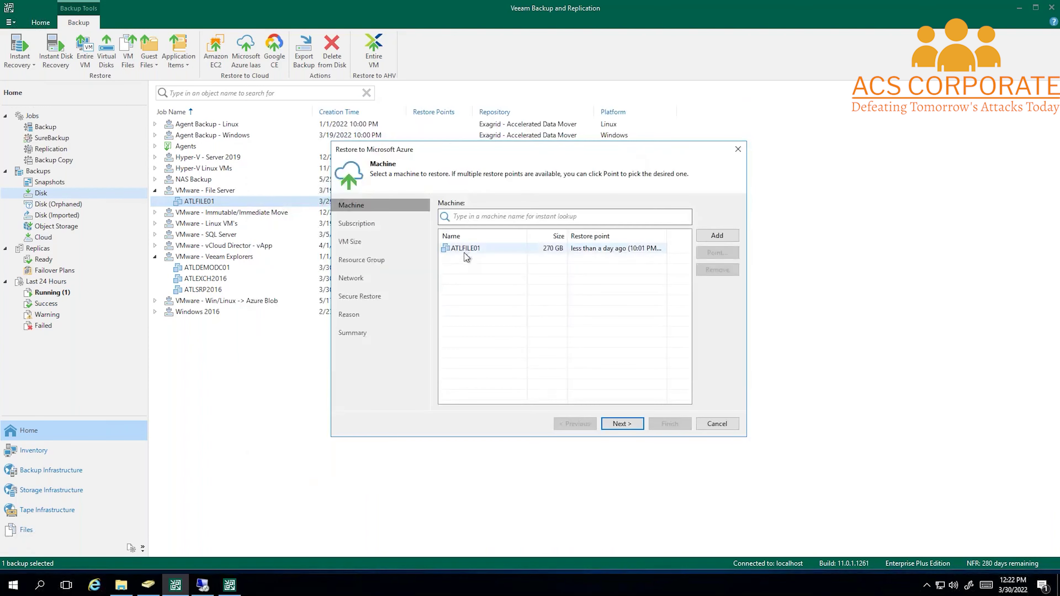
{"action": "left_click", "coordinate": [622, 424]}
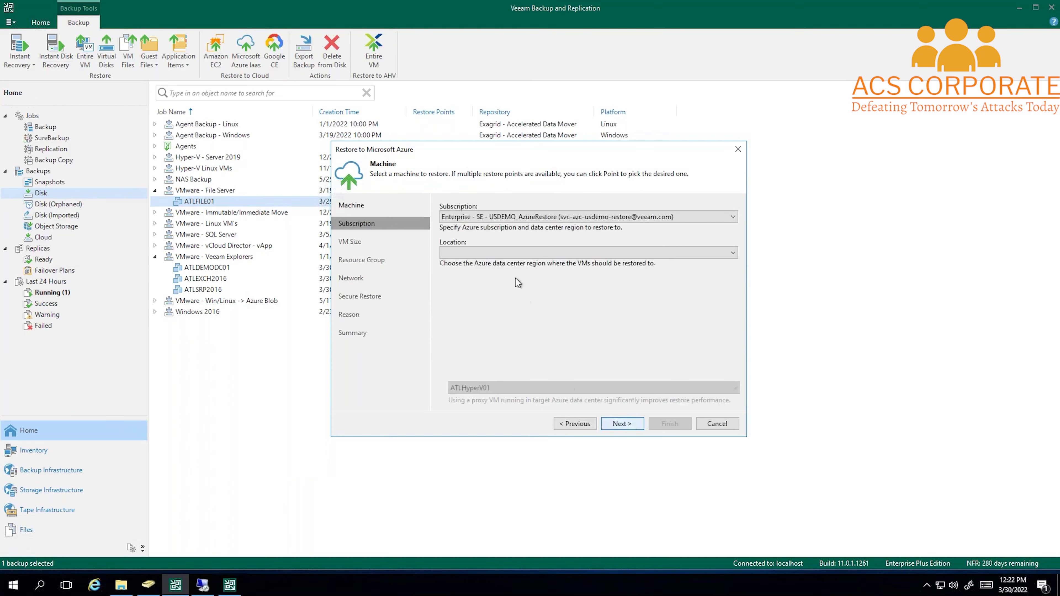
{"action": "left_click", "coordinate": [498, 253]}
{"action": "left_click", "coordinate": [479, 356]}
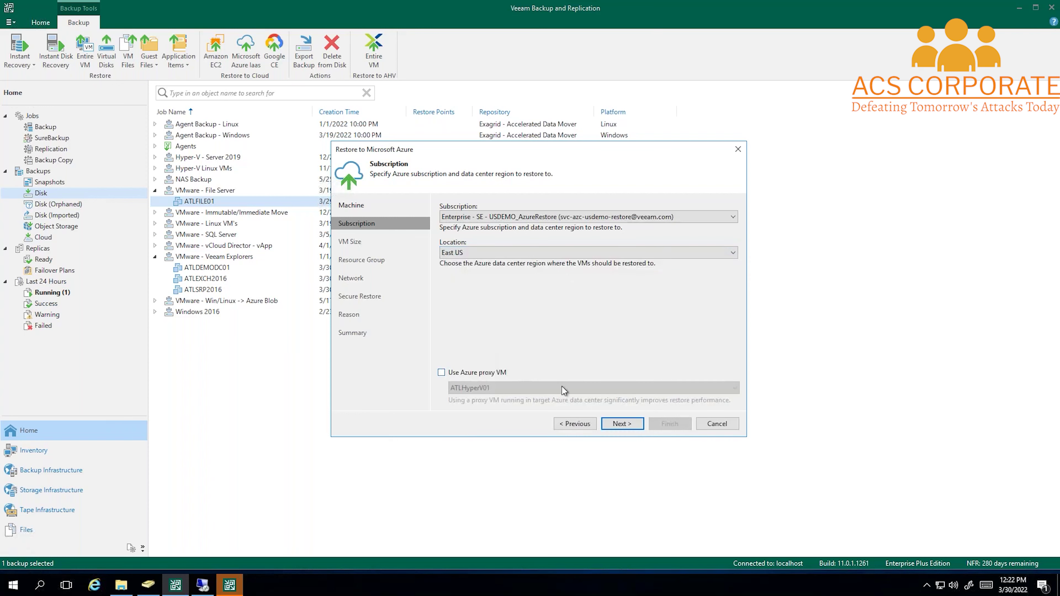
{"action": "left_click", "coordinate": [622, 425]}
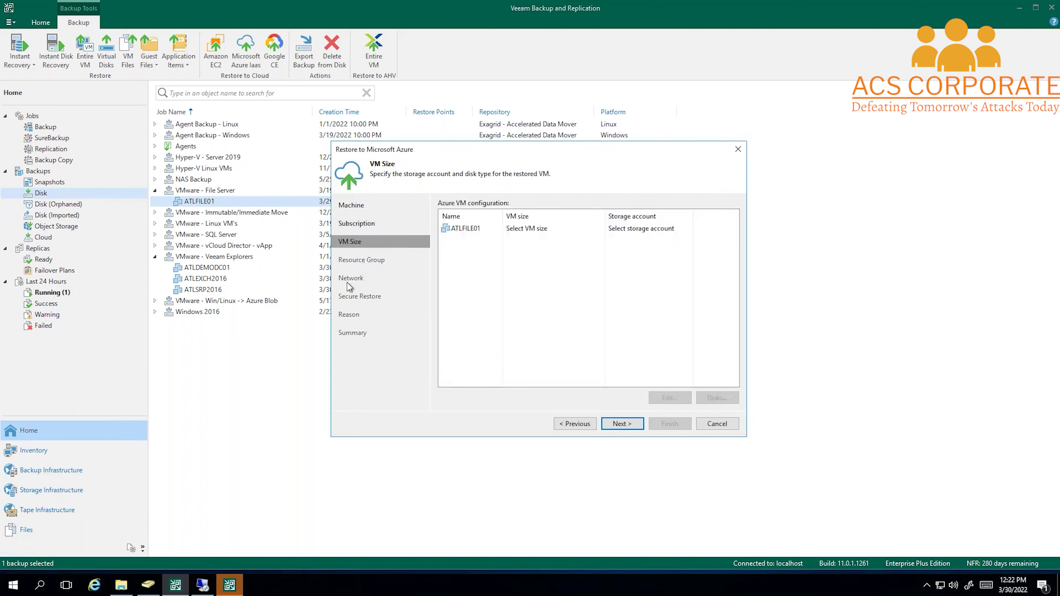
Review the available Azure VM sizes and storage settings for ATLFILE01 and leave them without changes.
{"action": "left_click", "coordinate": [544, 233]}
{"action": "left_click", "coordinate": [667, 399]}
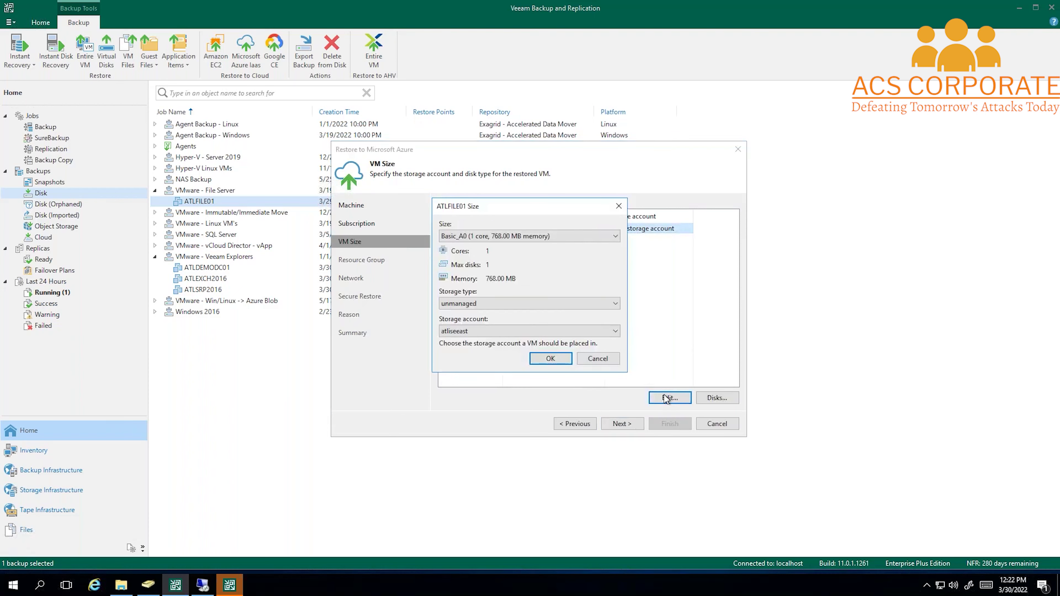
{"action": "left_click", "coordinate": [554, 236]}
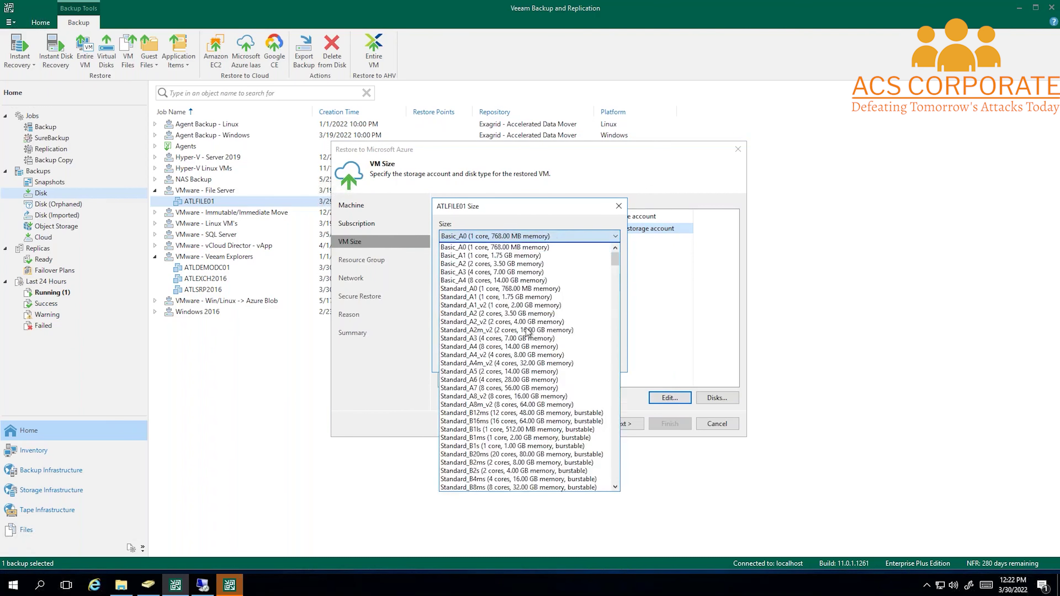
{"action": "scroll", "coordinate": [536, 387], "scroll_direction": "down", "scroll_amount": 13}
{"action": "left_click", "coordinate": [733, 324]}
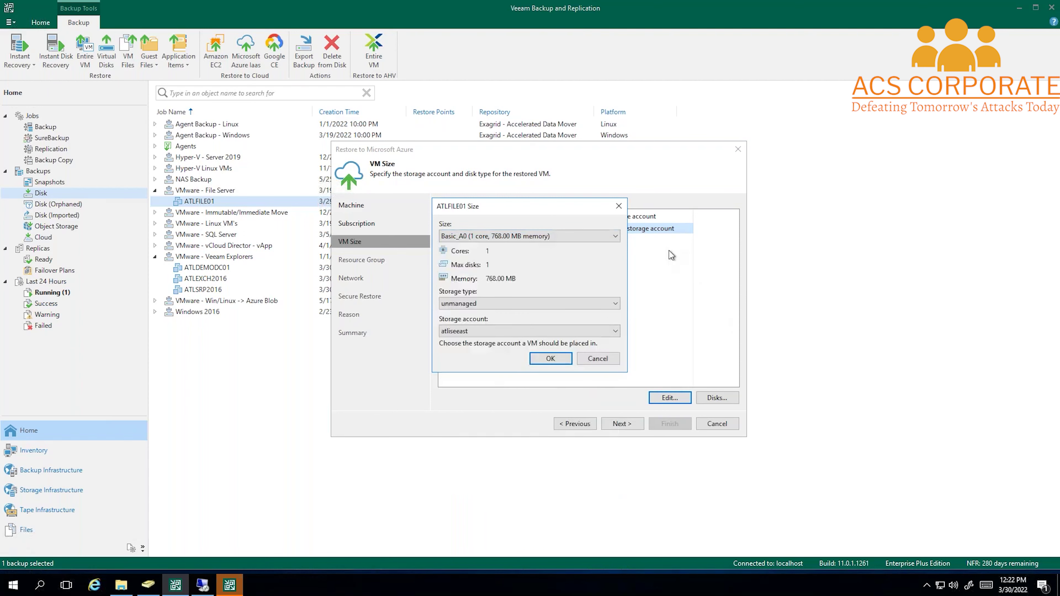
{"action": "left_click", "coordinate": [607, 346]}
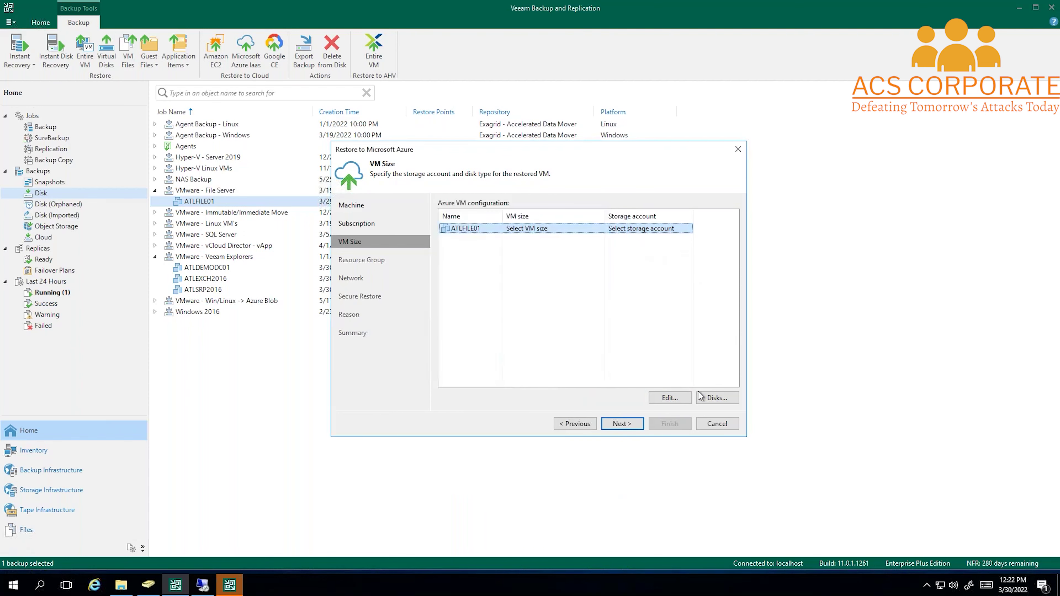
Review which virtual disks of ATLFILE01 are selected for restore and cancel the Azure restore.
{"action": "left_click", "coordinate": [715, 399]}
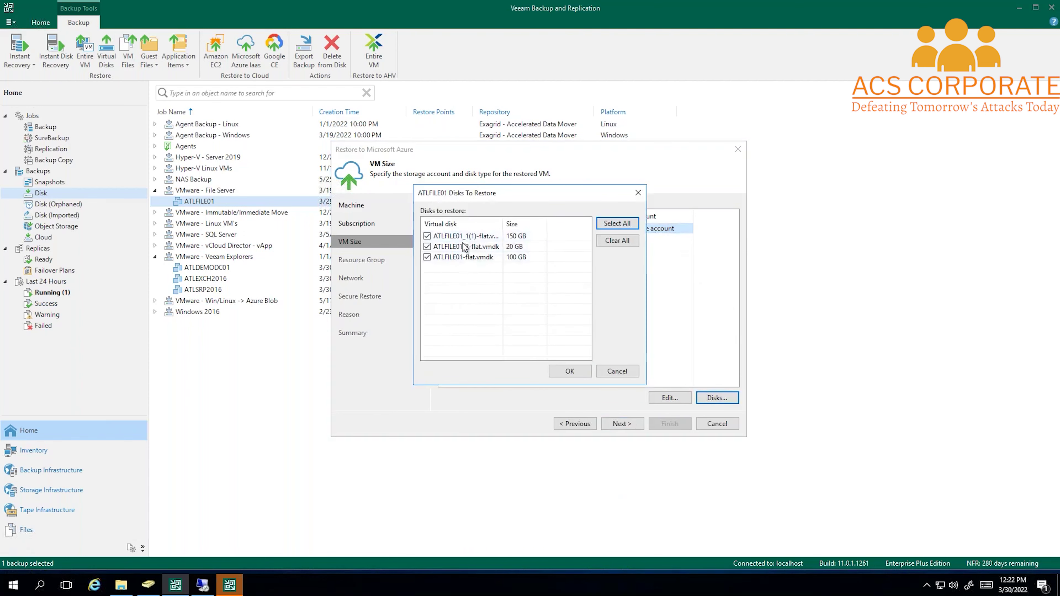
{"action": "left_click", "coordinate": [572, 373]}
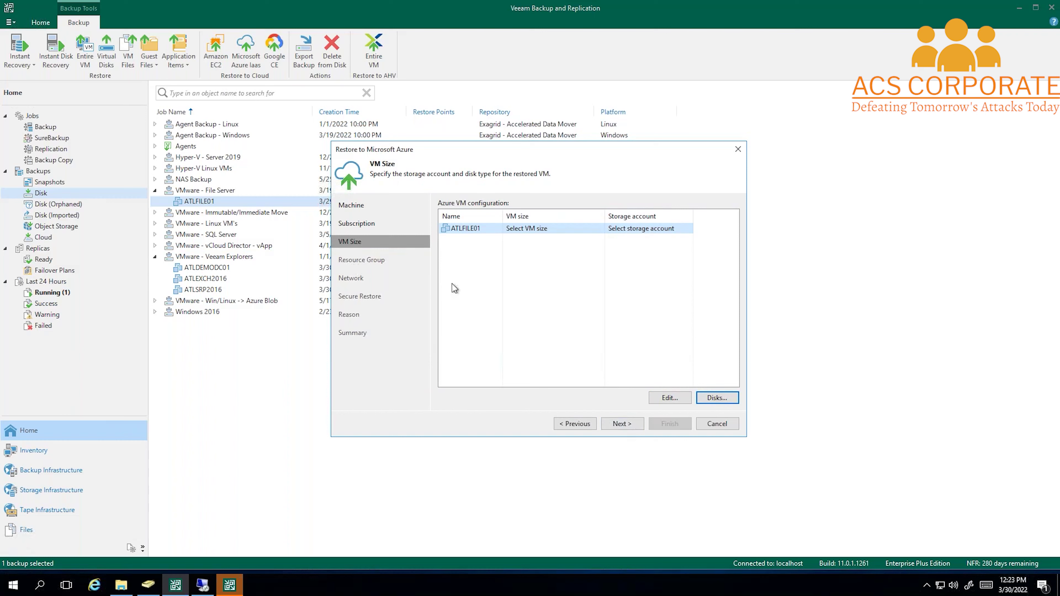
{"action": "left_click", "coordinate": [717, 424]}
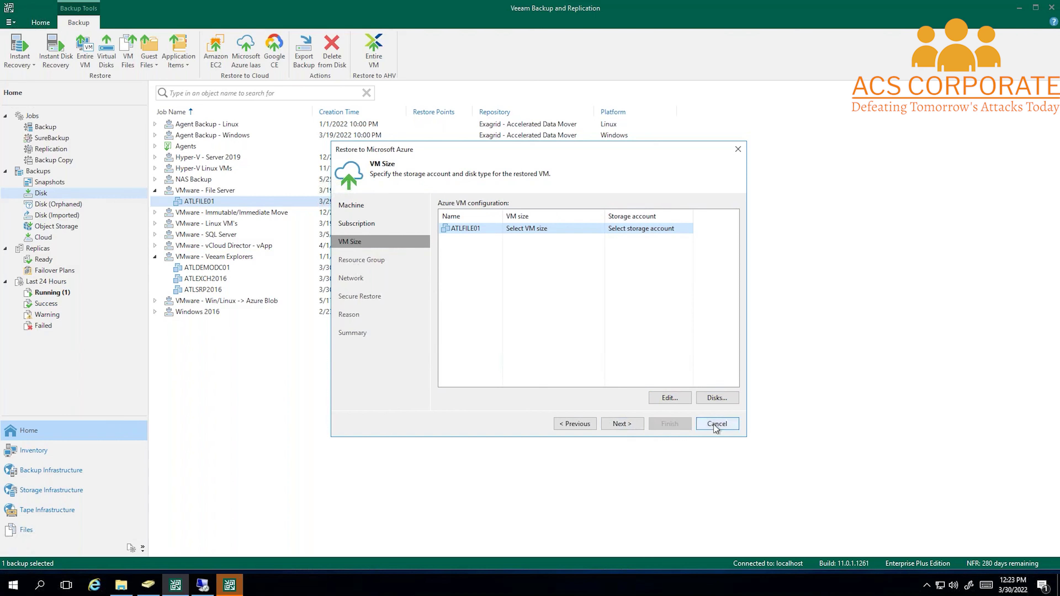
{"action": "left_click", "coordinate": [527, 304]}
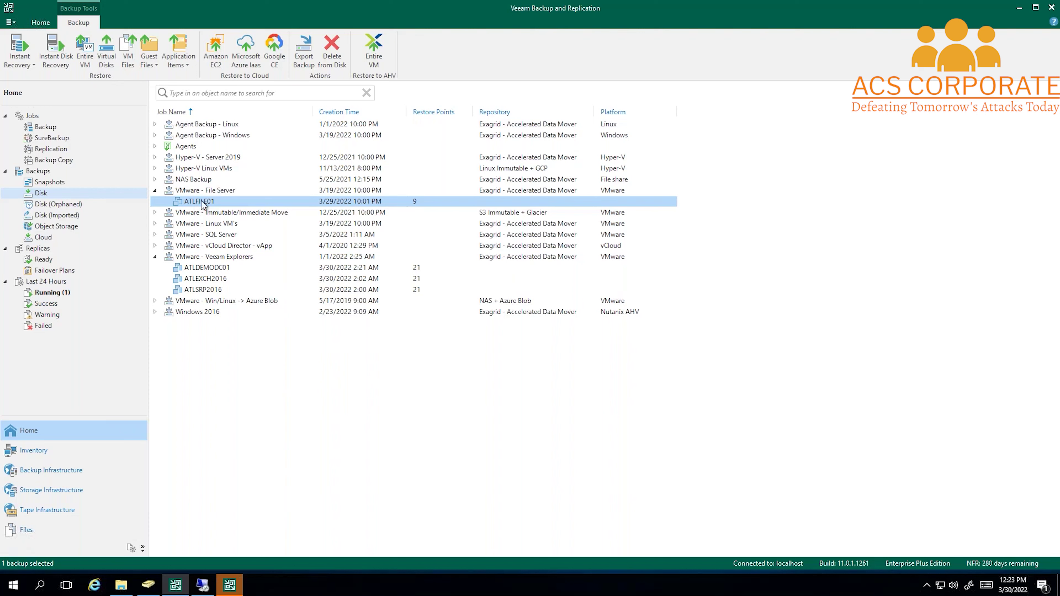
Return to the mounted ATLFILE01 backup and open the HR_Share folder on the F: volume.
{"action": "right_click", "coordinate": [202, 202]}
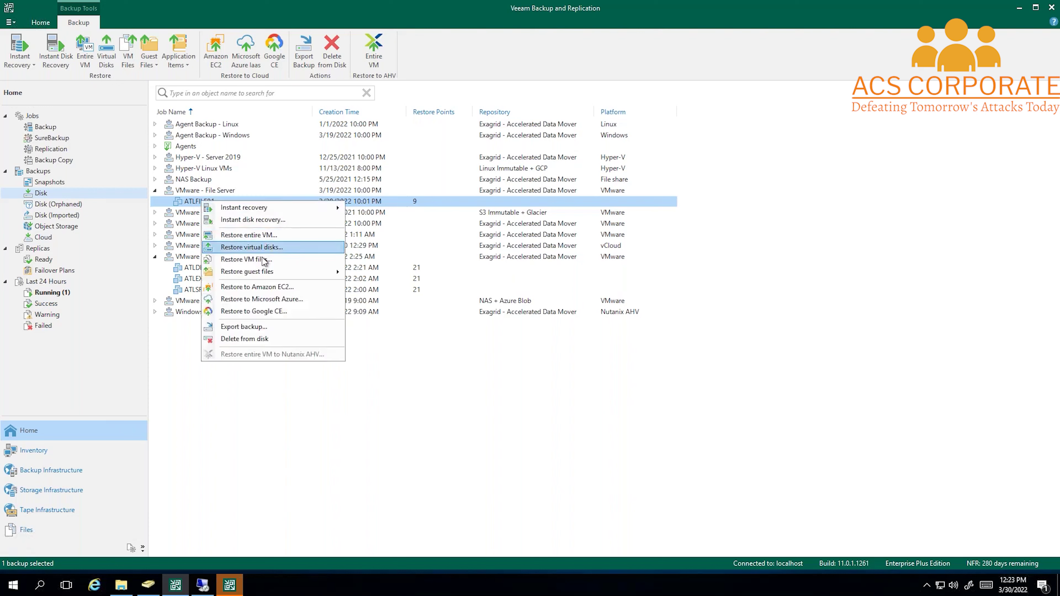
{"action": "mouse_move", "coordinate": [273, 277]}
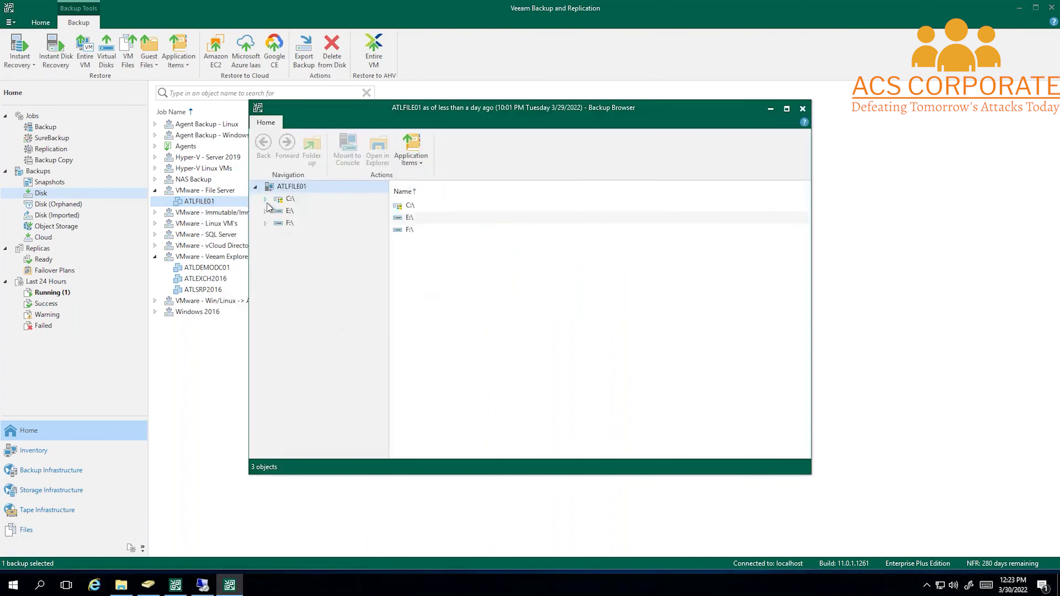
{"action": "left_click", "coordinate": [265, 223]}
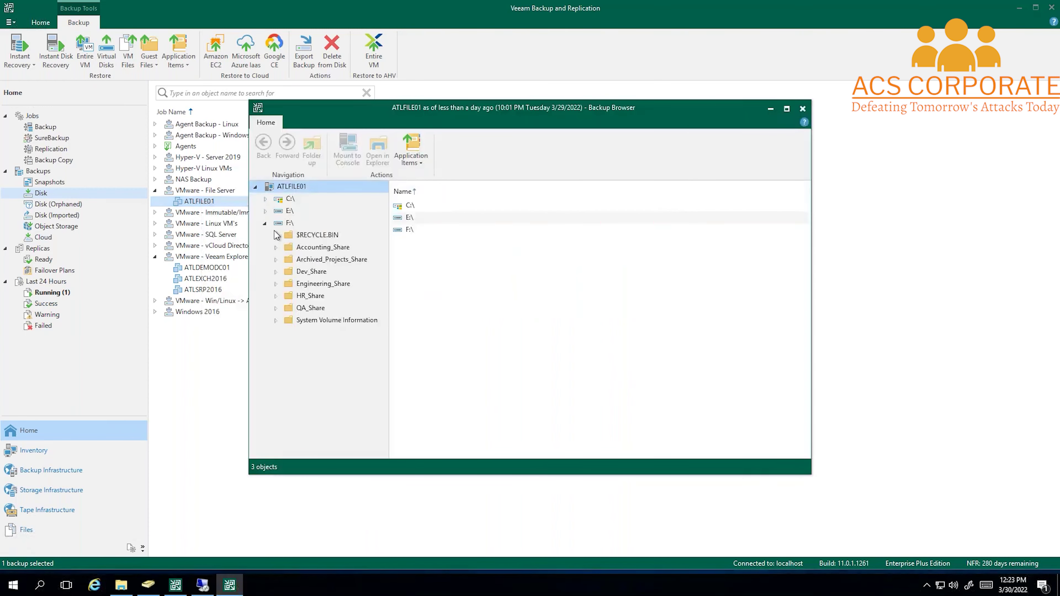
{"action": "left_click", "coordinate": [318, 297]}
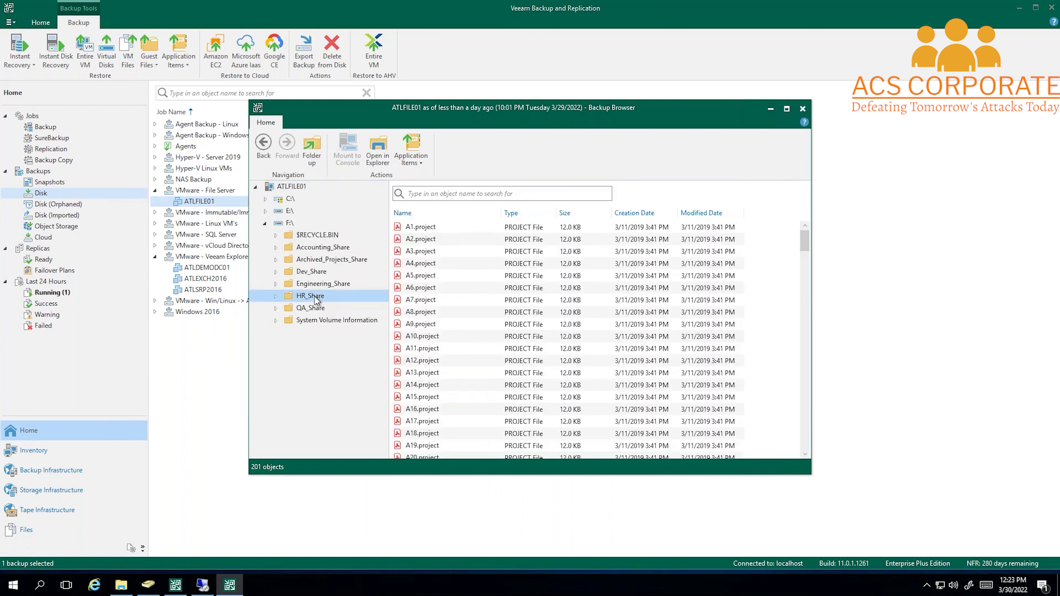
Review the overwrite, keep and copy restore options for A1.project without restoring it.
{"action": "left_click", "coordinate": [423, 229]}
{"action": "right_click", "coordinate": [422, 228]}
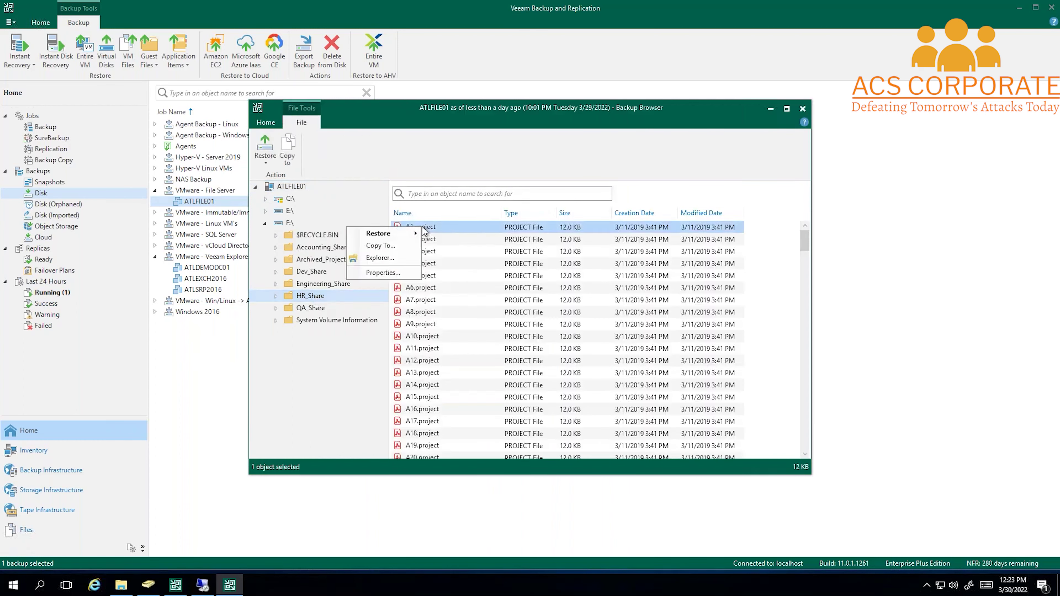
{"action": "mouse_move", "coordinate": [363, 234]}
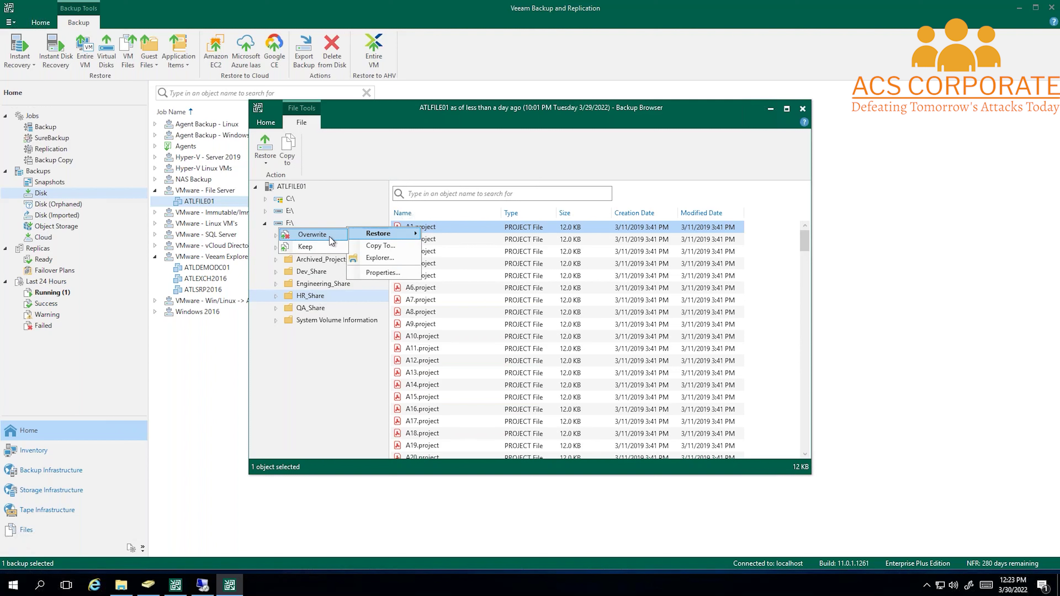
{"action": "left_click", "coordinate": [330, 339]}
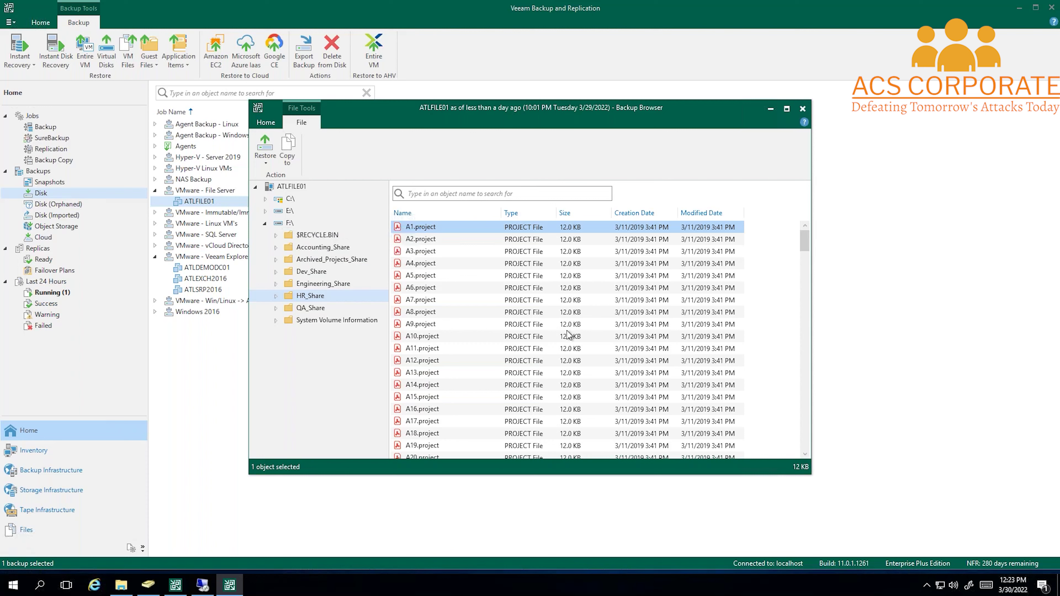
Find RESTORED-A17.project at the end of HR_Share and open its mounted folder in File Explorer.
{"action": "left_click_drag", "start_coordinate": [805, 240], "coordinate": [811, 477]}
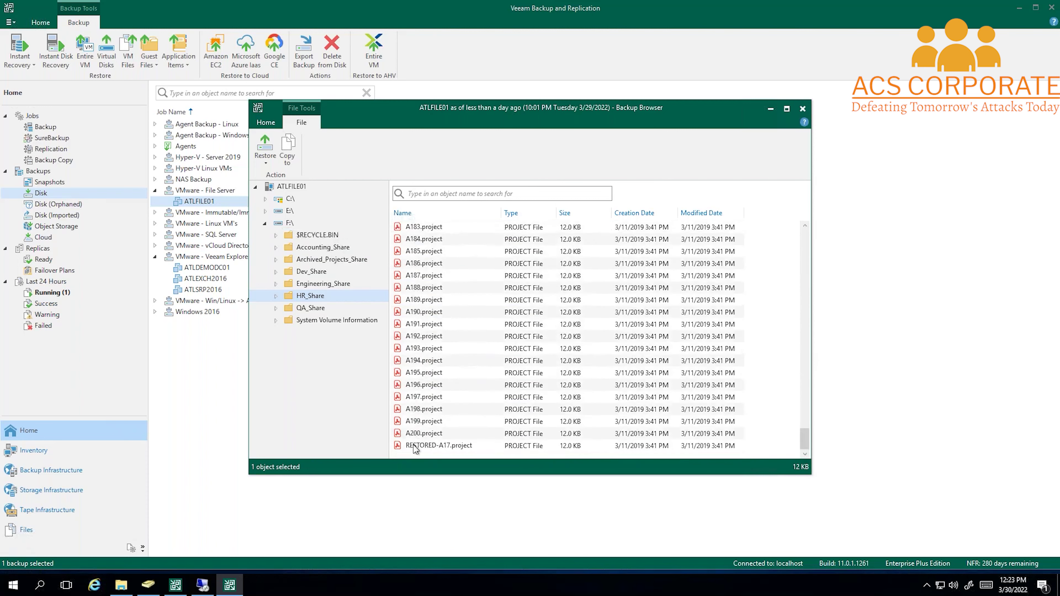
{"action": "left_click", "coordinate": [446, 446]}
{"action": "right_click", "coordinate": [445, 447]}
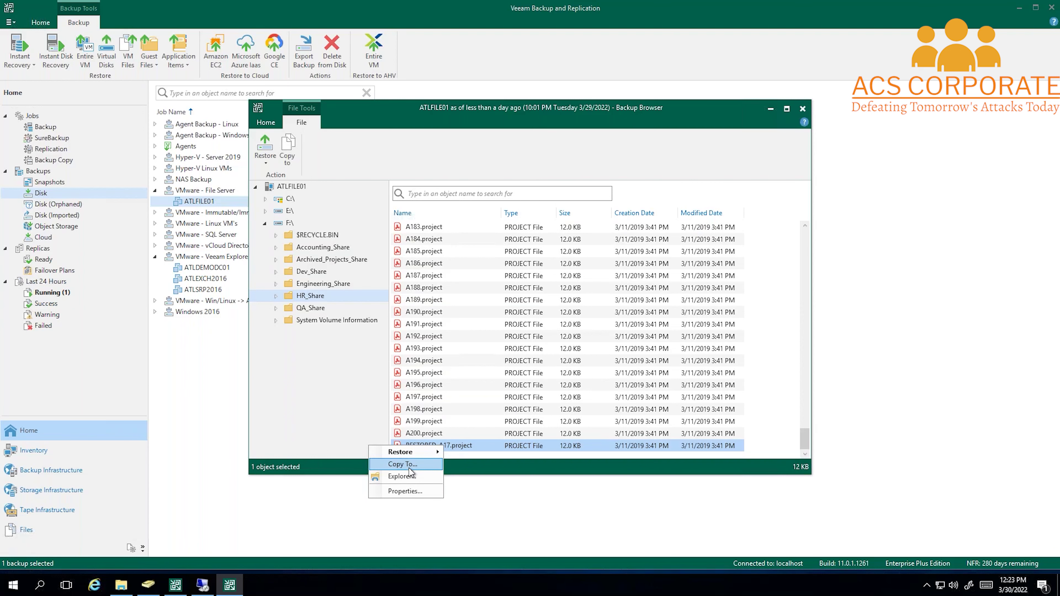
{"action": "left_click", "coordinate": [422, 480]}
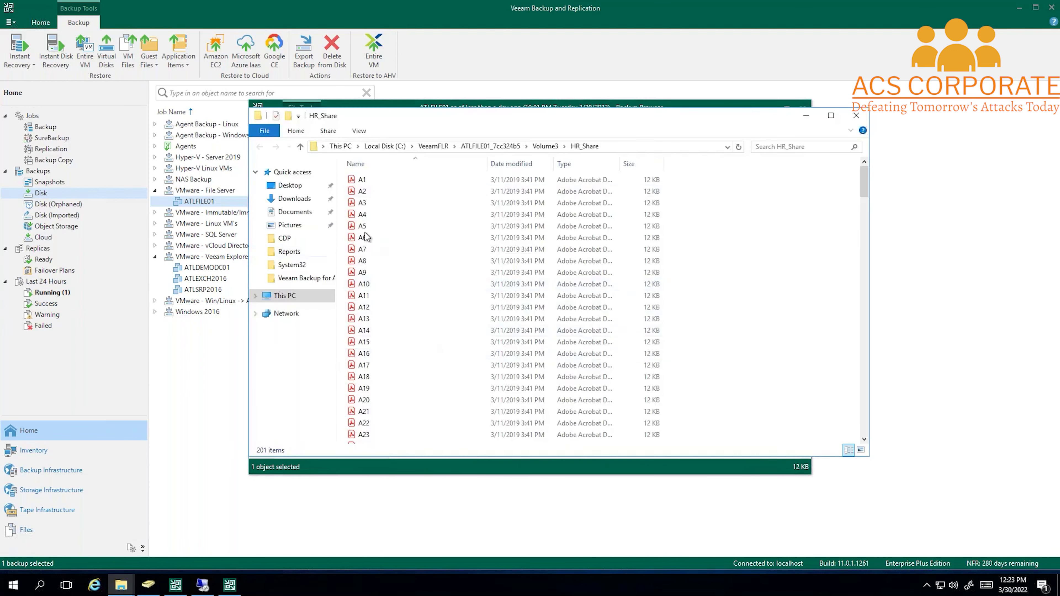
Review the file actions available for A8 in the mounted HR_Share folder and close the folder and backup browser.
{"action": "left_click", "coordinate": [368, 262]}
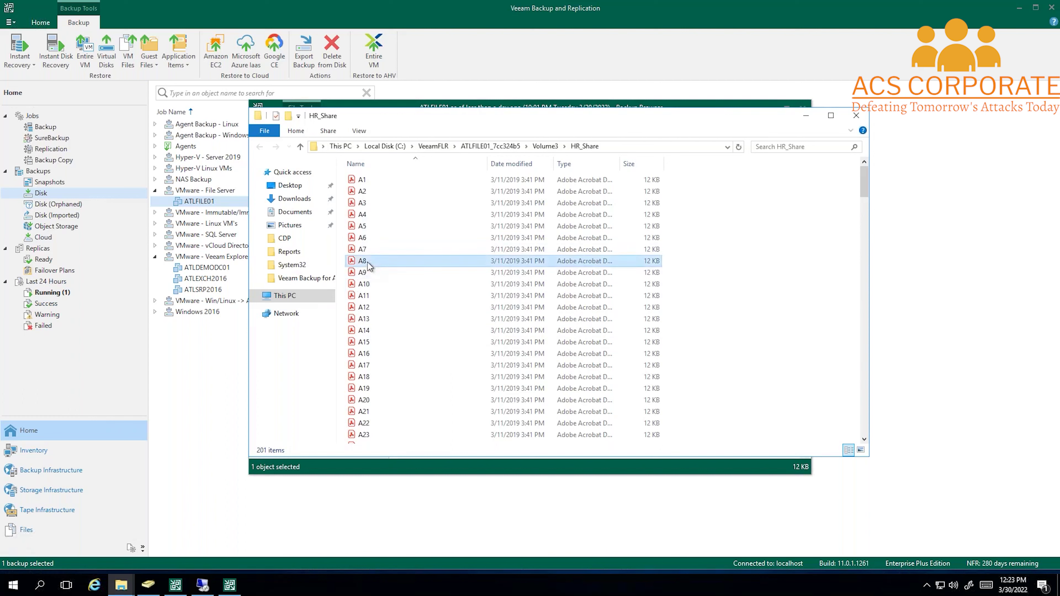
{"action": "right_click", "coordinate": [368, 262]}
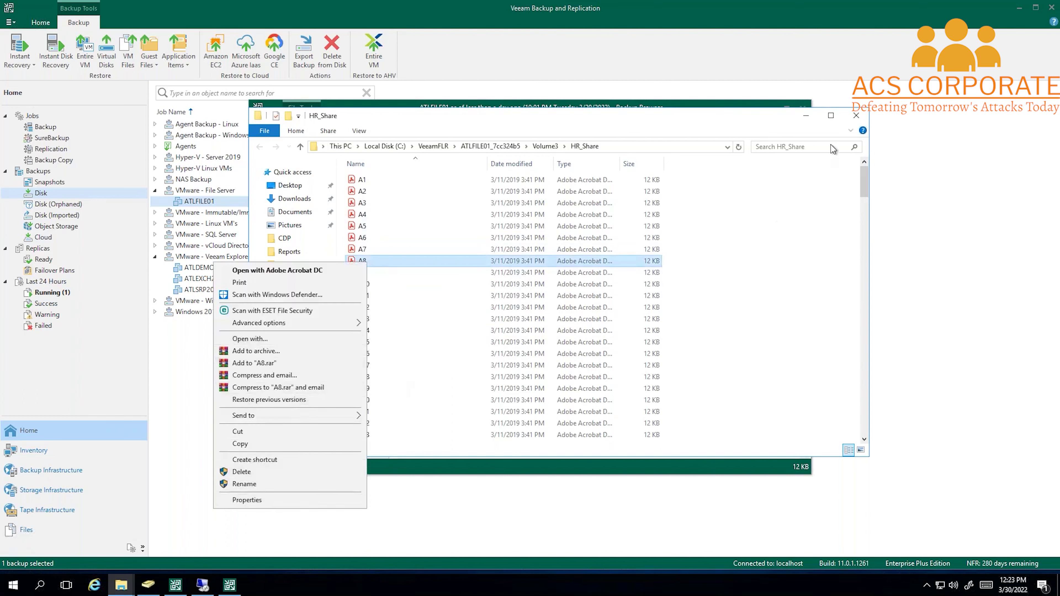
{"action": "left_click", "coordinate": [856, 115]}
{"action": "left_click", "coordinate": [856, 115]}
{"action": "left_click", "coordinate": [802, 110]}
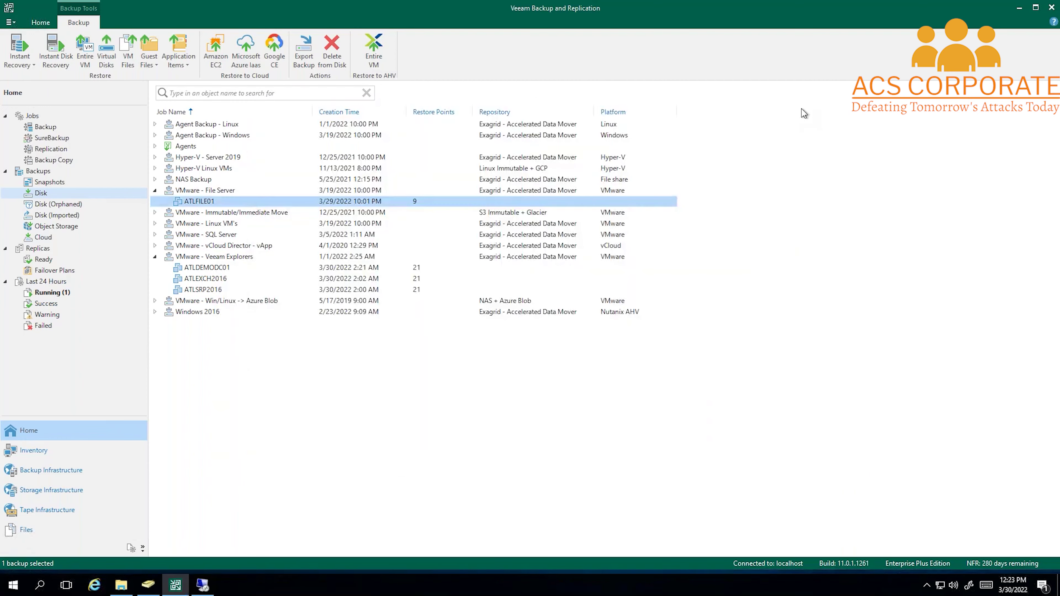
Start an instant recovery of ATLFILE01 to VMware vSphere and accept the listed machine and restore point.
{"action": "right_click", "coordinate": [196, 202]}
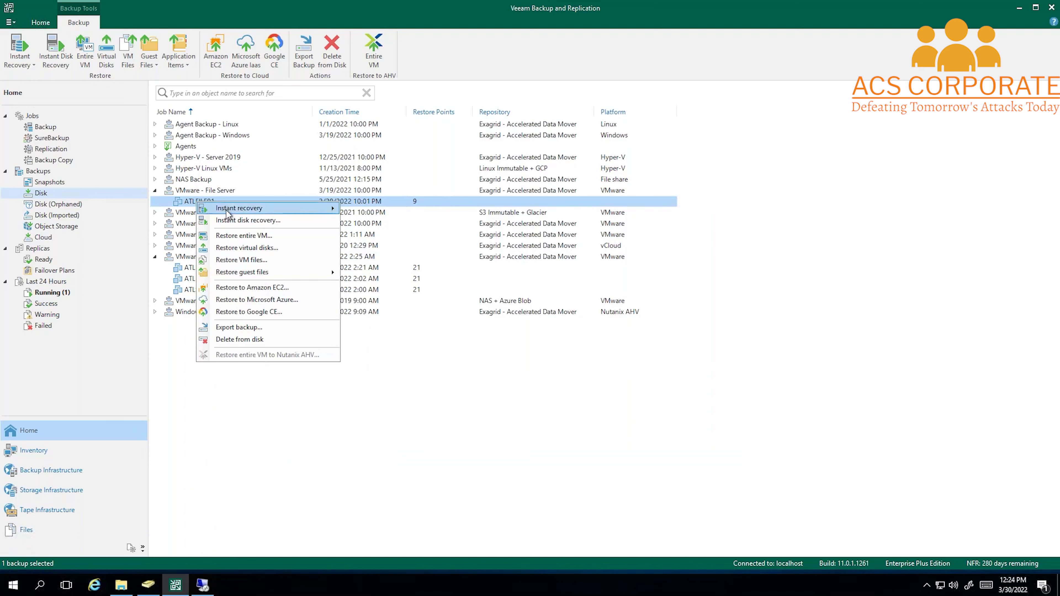
{"action": "mouse_move", "coordinate": [232, 210]}
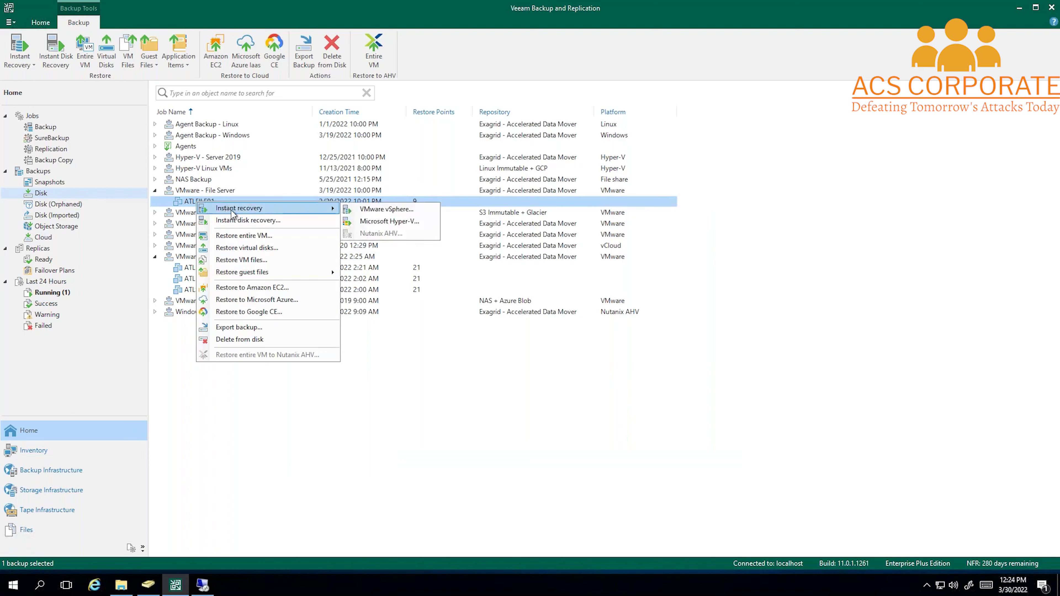
{"action": "left_click", "coordinate": [383, 213]}
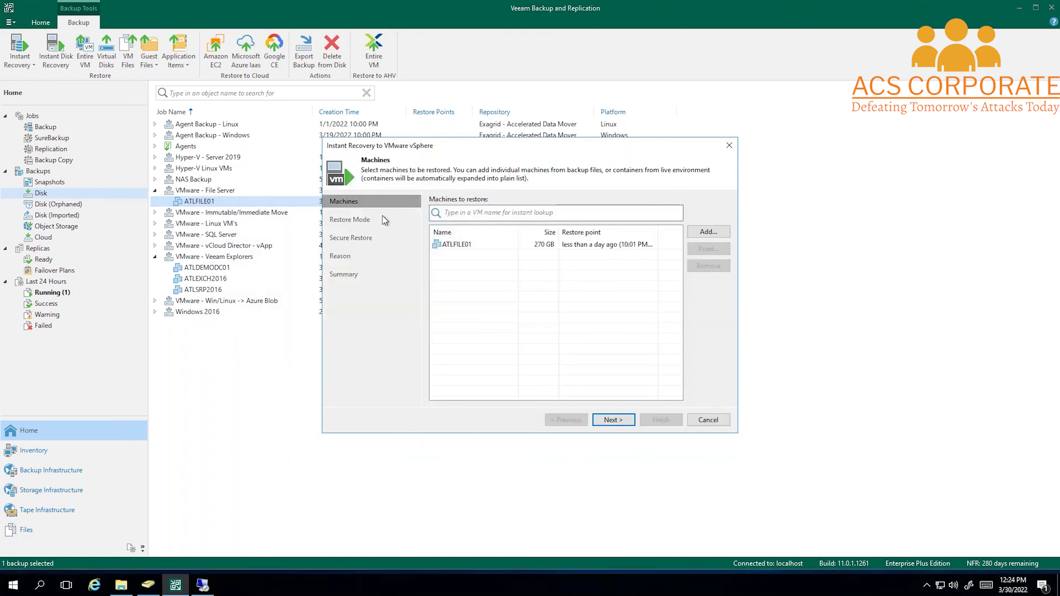
{"action": "left_click", "coordinate": [451, 245]}
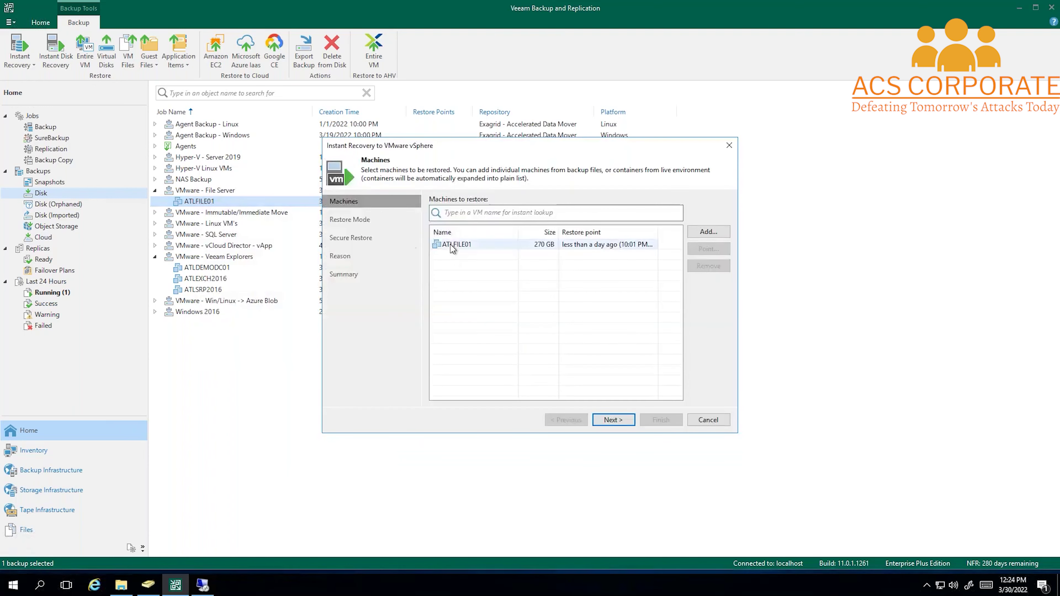
{"action": "left_click", "coordinate": [612, 420]}
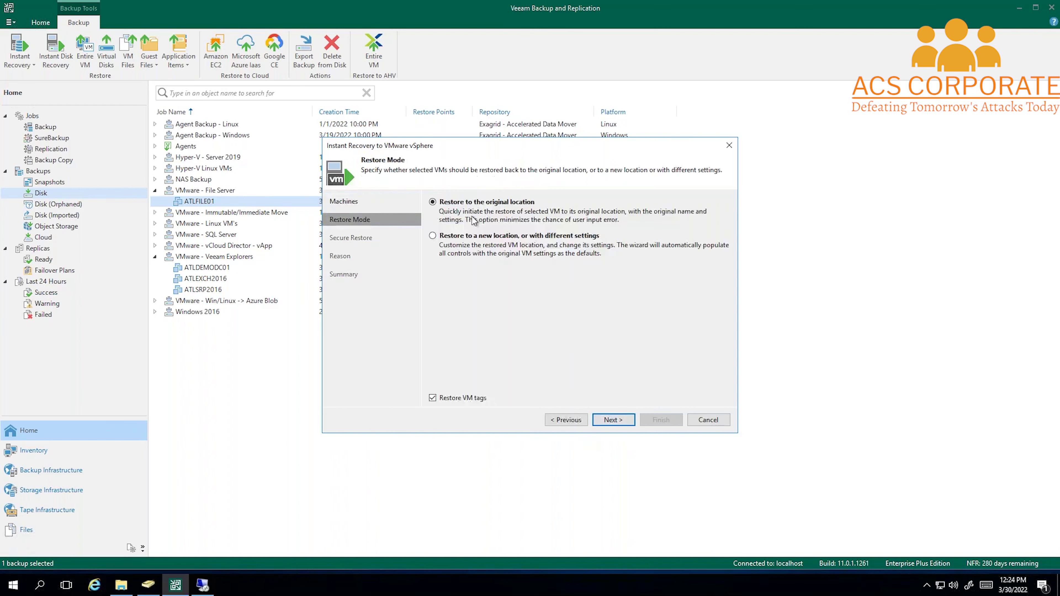
Choose to restore to a new location or with different settings, and name the restored VM ATLFILE01-DT.
{"action": "left_click", "coordinate": [476, 237]}
{"action": "left_click", "coordinate": [612, 420]}
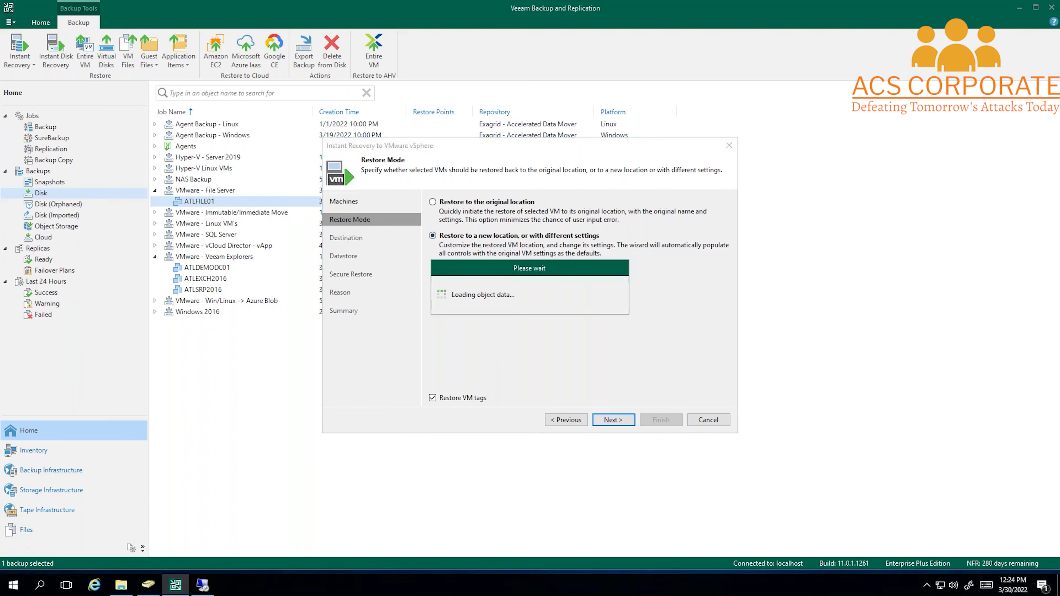
{"action": "left_click", "coordinate": [461, 211]}
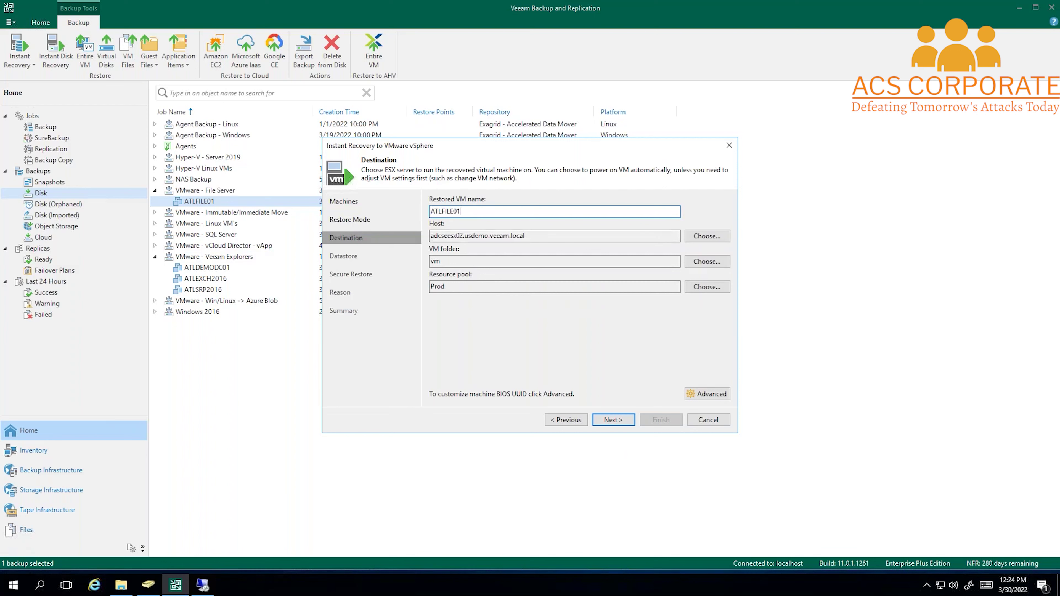
{"action": "type", "text": "-DT"}
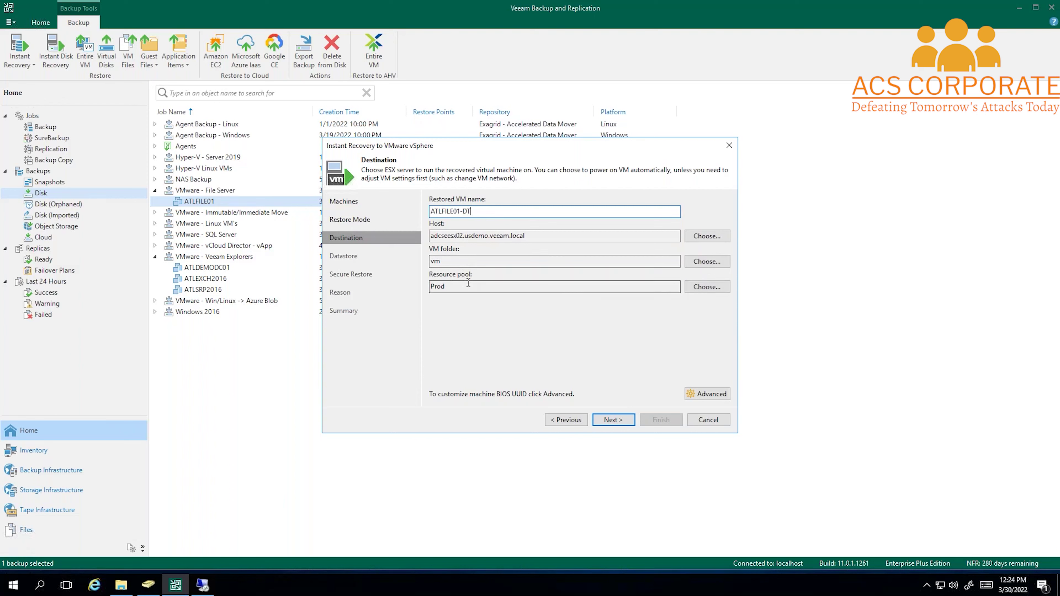
Set the resource pool to Demo Stations on adcseesx02 and accept the datastore settings without redirecting the write cache.
{"action": "left_click", "coordinate": [707, 287]}
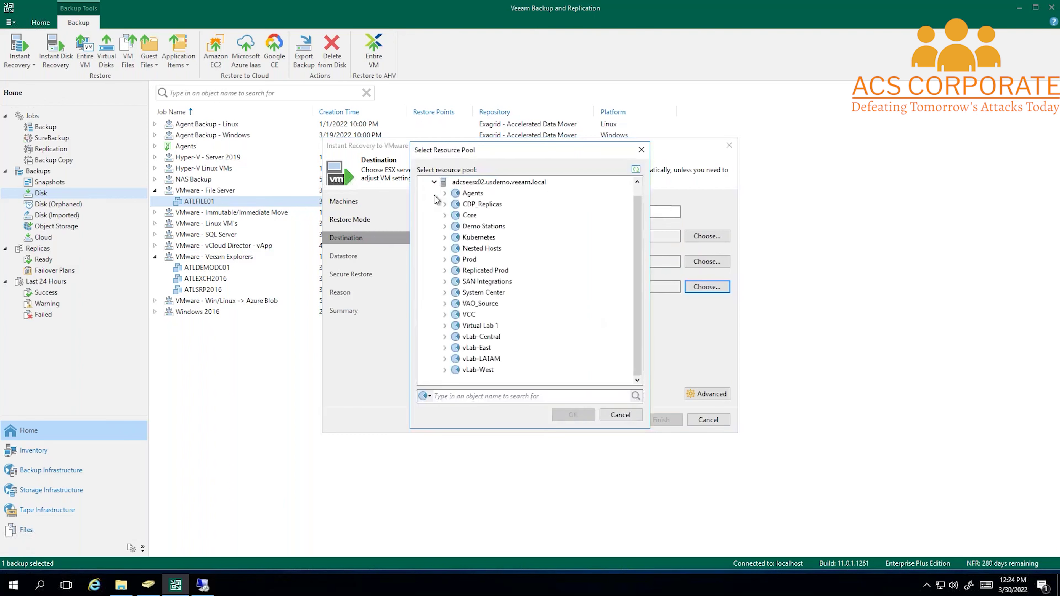
{"action": "left_click", "coordinate": [473, 226]}
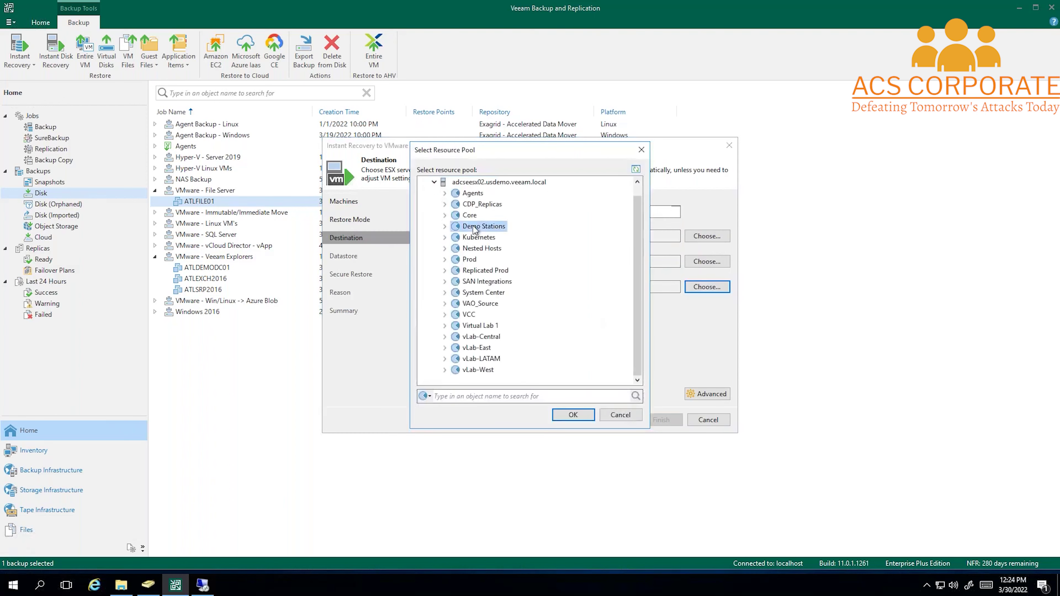
{"action": "left_click", "coordinate": [571, 418]}
{"action": "left_click", "coordinate": [620, 419]}
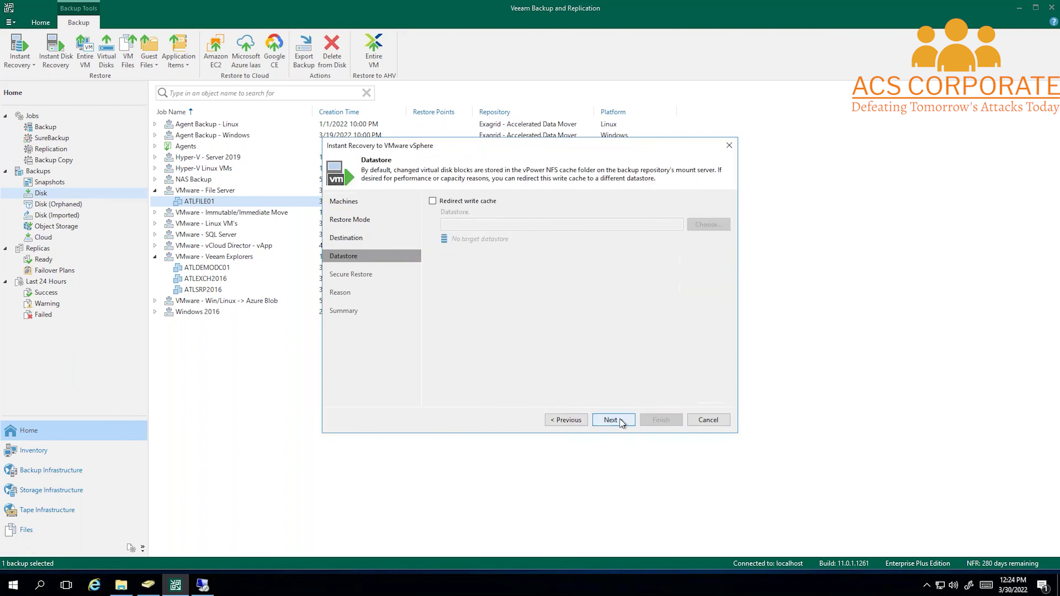
{"action": "left_click", "coordinate": [612, 420]}
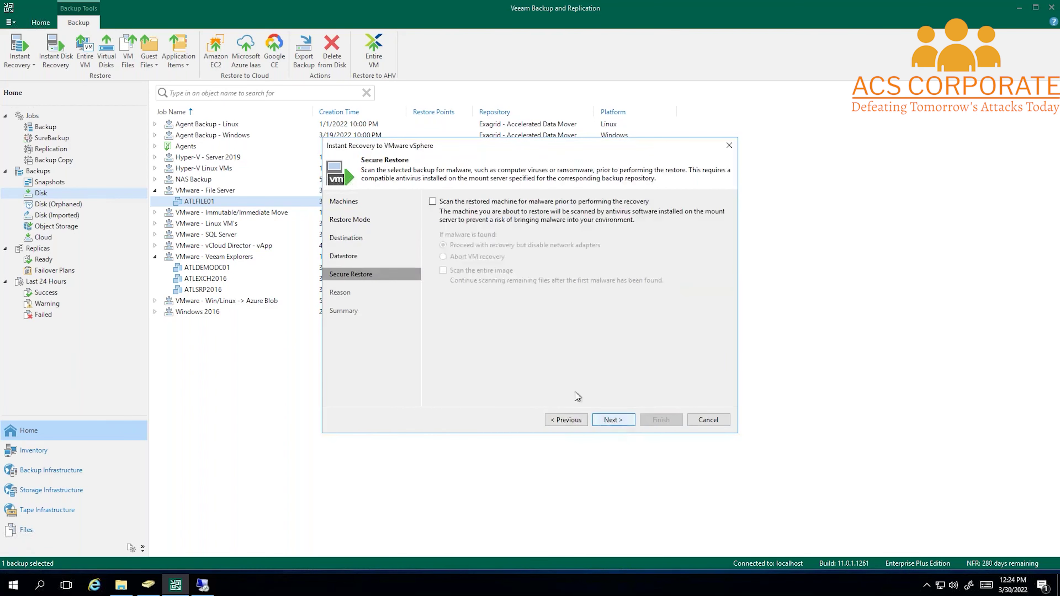
Try out the pre-restore malware scan with the Abort VM recovery option, and turn the scan back off.
{"action": "left_click", "coordinate": [433, 201]}
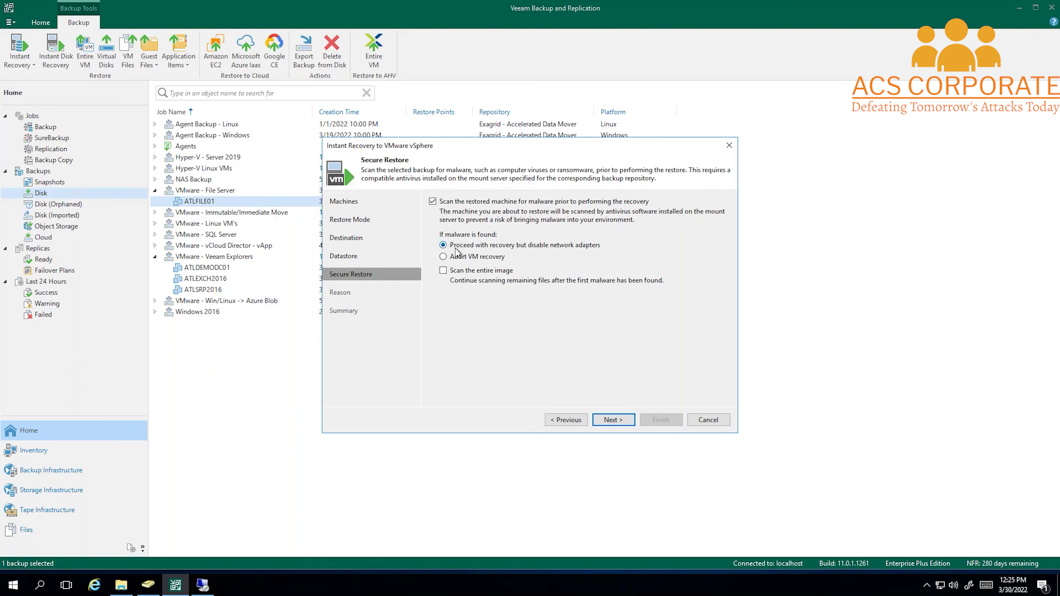
{"action": "left_click", "coordinate": [469, 260]}
{"action": "left_click", "coordinate": [433, 202]}
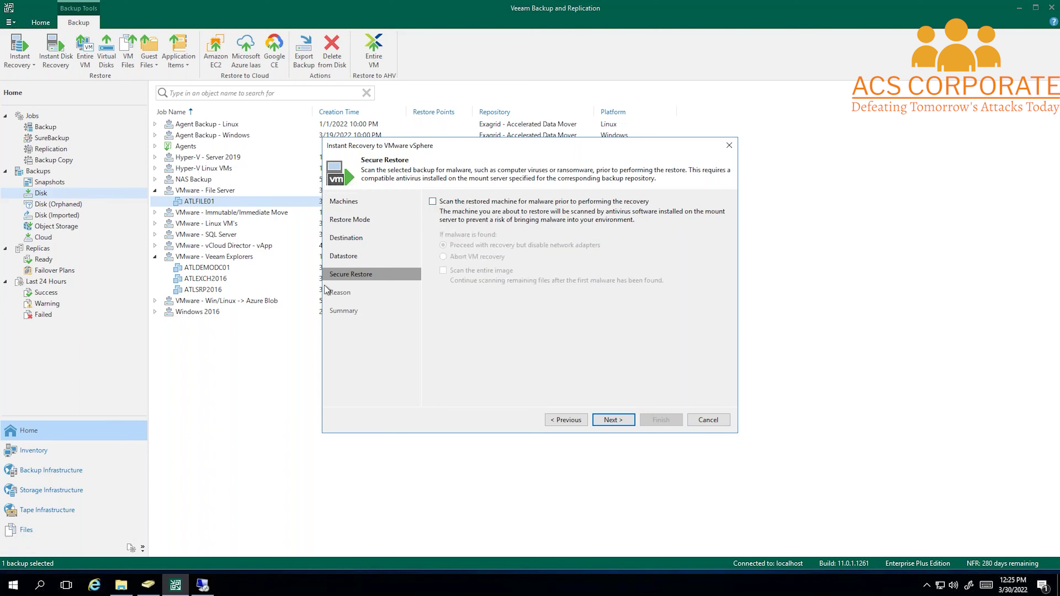
Leave the restore reason blank, disable connecting the VM to the network, start the instant recovery and close its session window.
{"action": "left_click", "coordinate": [599, 416]}
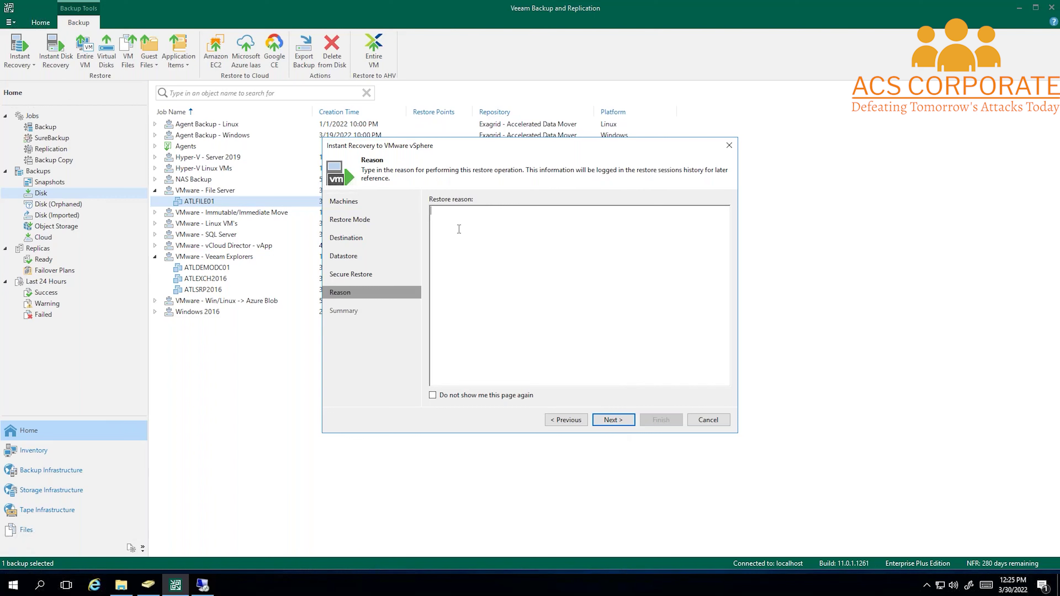
{"action": "left_click", "coordinate": [621, 419]}
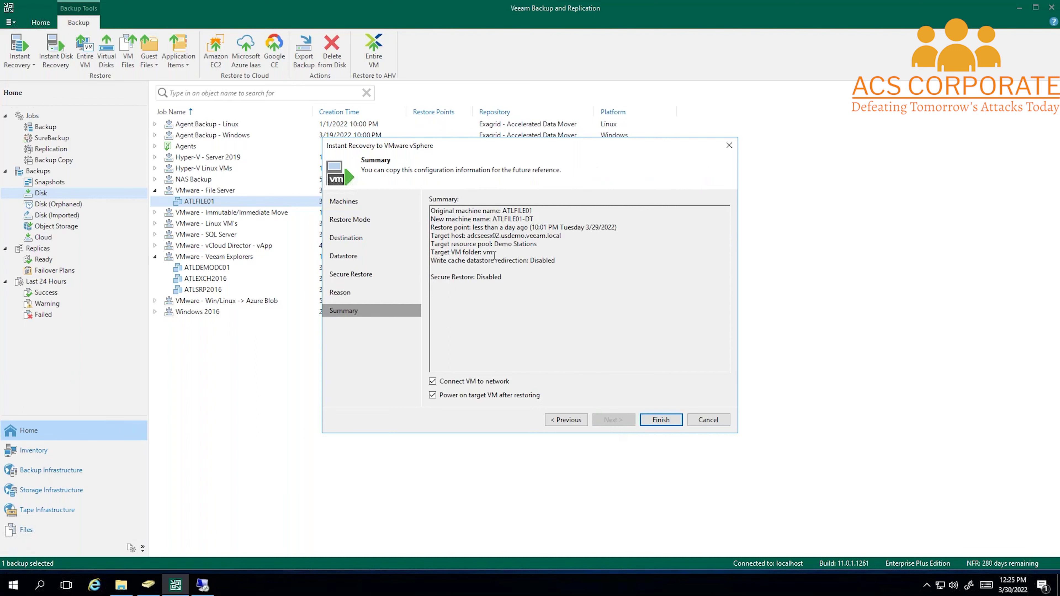
{"action": "left_click", "coordinate": [433, 382]}
{"action": "left_click", "coordinate": [657, 421]}
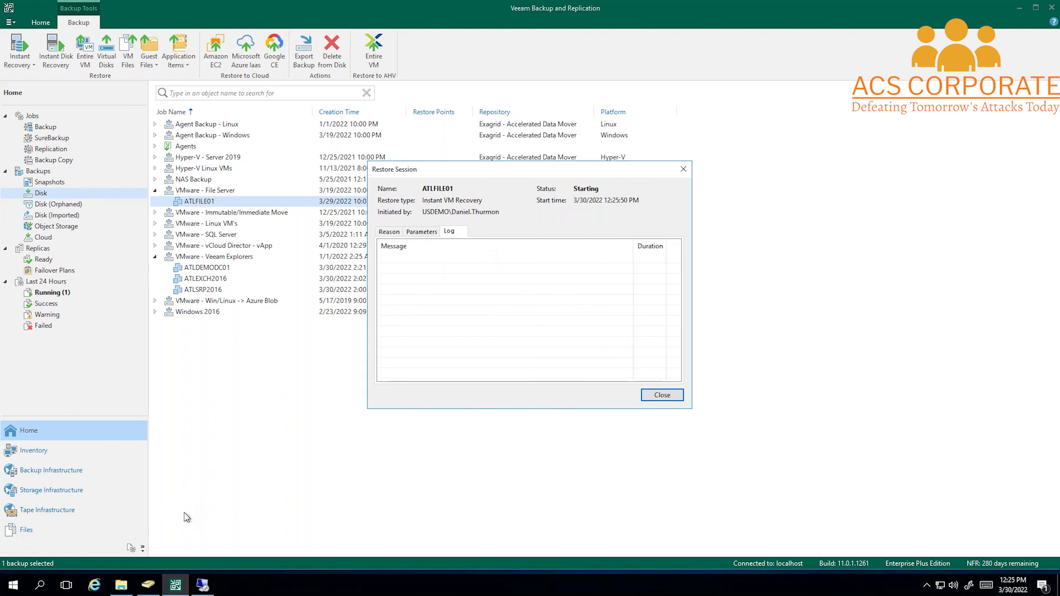
{"action": "left_click", "coordinate": [662, 396]}
Open the vSphere Client in Google Chrome, bypass the certificate warning and log in with Windows session authentication.
{"action": "left_click", "coordinate": [1019, 8]}
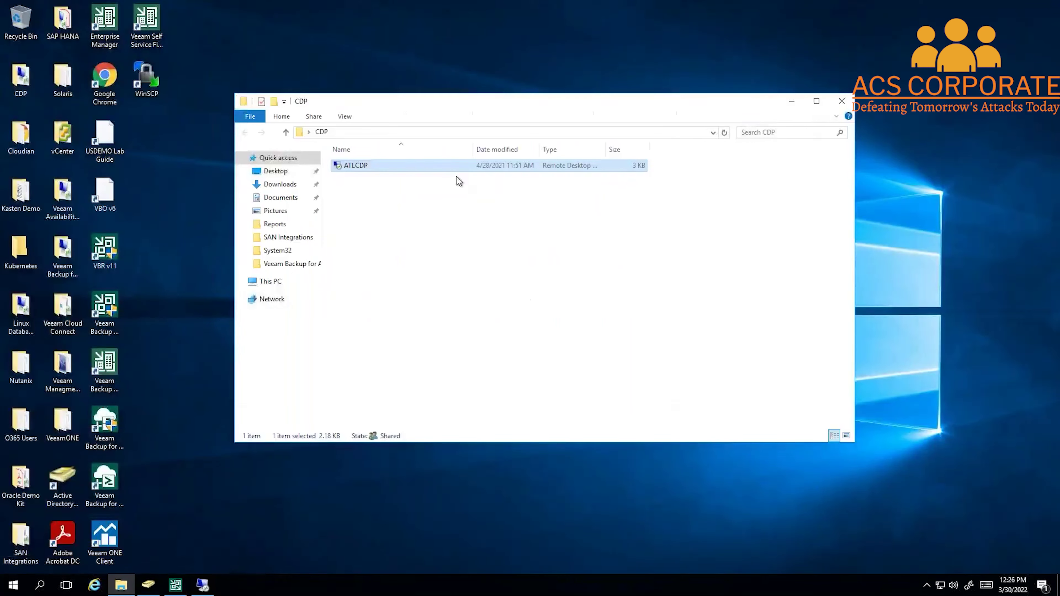
{"action": "left_click", "coordinate": [792, 102]}
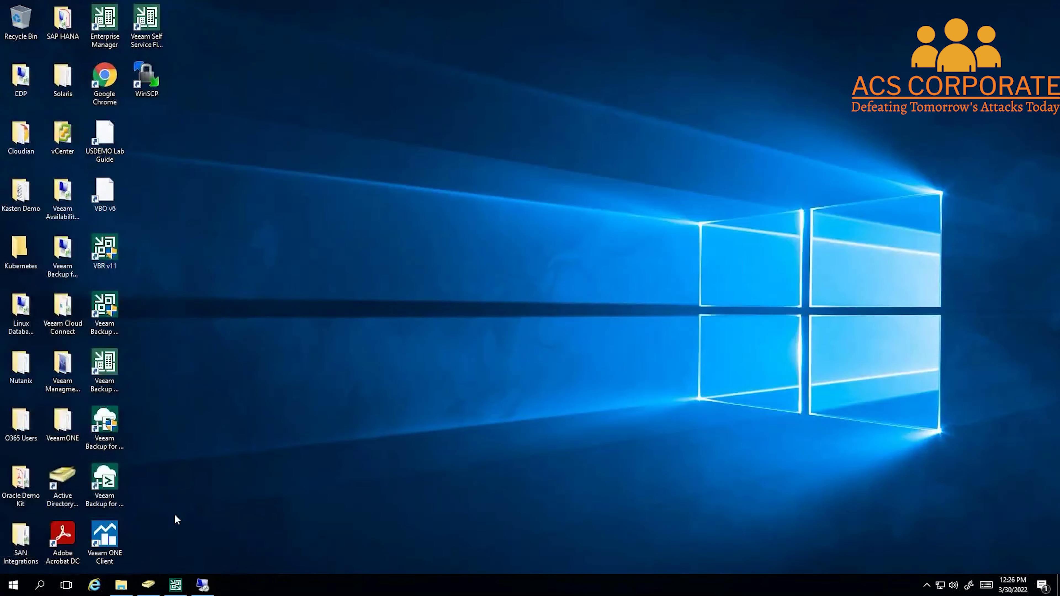
{"action": "double_click", "coordinate": [111, 79]}
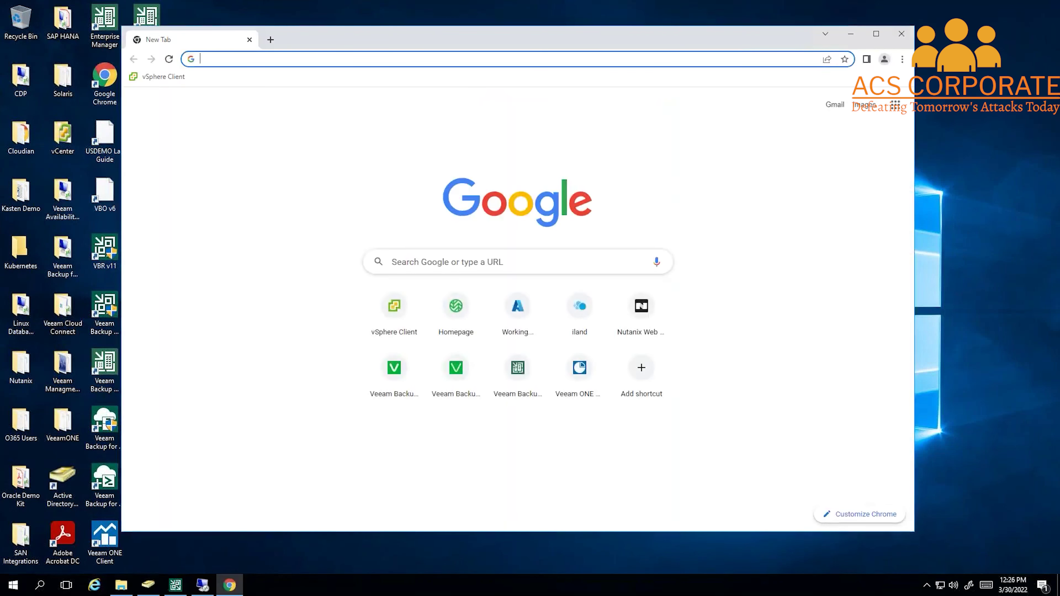
{"action": "left_click", "coordinate": [162, 77]}
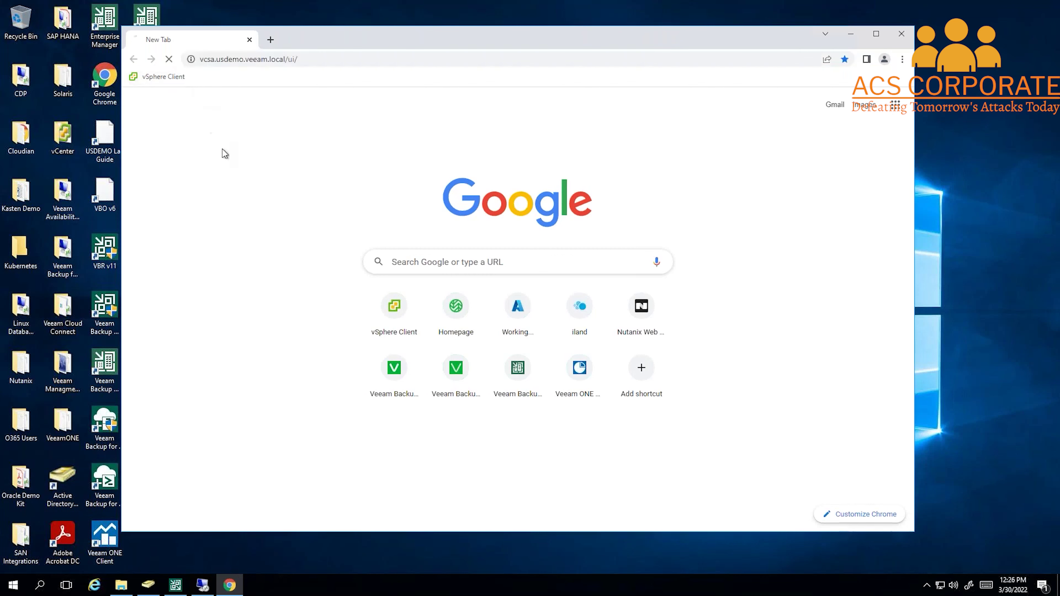
{"action": "left_click", "coordinate": [379, 378]}
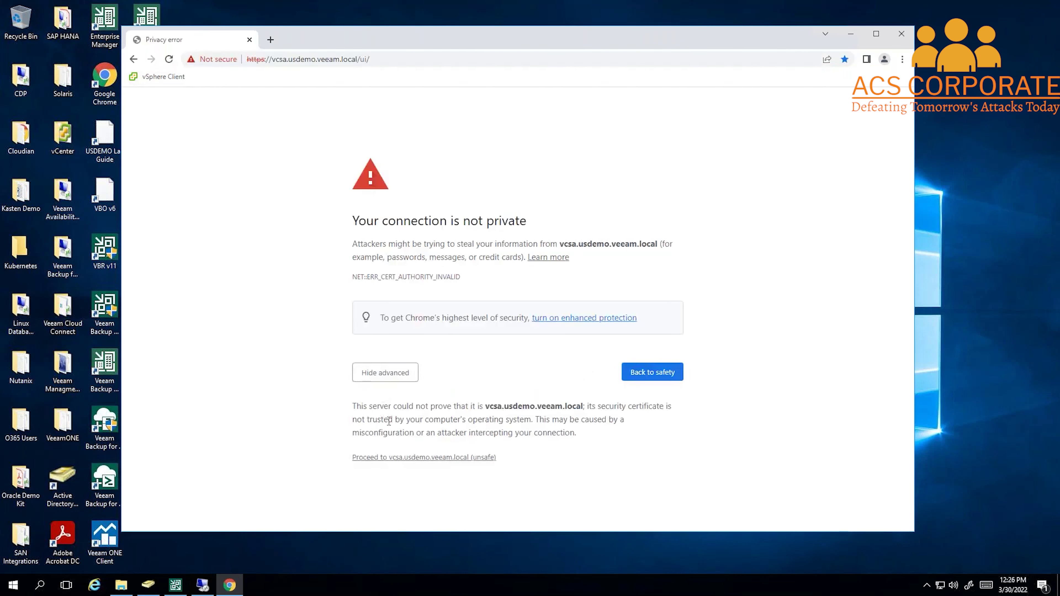
{"action": "left_click", "coordinate": [395, 459]}
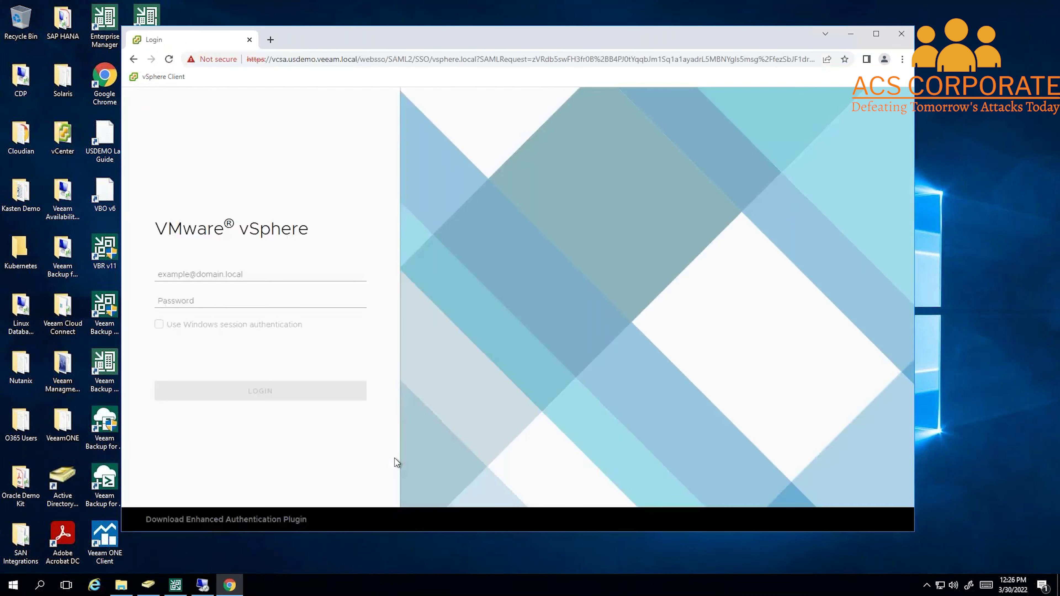
{"action": "left_click", "coordinate": [159, 325]}
{"action": "left_click", "coordinate": [239, 393]}
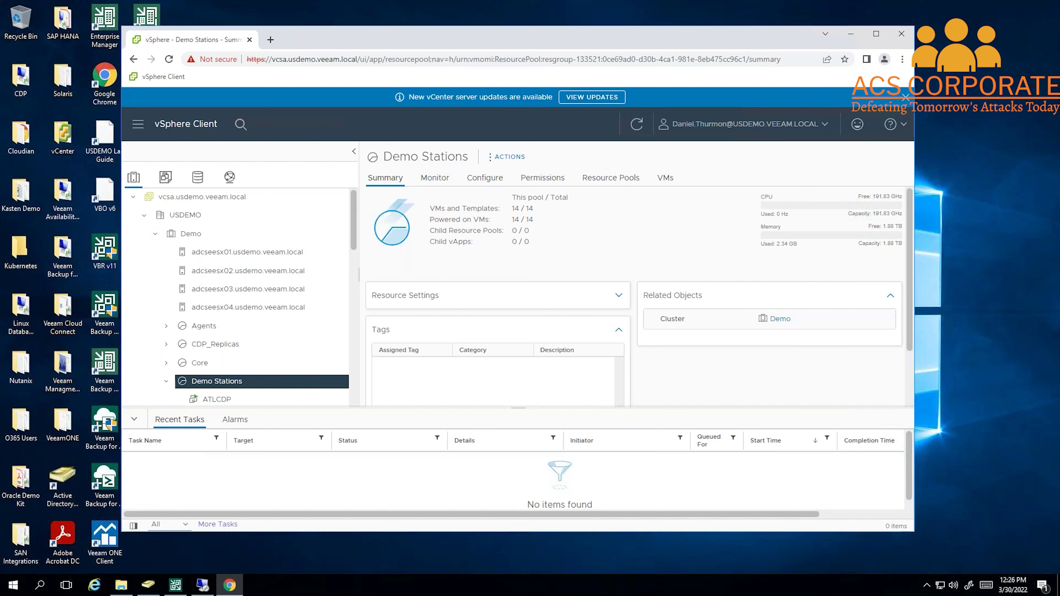
Find ATLFILE01-DT under the Demo Stations resource pool and open its web console.
{"action": "scroll", "coordinate": [242, 399], "scroll_direction": "down", "scroll_amount": 4}
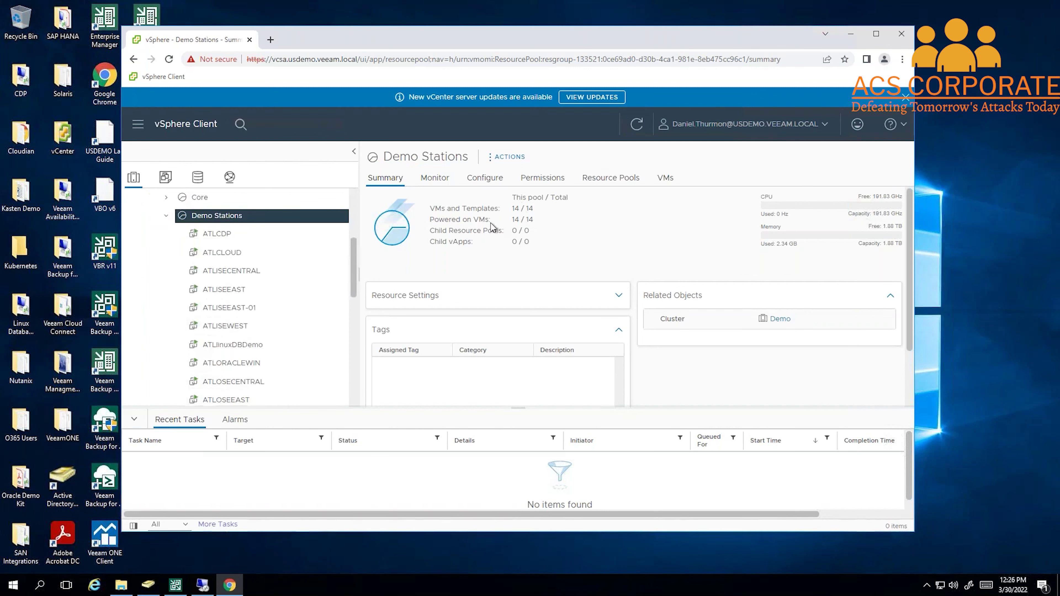
{"action": "scroll", "coordinate": [275, 309], "scroll_direction": "down", "scroll_amount": 1}
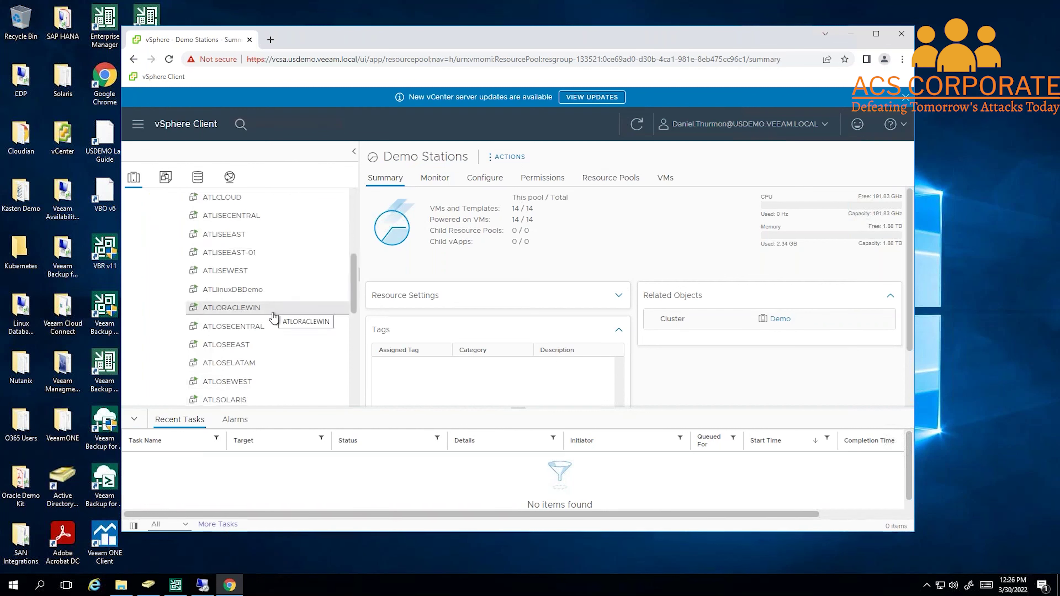
{"action": "scroll", "coordinate": [273, 318], "scroll_direction": "down", "scroll_amount": 1}
{"action": "scroll", "coordinate": [273, 319], "scroll_direction": "up", "scroll_amount": 2}
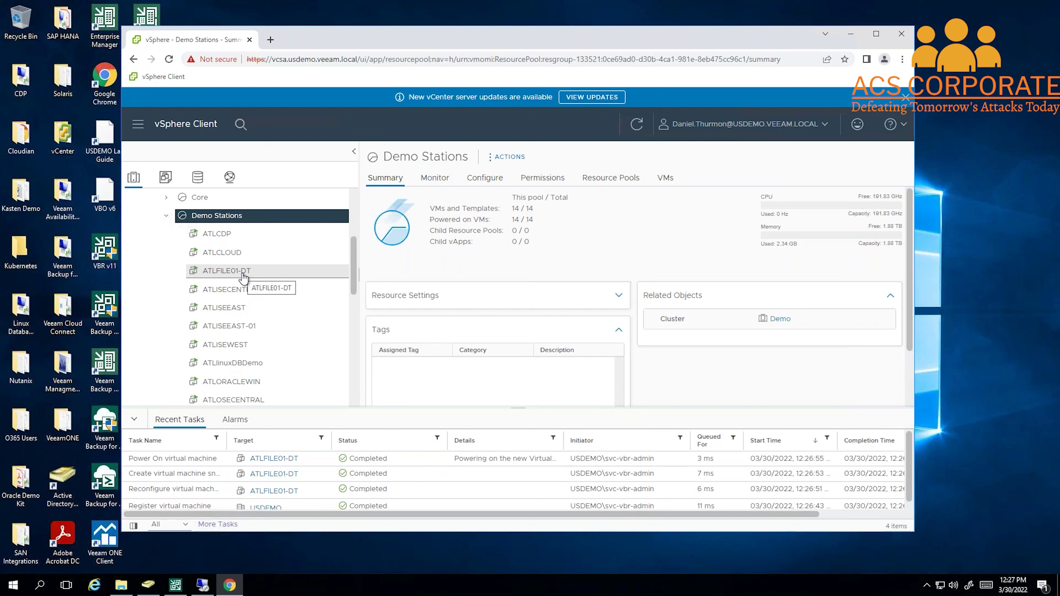
{"action": "left_click", "coordinate": [243, 278]}
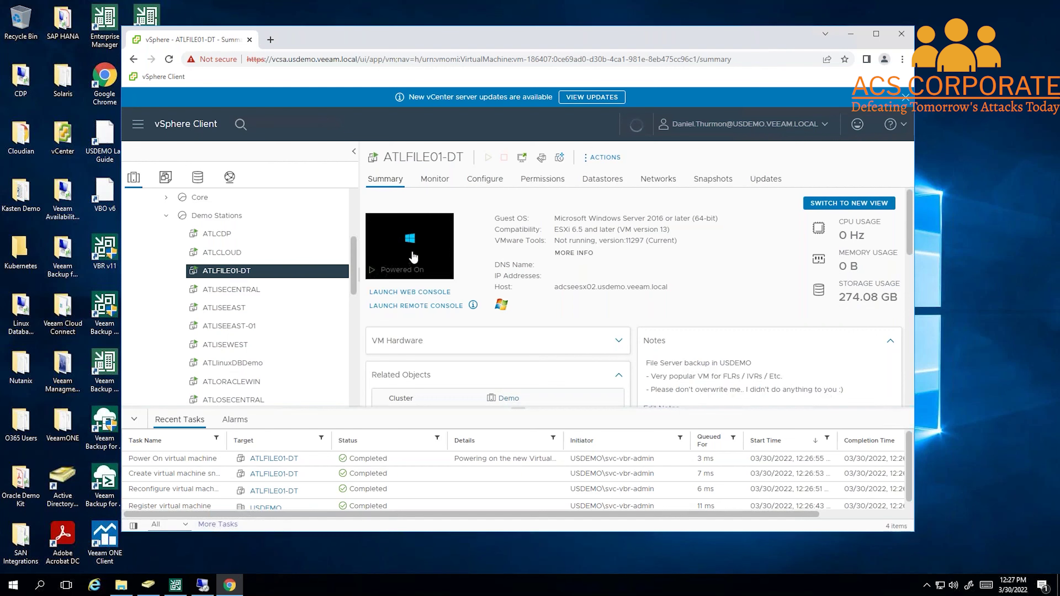
{"action": "left_click", "coordinate": [413, 257]}
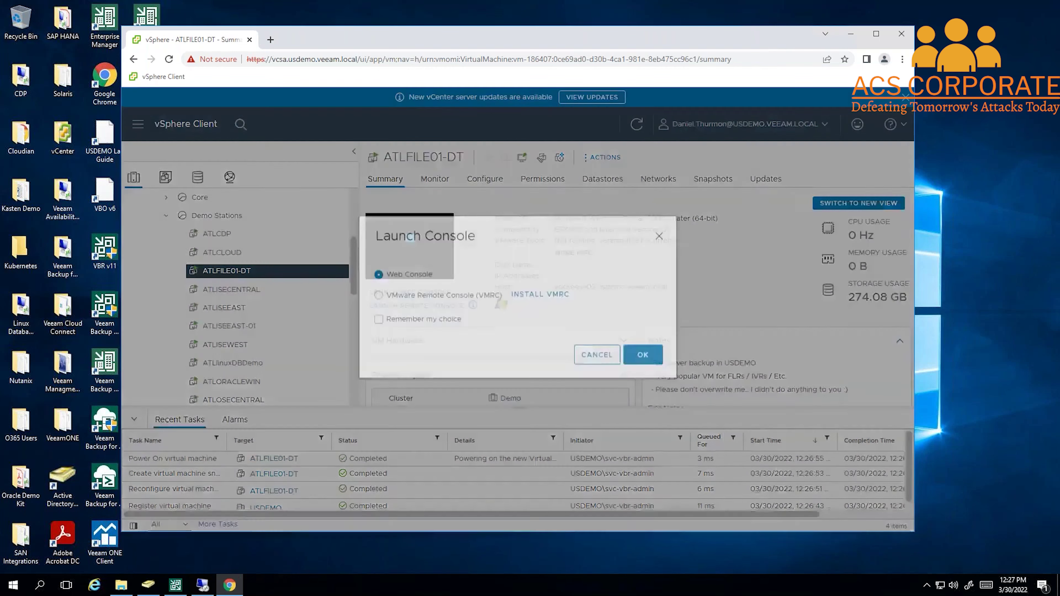
{"action": "left_click", "coordinate": [639, 367]}
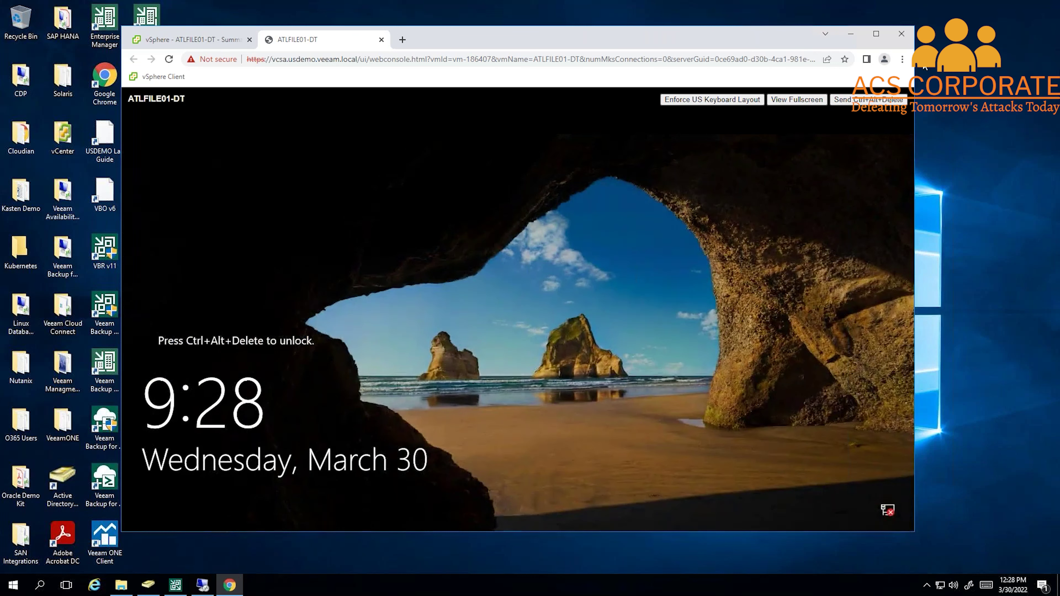
Unlock the ATLFILE01-DT console, enter the Administrator password at the sign-in screen and close the console.
{"action": "left_click", "coordinate": [859, 103]}
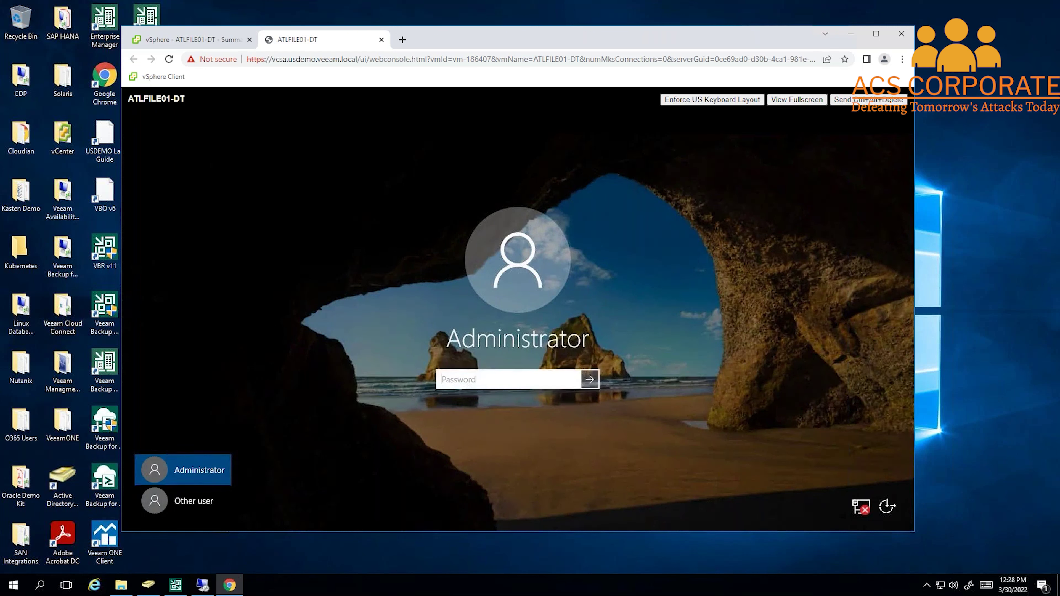
{"action": "type", "text": "••••••••••"}
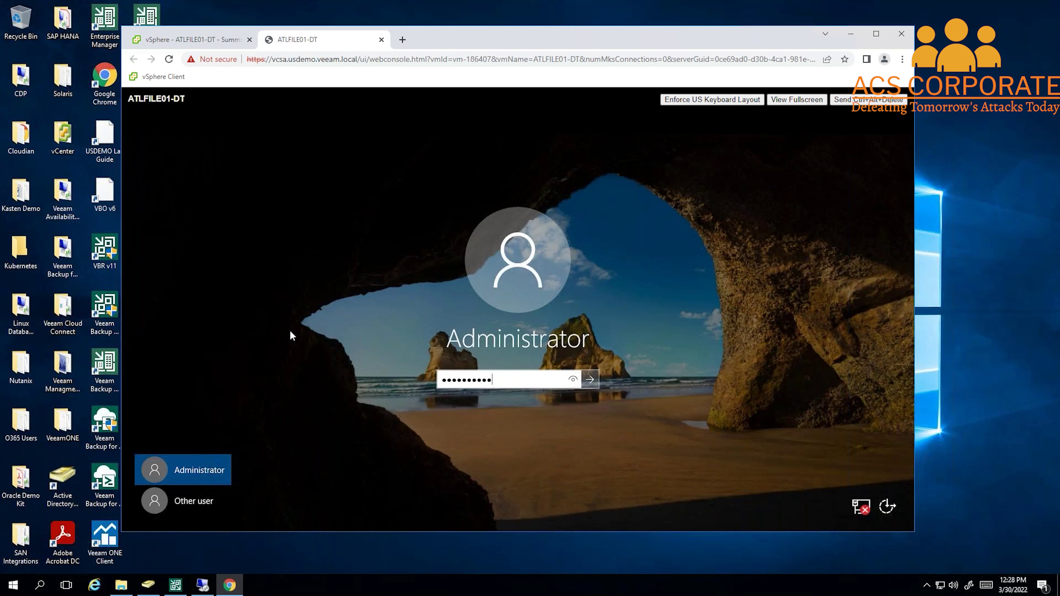
{"action": "left_click", "coordinate": [381, 39]}
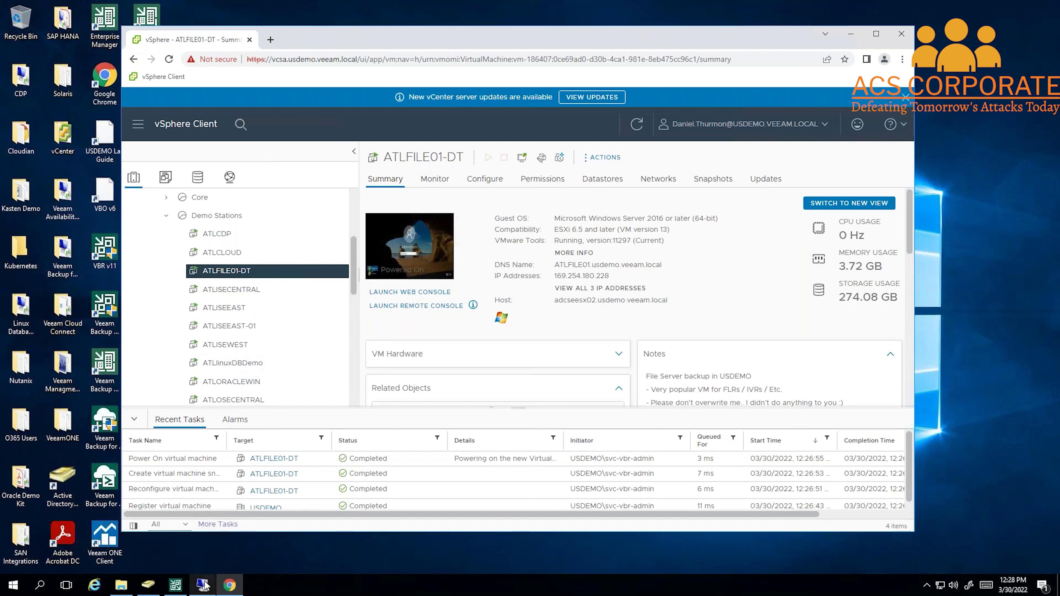
Switch back to Veeam Backup and Replication and stop publishing the ATLFILE01-DT instant recovery session.
{"action": "left_click", "coordinate": [182, 585]}
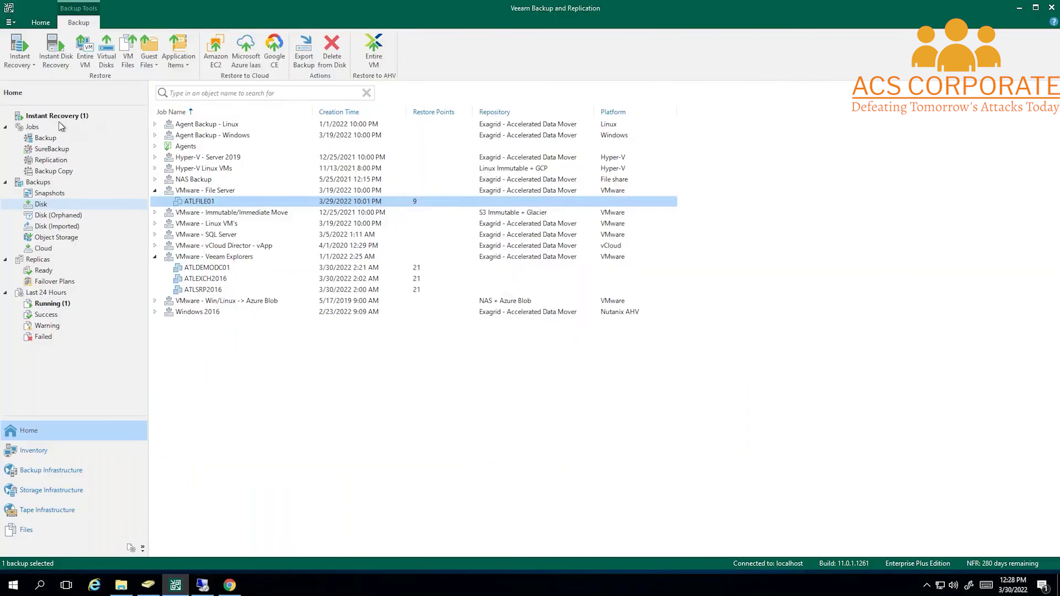
{"action": "left_click", "coordinate": [50, 119]}
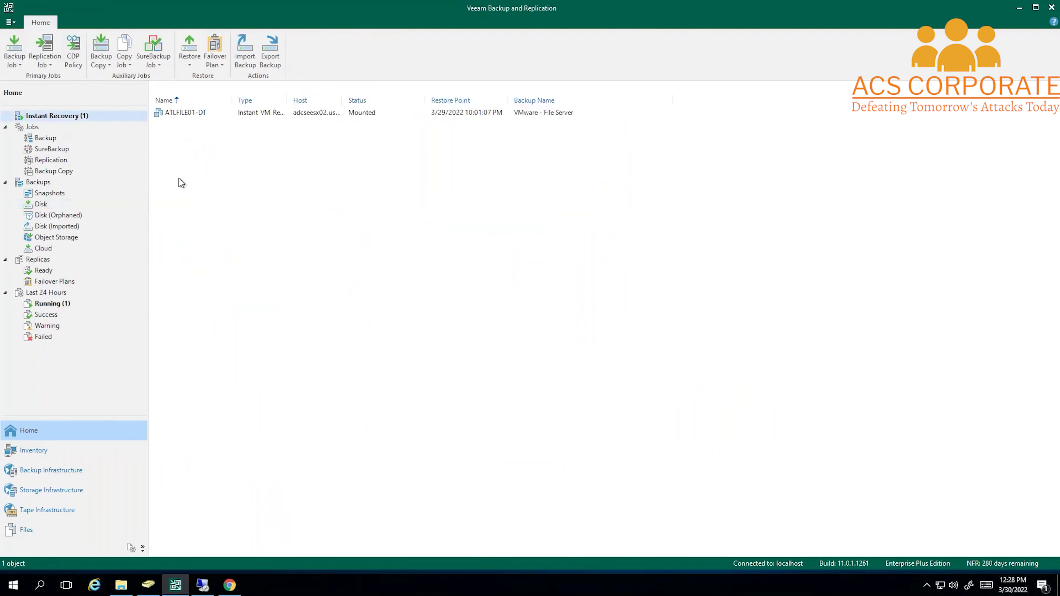
{"action": "right_click", "coordinate": [196, 112]}
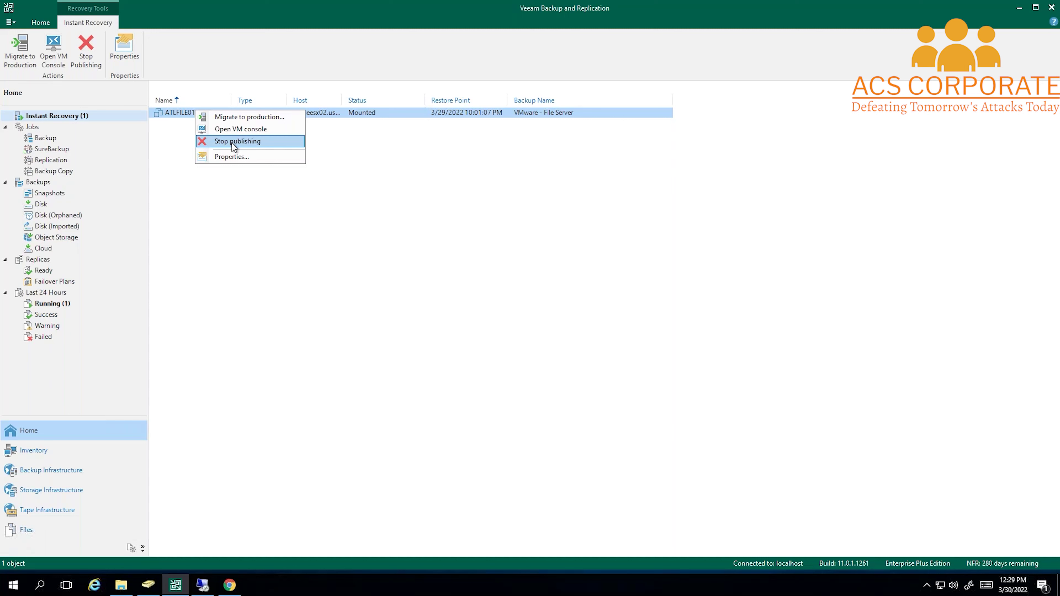
{"action": "left_click", "coordinate": [232, 142]}
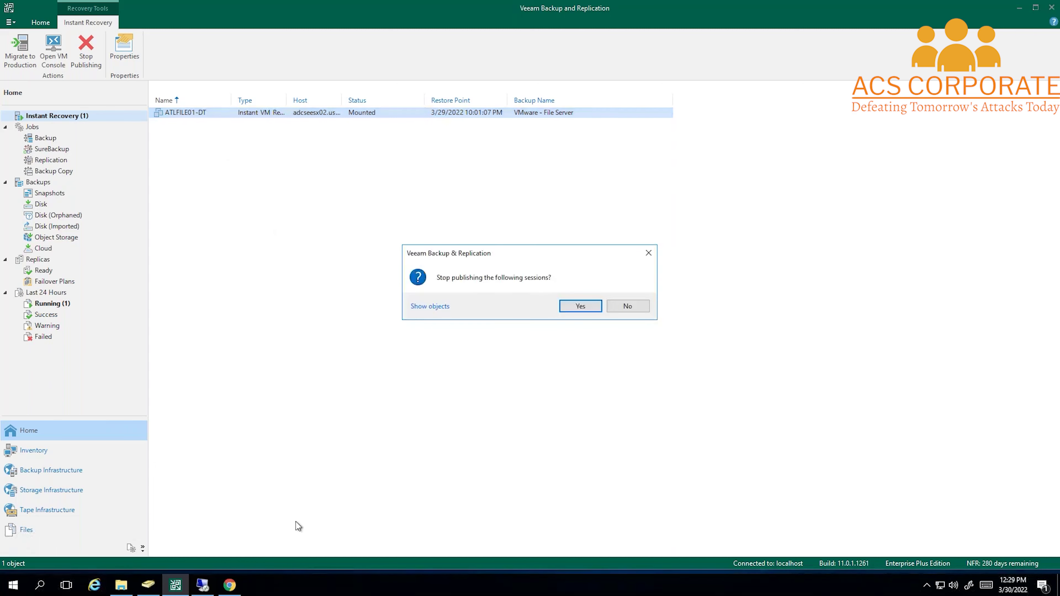
{"action": "left_click", "coordinate": [586, 309]}
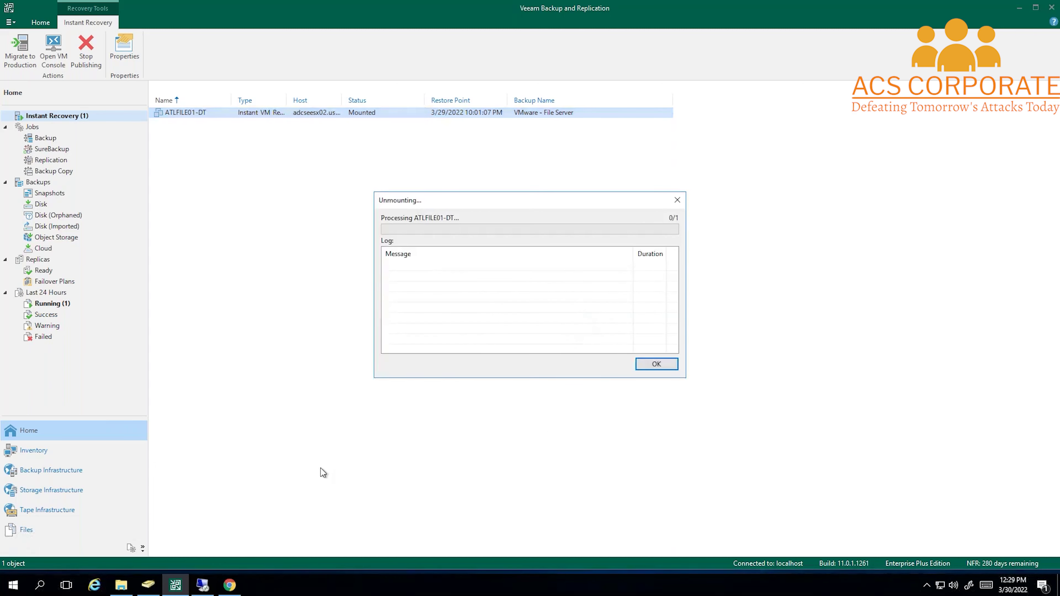
Check the Demo Stations inventory in the vSphere Client for ATLFILE01-DT and collapse the resource pool.
{"action": "left_click", "coordinate": [230, 584]}
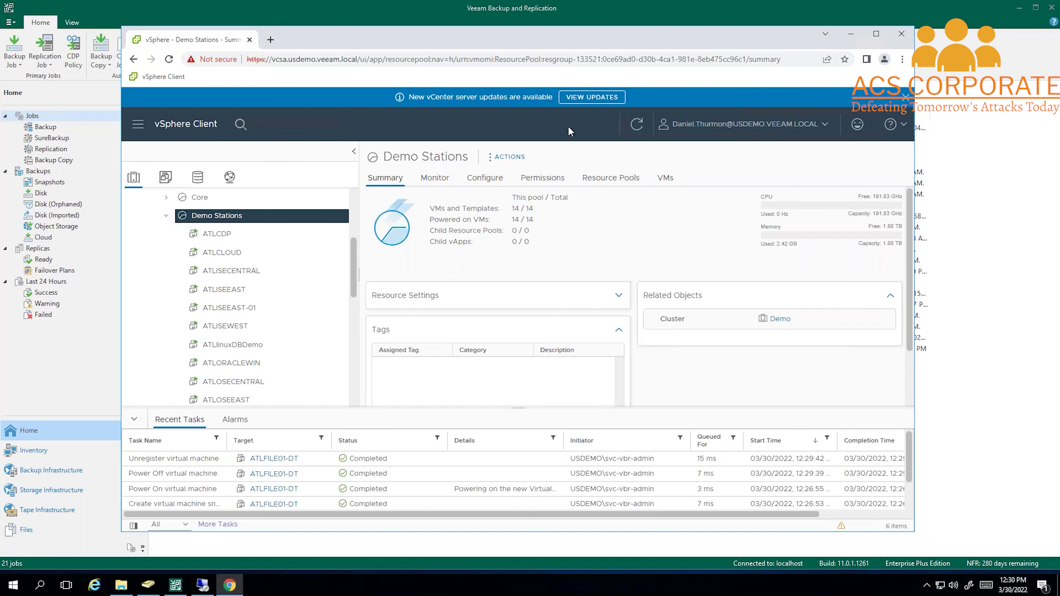
{"action": "scroll", "coordinate": [227, 294], "scroll_direction": "down", "scroll_amount": 3}
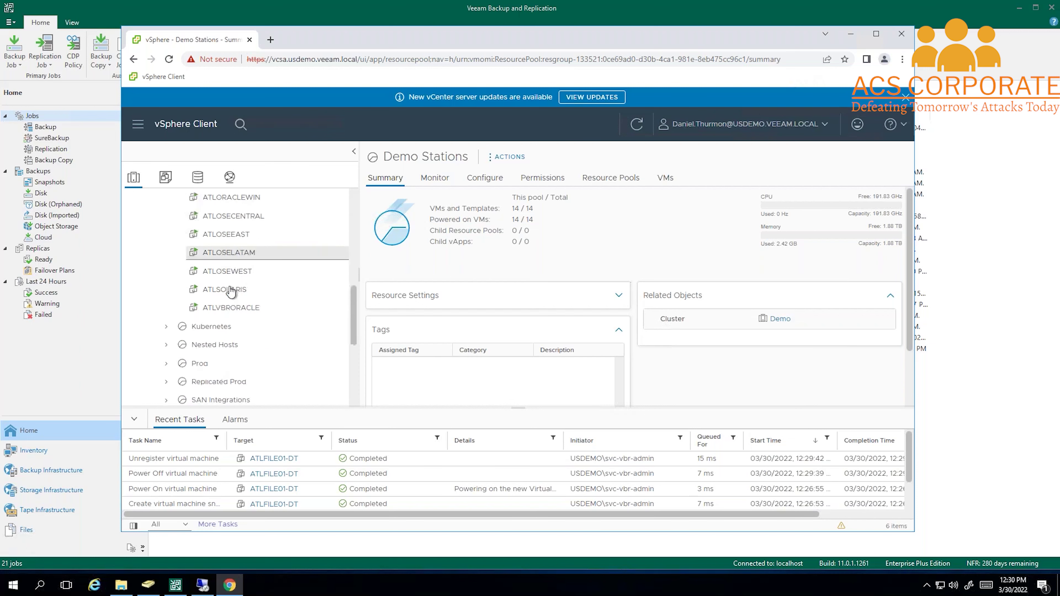
{"action": "scroll", "coordinate": [230, 296], "scroll_direction": "up", "scroll_amount": 6}
{"action": "scroll", "coordinate": [222, 326], "scroll_direction": "down", "scroll_amount": 10}
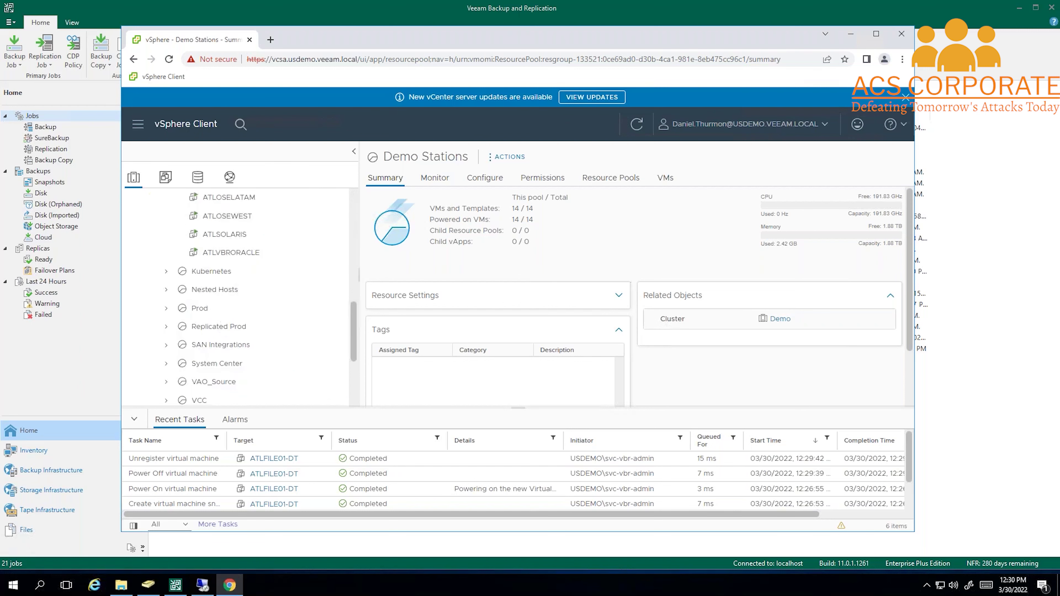
{"action": "scroll", "coordinate": [223, 326], "scroll_direction": "up", "scroll_amount": 5}
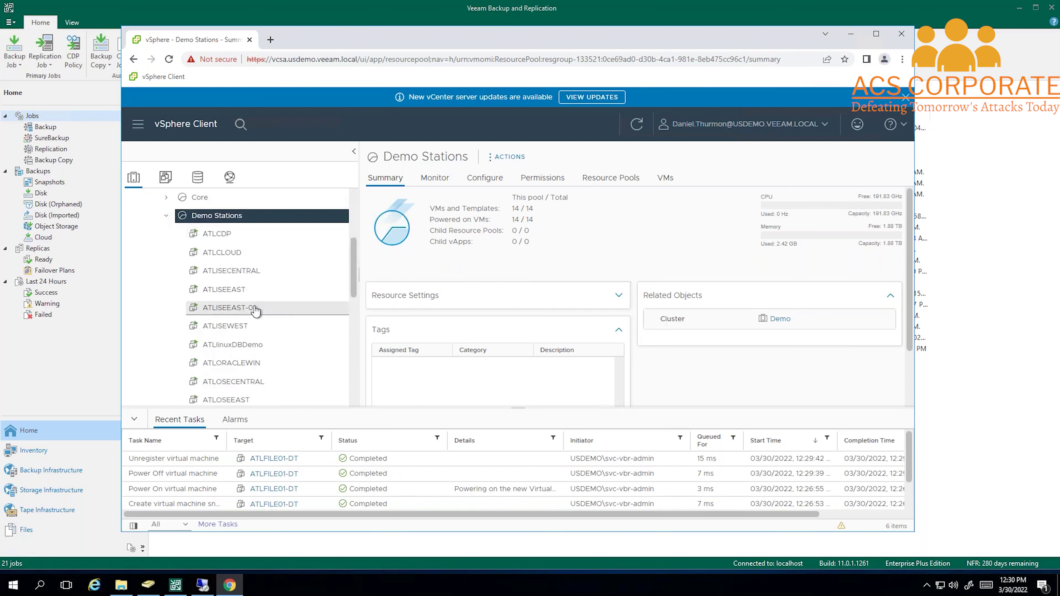
{"action": "left_click", "coordinate": [167, 217]}
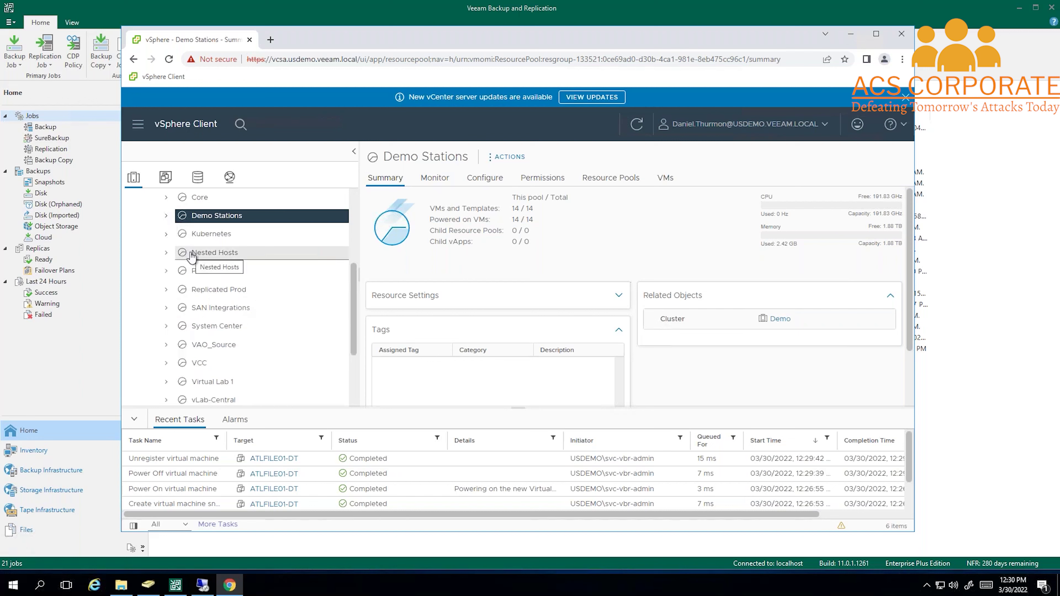
Close the vSphere browser window, check the last entry of the unmount log and dismiss the log.
{"action": "left_click", "coordinate": [894, 35]}
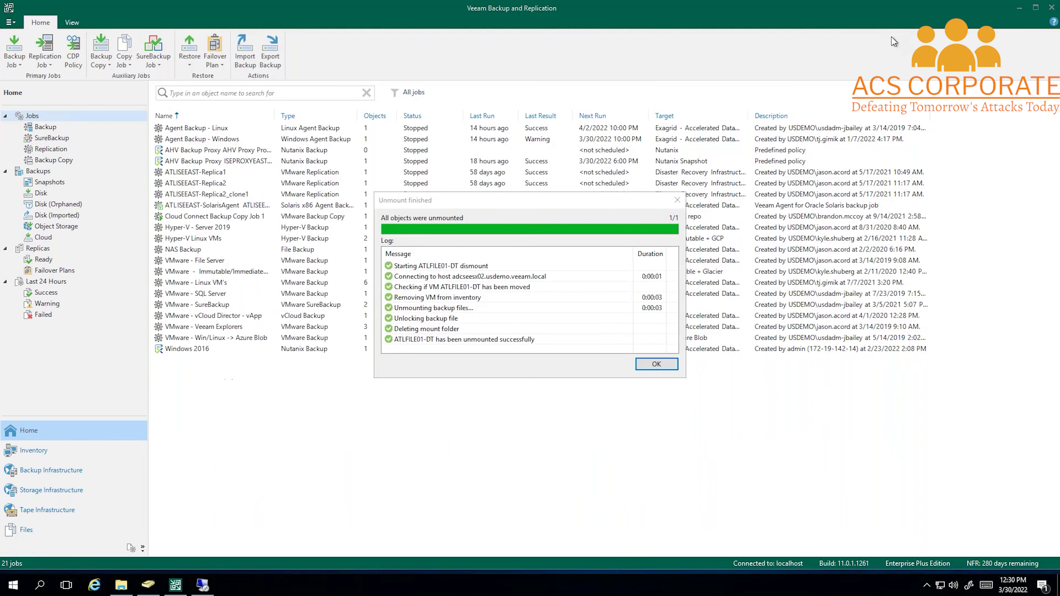
{"action": "left_click", "coordinate": [436, 345]}
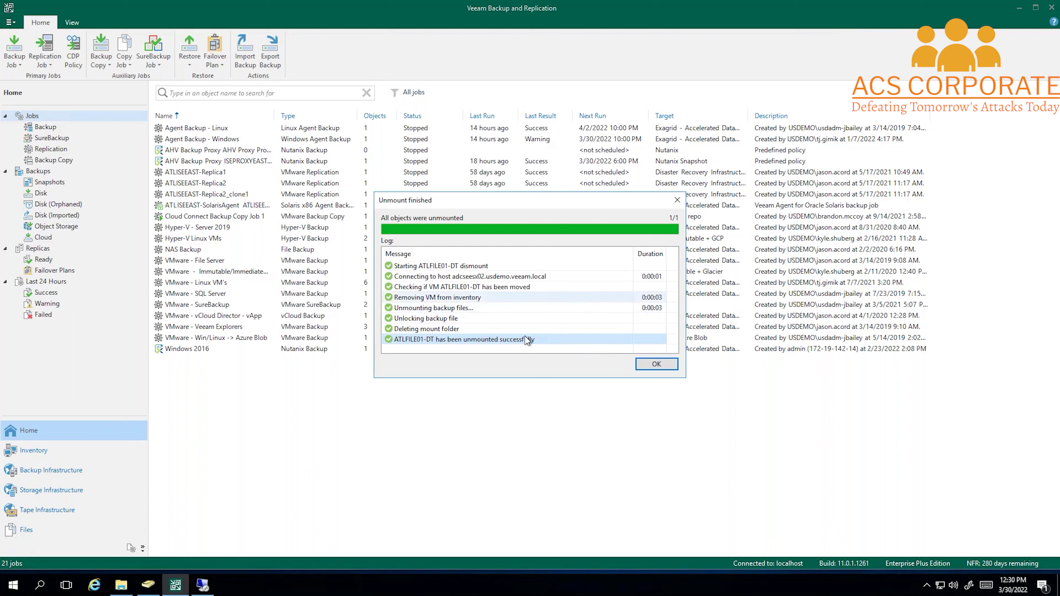
{"action": "left_click", "coordinate": [656, 364]}
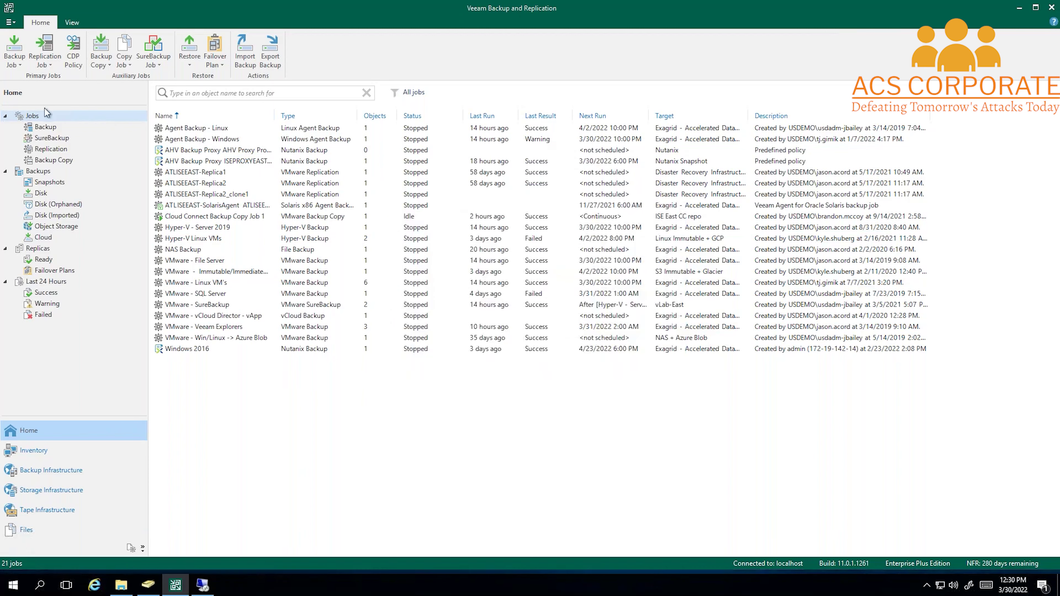